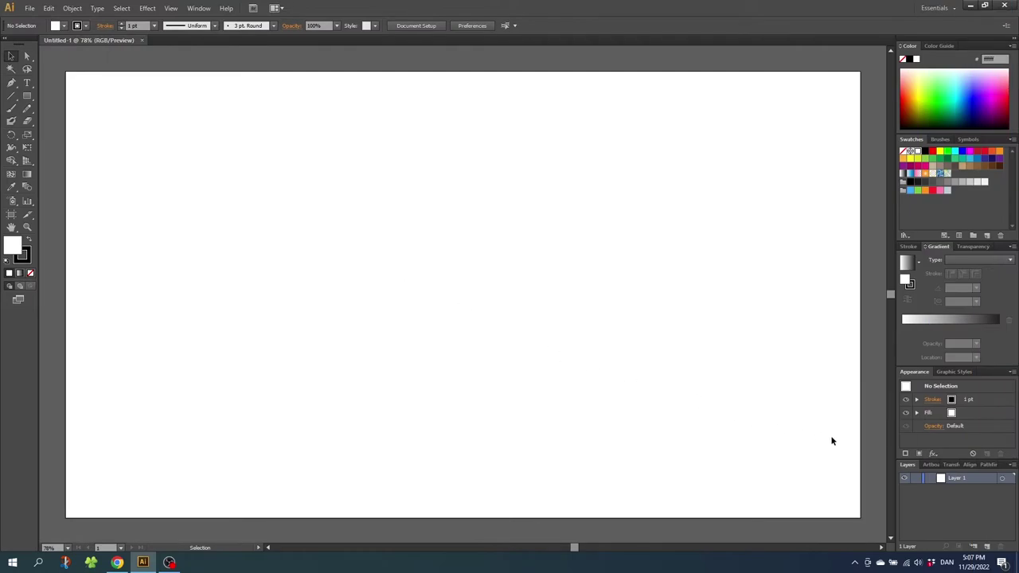
- Open the Transform settings and check the Scale Strokes & Effects option
click(950, 465)
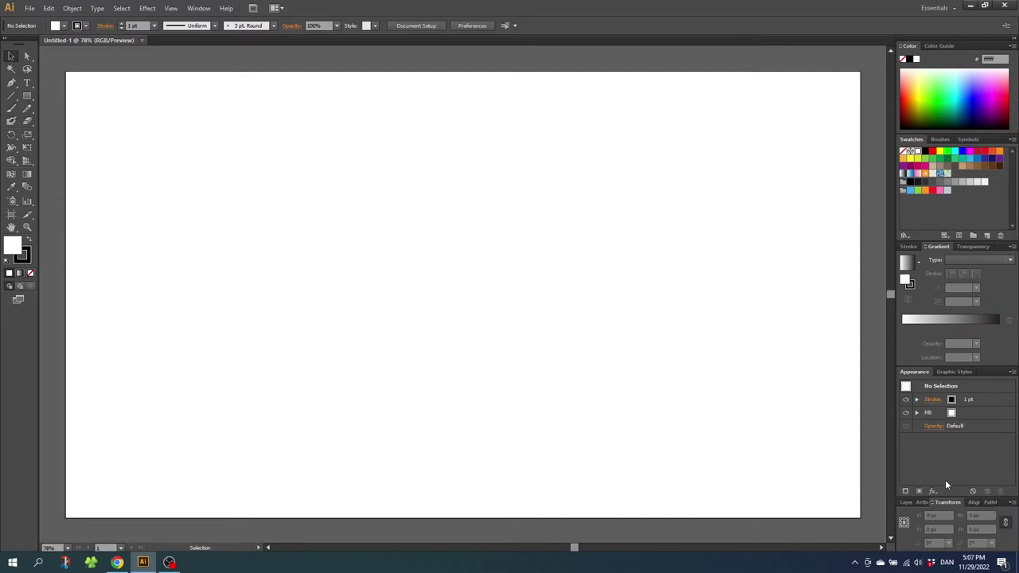
click(198, 8)
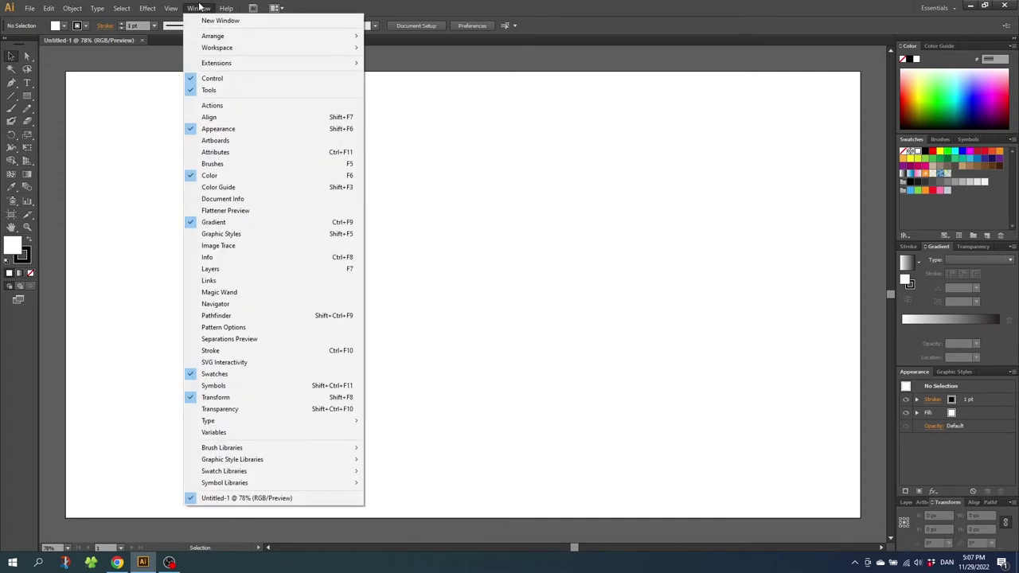
click(231, 400)
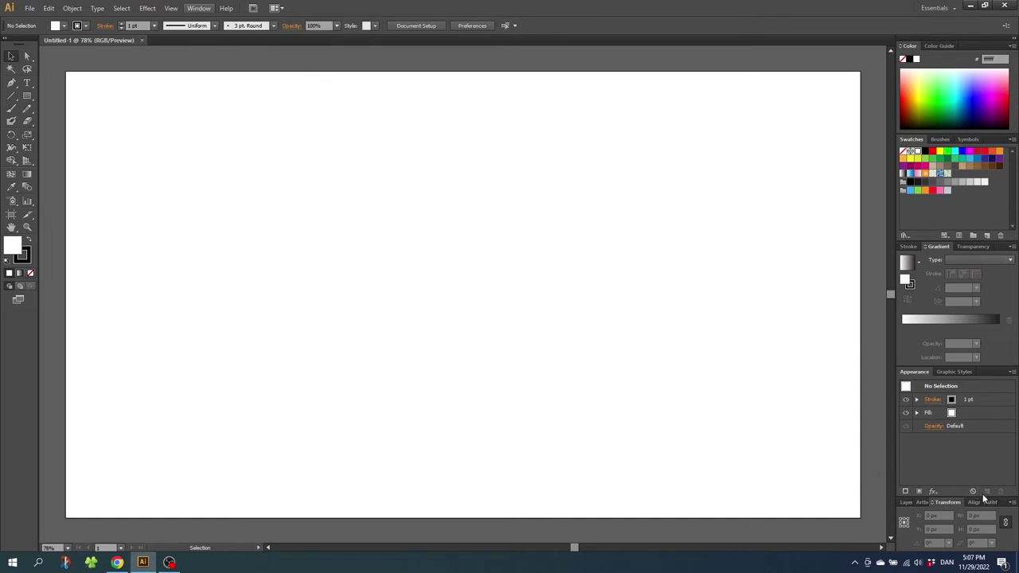
click(1013, 503)
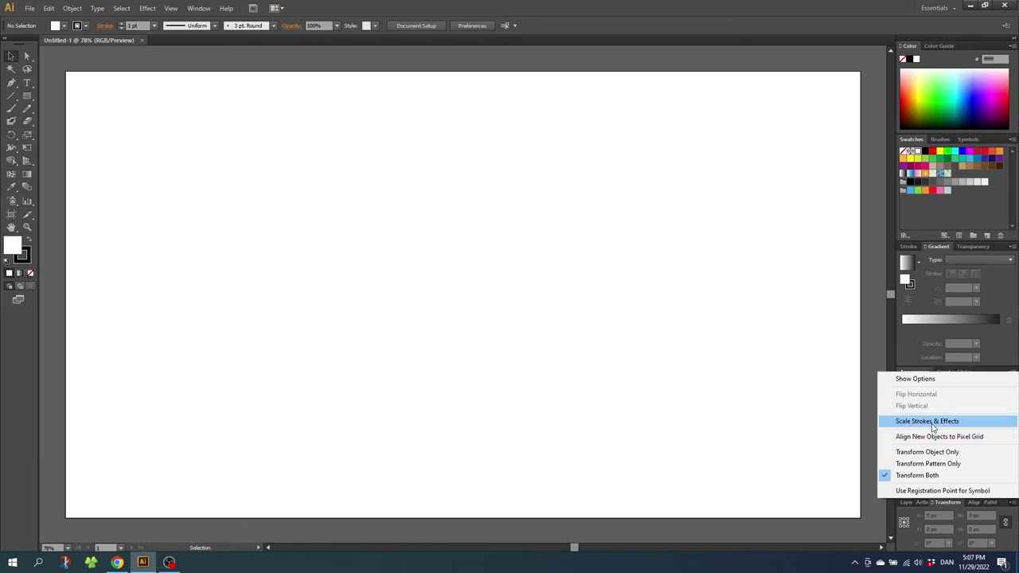
click(426, 324)
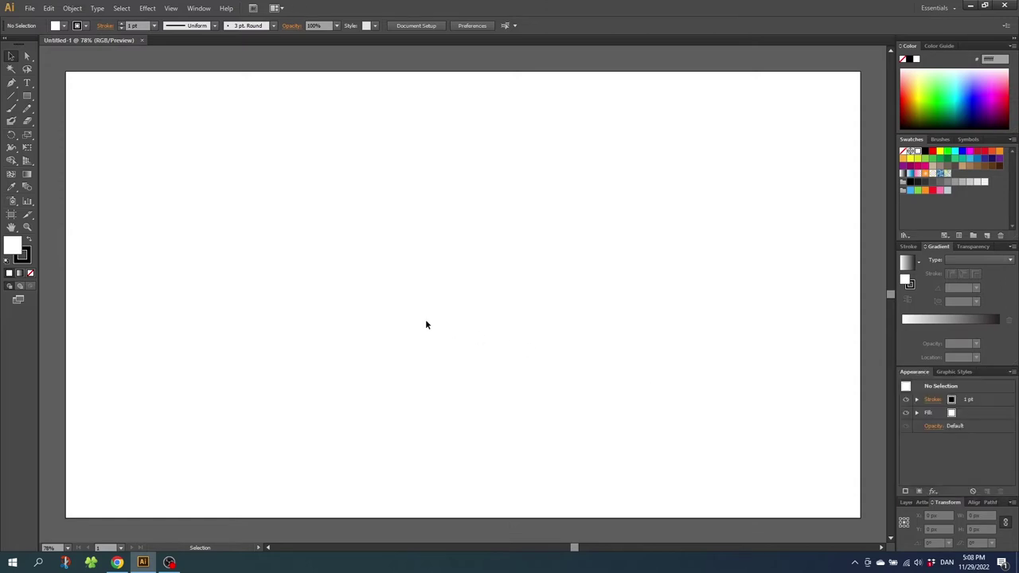
- Draw a square in the upper-left area of the artboard and set it to 30 × 30 px with constrained proportions
click(31, 97)
drag(204, 233, 241, 267)
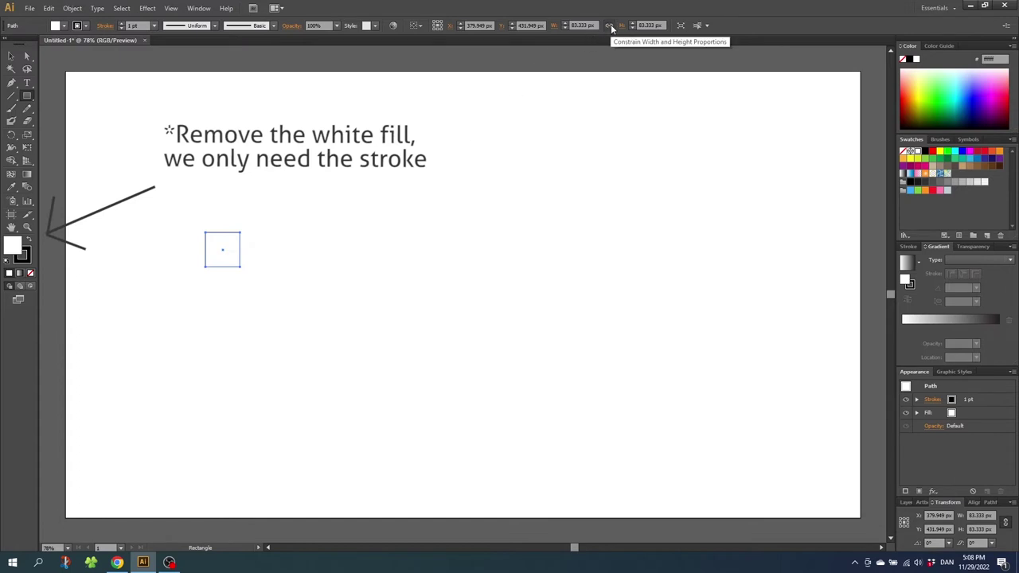
click(583, 26)
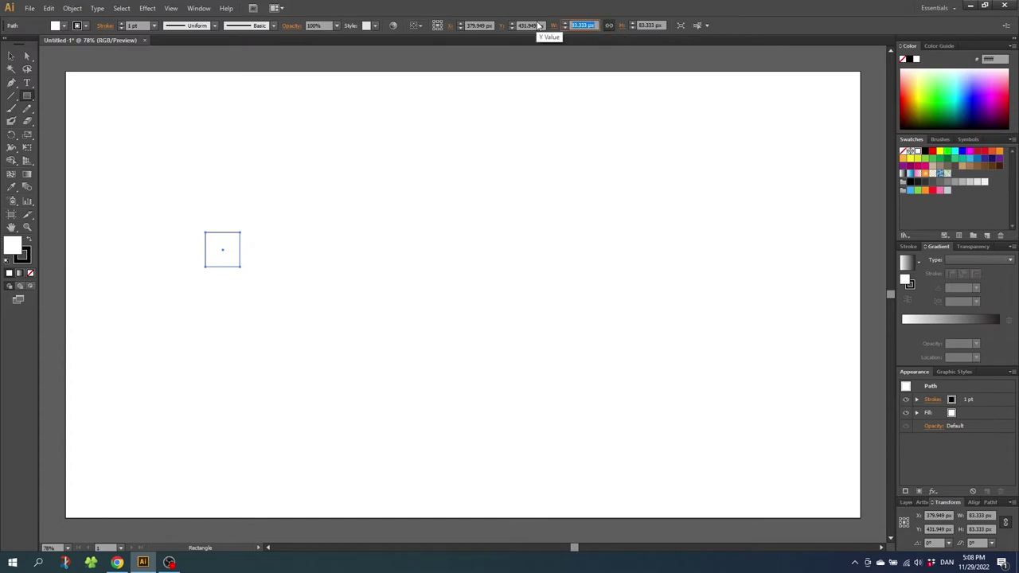
text(30)
key(Return)
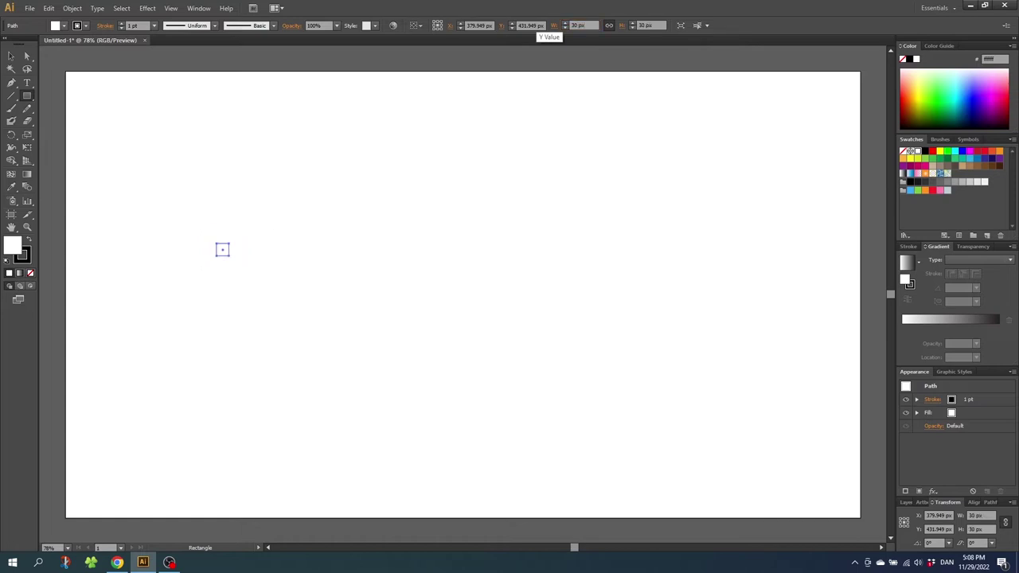
- Duplicate the square directly above itself and reshape the copy into a lid about 33.5 px wide and 4.6 px tall
click(27, 227)
drag(177, 191, 318, 298)
click(11, 56)
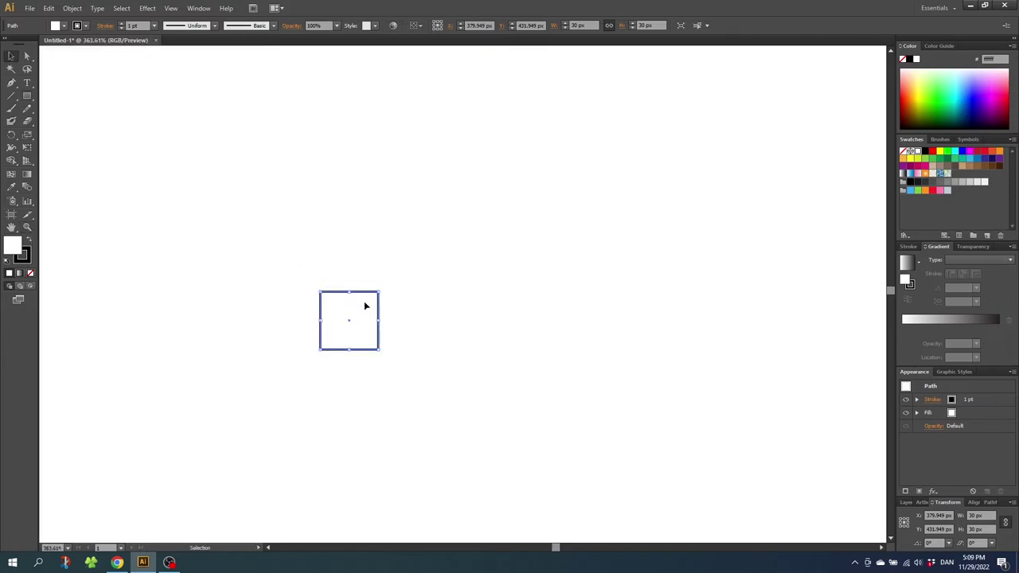
drag(378, 315, 385, 262)
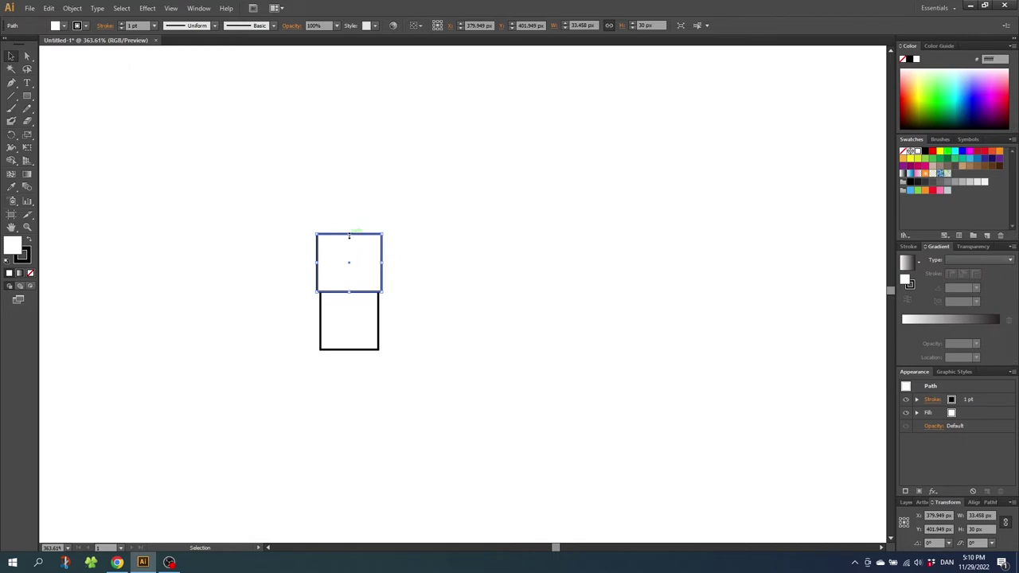
drag(349, 235, 353, 286)
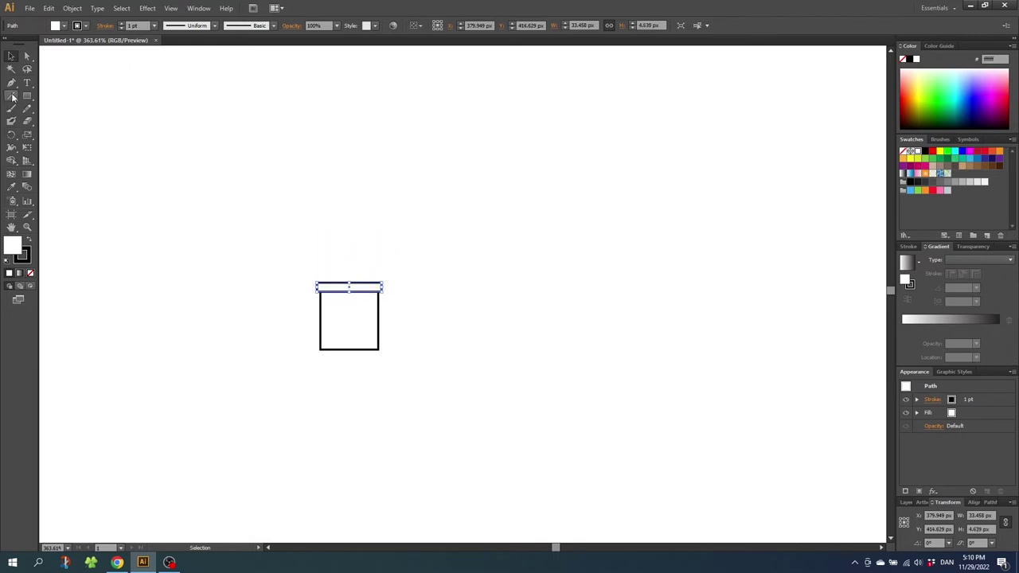
- Draw a vertical ribbon line about 34.6 px long from the box's bottom center to the lid's top edge
click(14, 96)
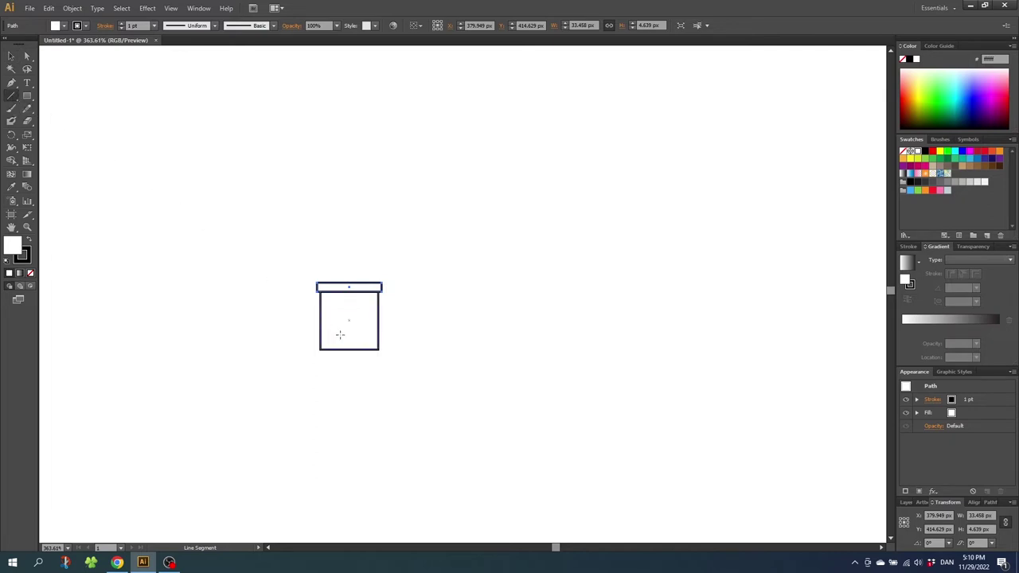
drag(349, 349, 349, 281)
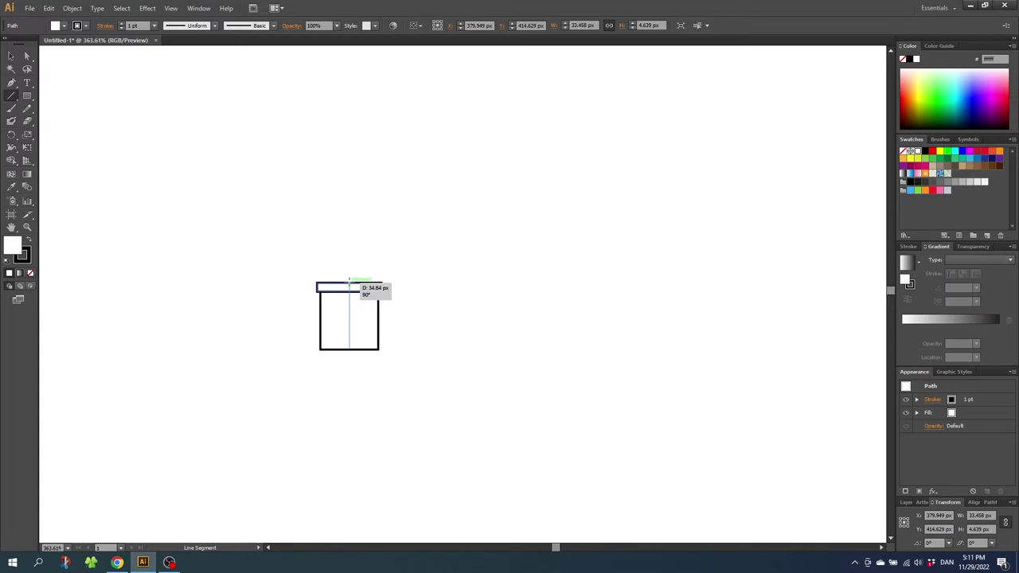
drag(349, 280, 349, 280)
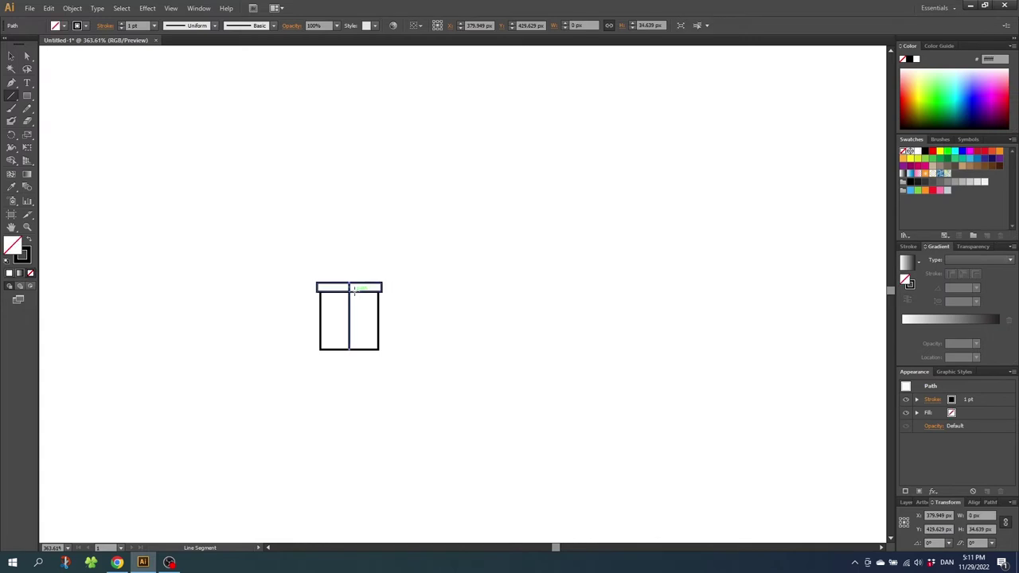
- Draw an ellipse about 6.6 × 3.5 px on the lid, starting at the ribbon's top end, and rotate it diagonally as a bow loop
click(26, 227)
drag(262, 206, 499, 412)
drag(28, 97, 67, 120)
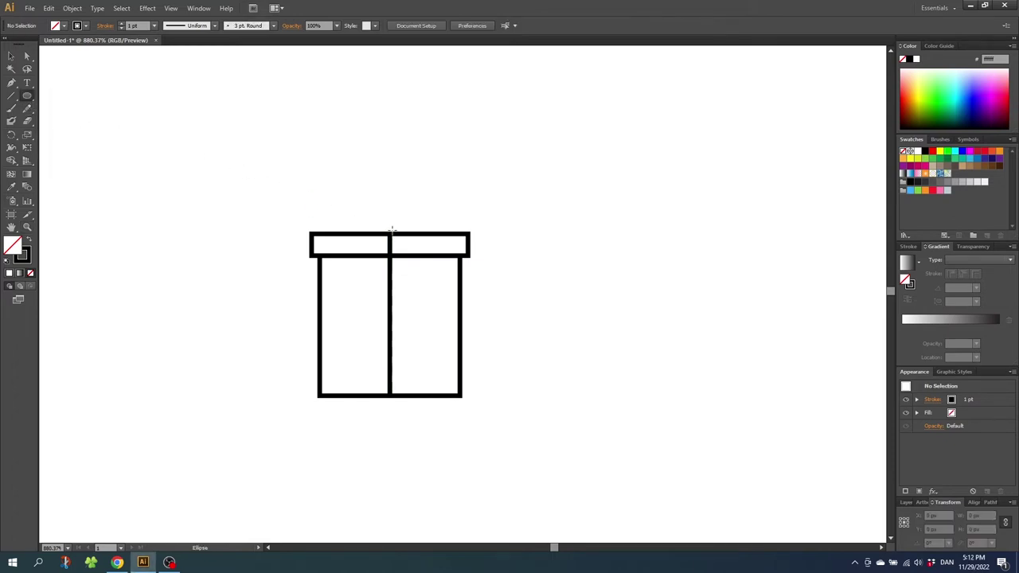
drag(390, 233, 422, 217)
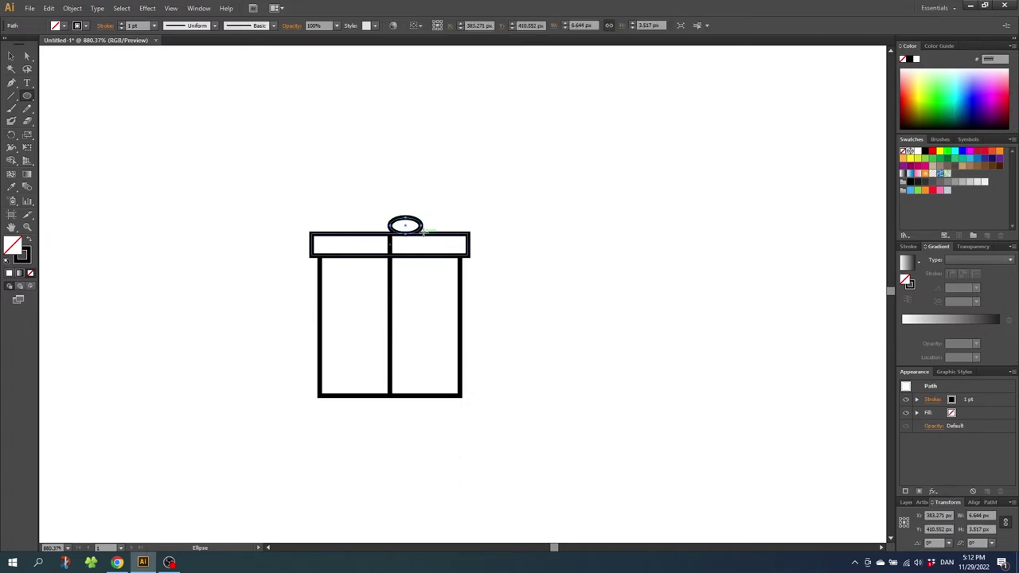
click(9, 57)
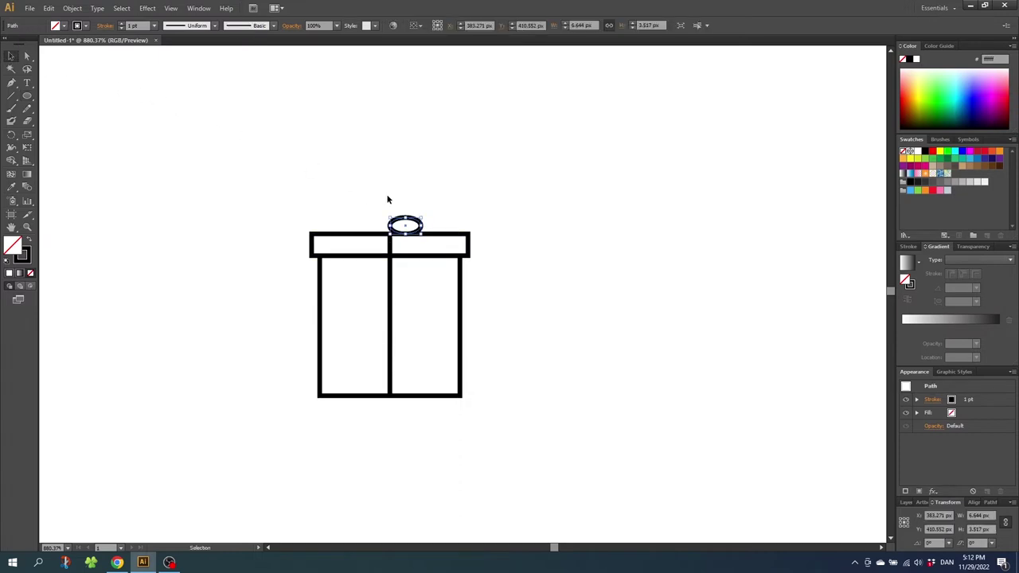
mouse_move(423, 215)
mouse_down()
mouse_move(416, 199)
mouse_move(413, 225)
mouse_up()
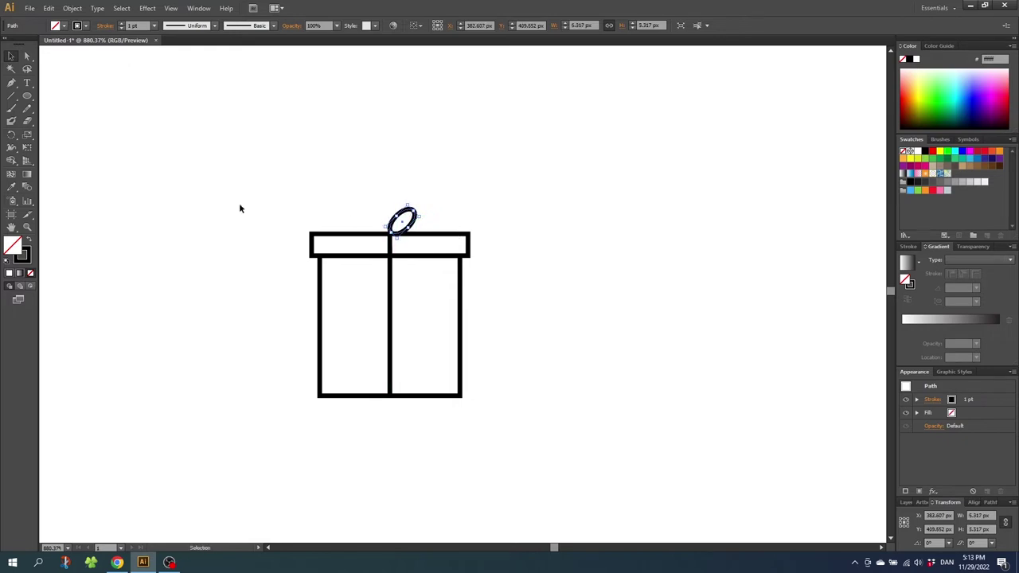
- Reflect a copy of the bow loop across the vertical axis through the top end of the ribbon
drag(11, 135, 49, 146)
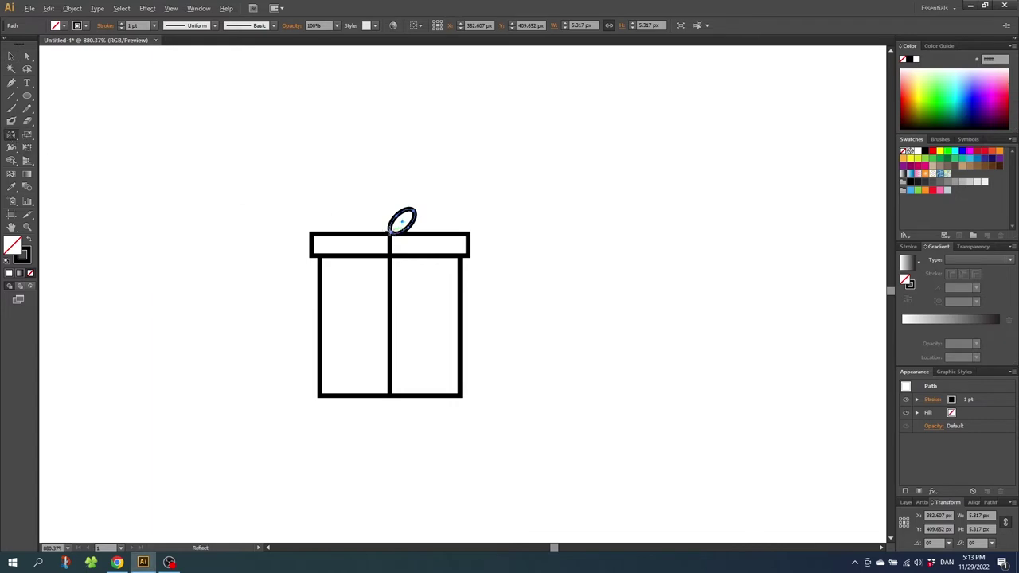
alt+click(390, 232)
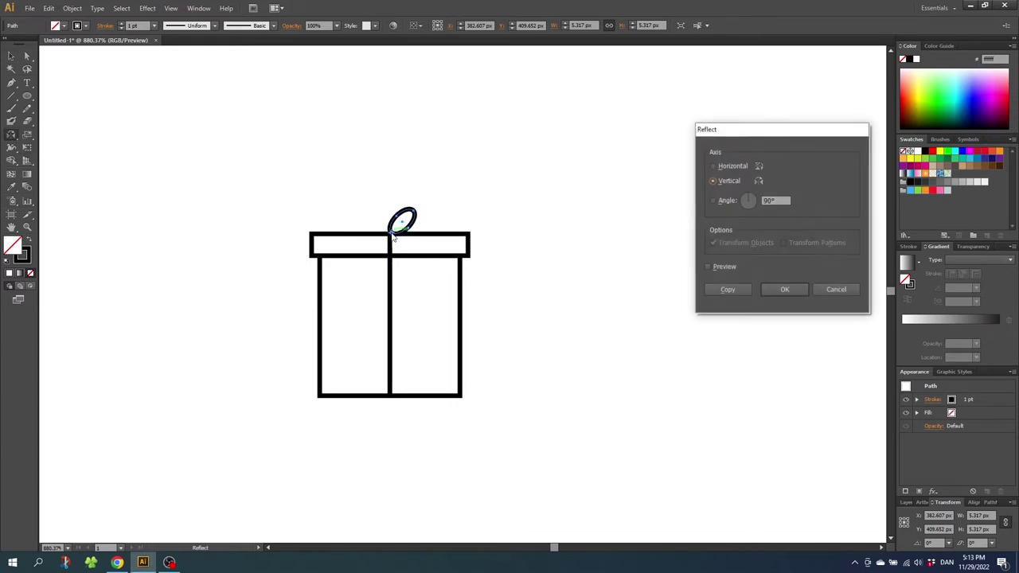
click(708, 266)
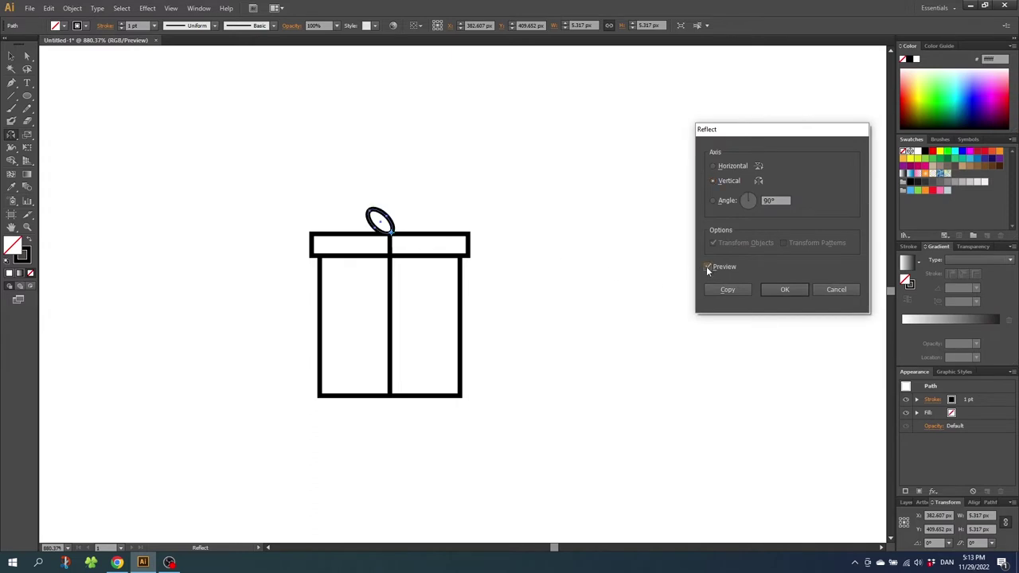
click(725, 289)
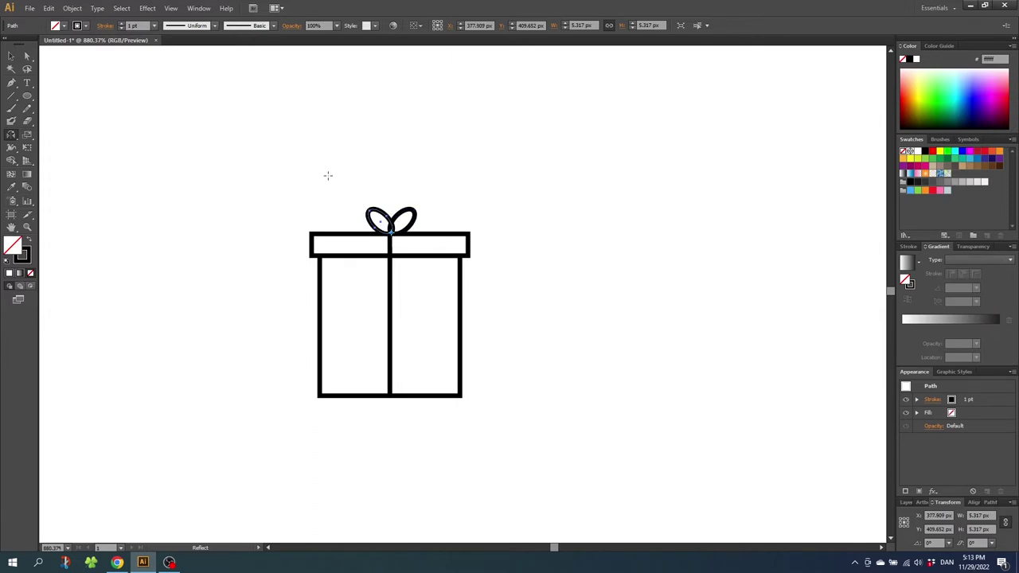
- Nudge the two bow loops toward each other so that they overlap above the ribbon
click(11, 56)
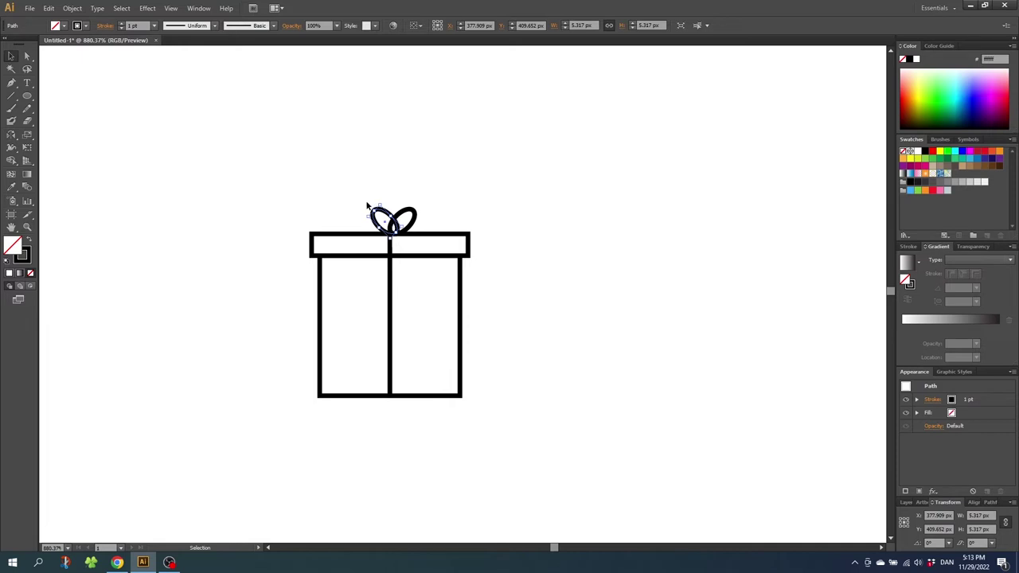
click(413, 214)
key(Left)
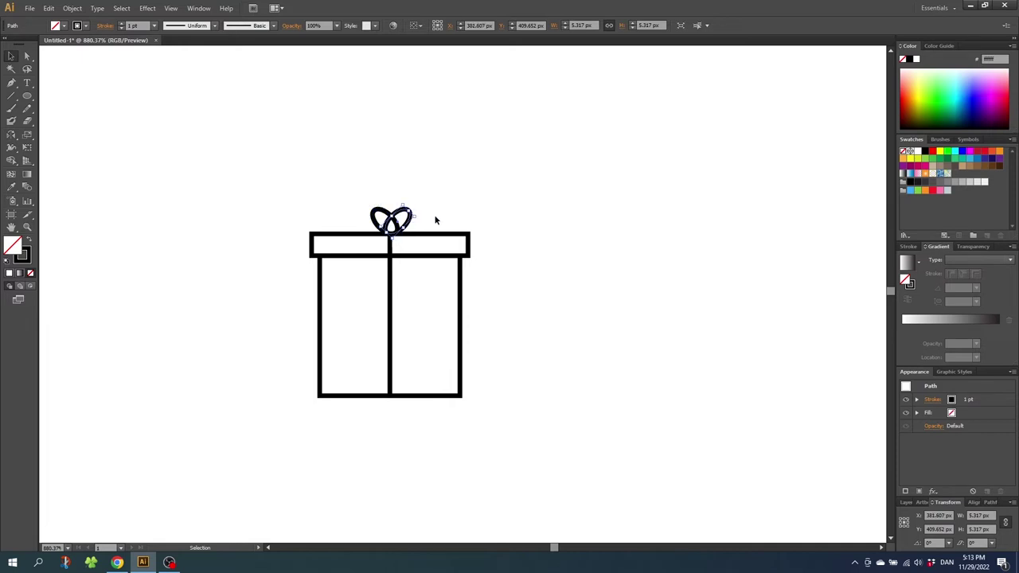
click(418, 204)
- Apply round corner joins to the strokes of all the gift's shapes
drag(511, 179, 274, 410)
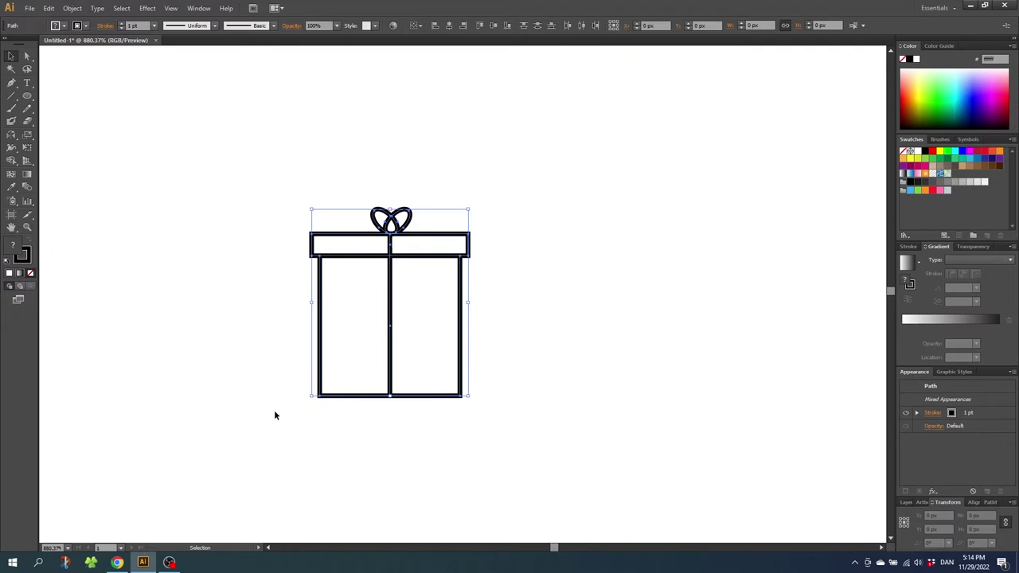
click(107, 27)
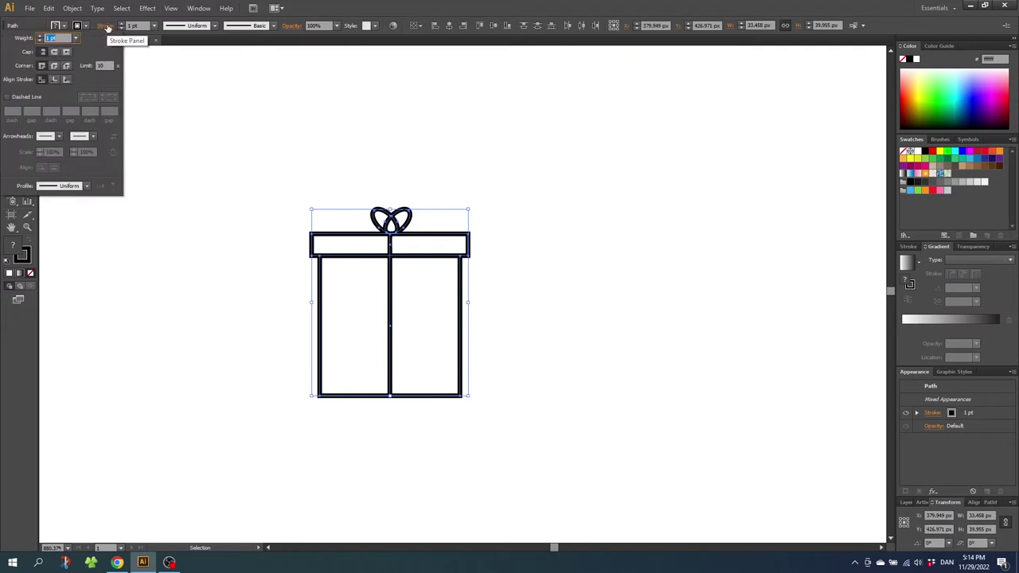
click(54, 66)
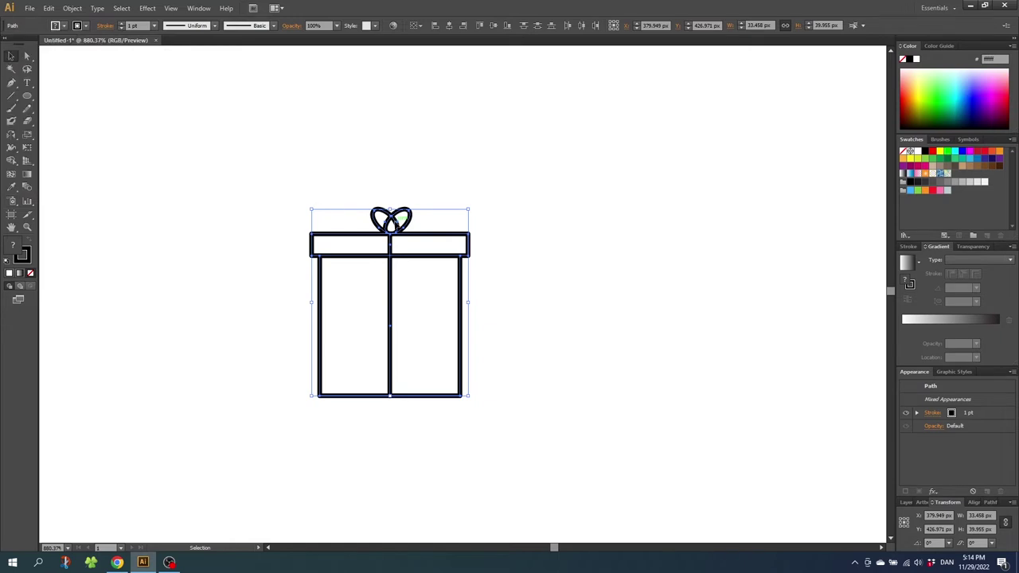
- Group all the gift's shapes and move the group left to free space beside it
right_click(395, 219)
click(422, 272)
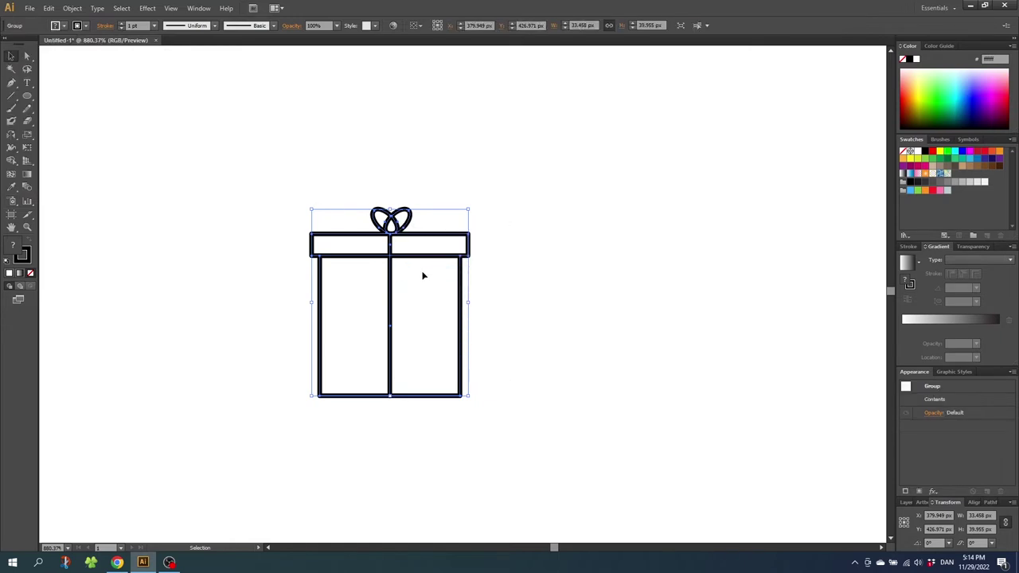
drag(464, 261, 267, 251)
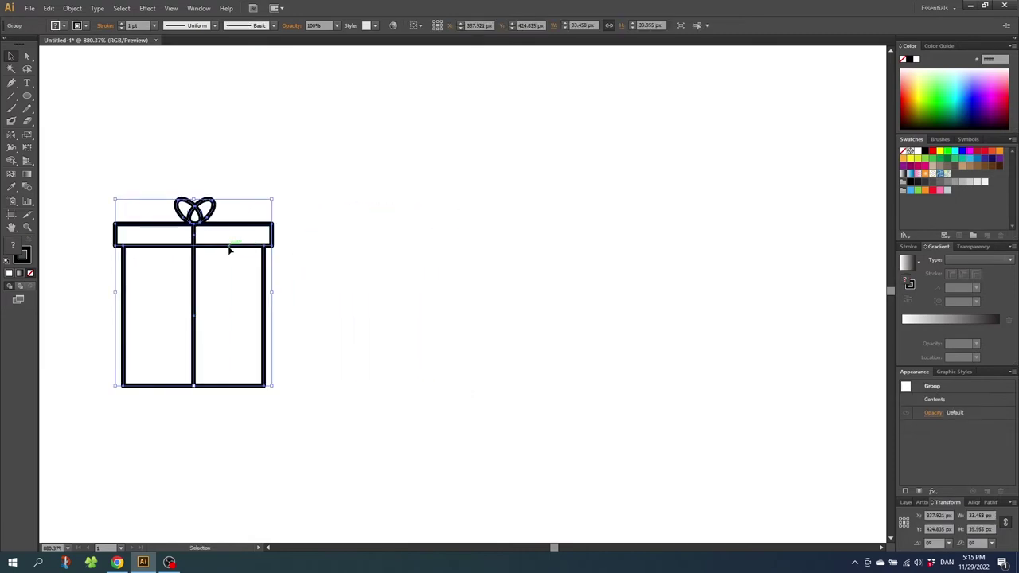
- Draw a circle about 23 px wide right of the gift, and a second circle about 13 px wide overlapping its top edge
click(27, 96)
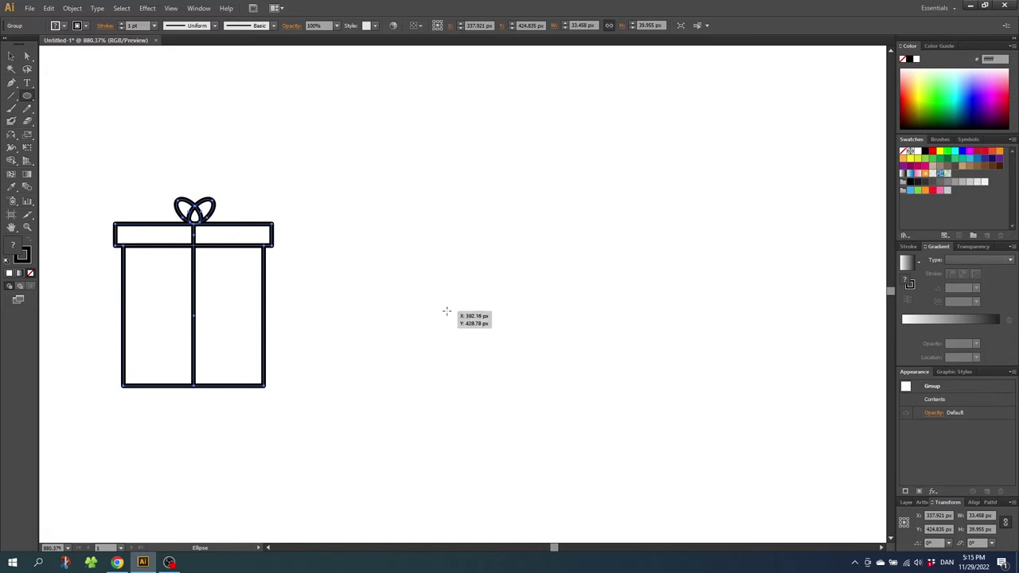
drag(449, 298, 559, 407)
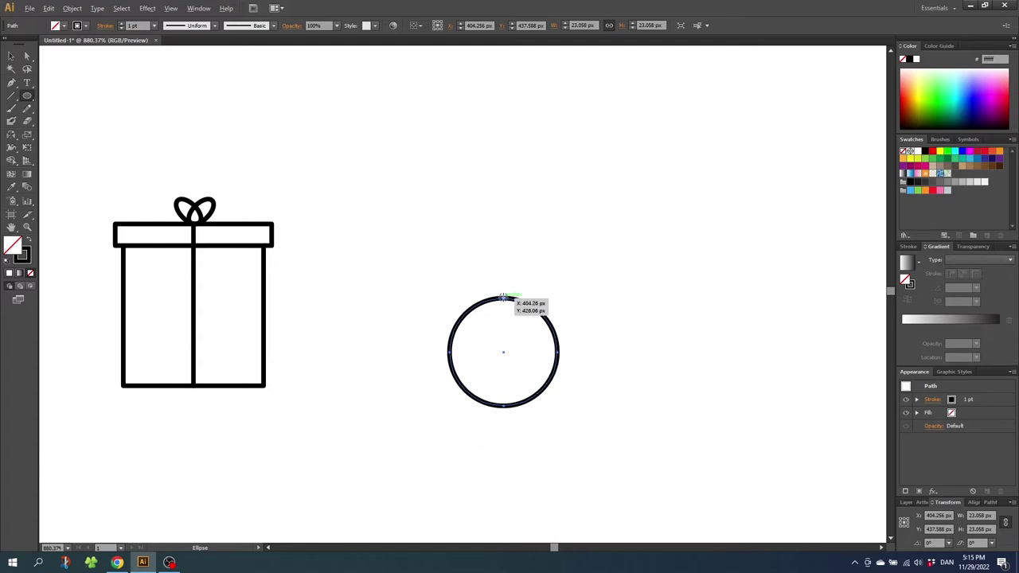
drag(504, 298, 523, 329)
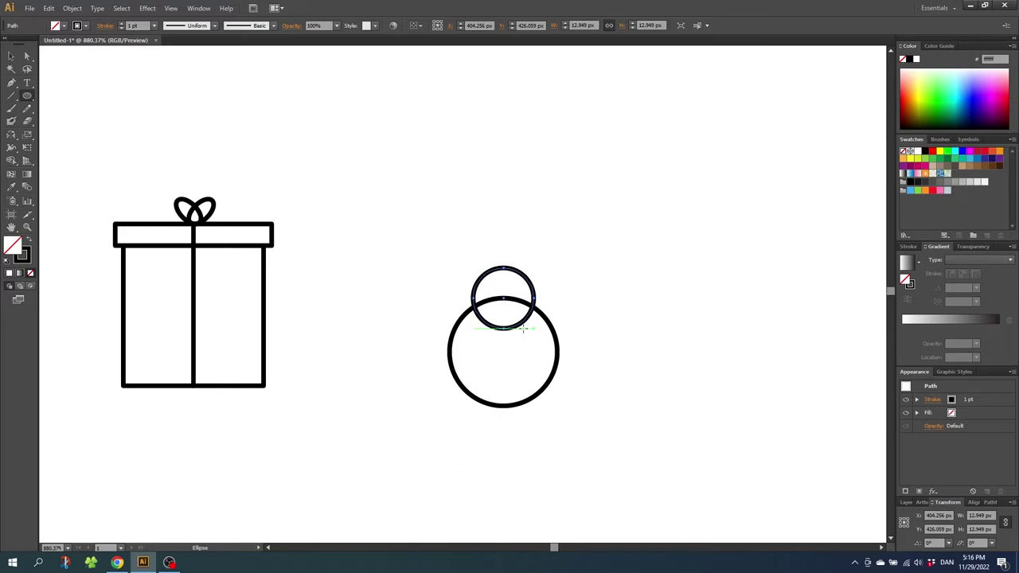
key(Up)
key(Up)
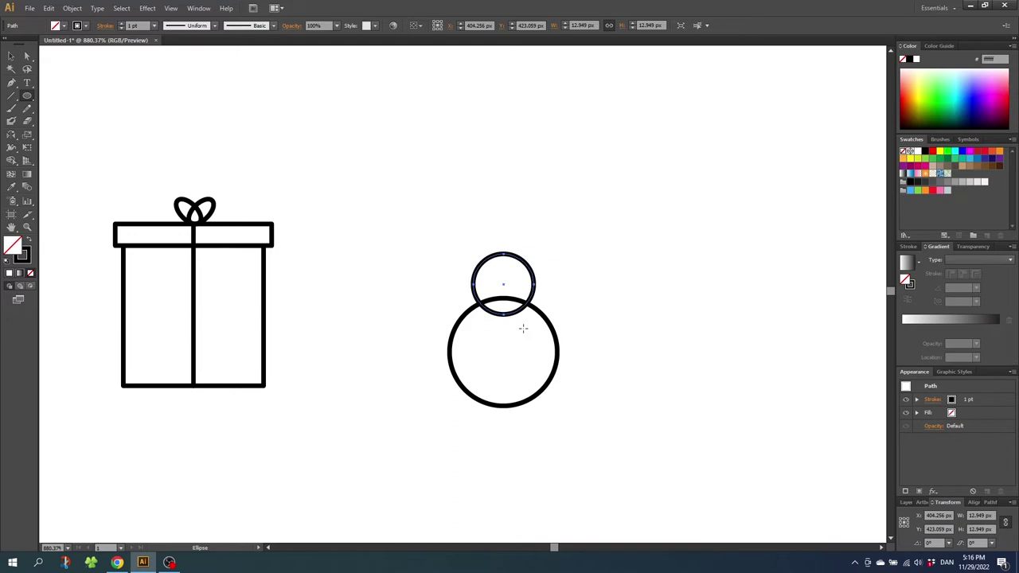
- Select both circles and merge the small circle with its overlap on the large one using Shape Builder
click(11, 56)
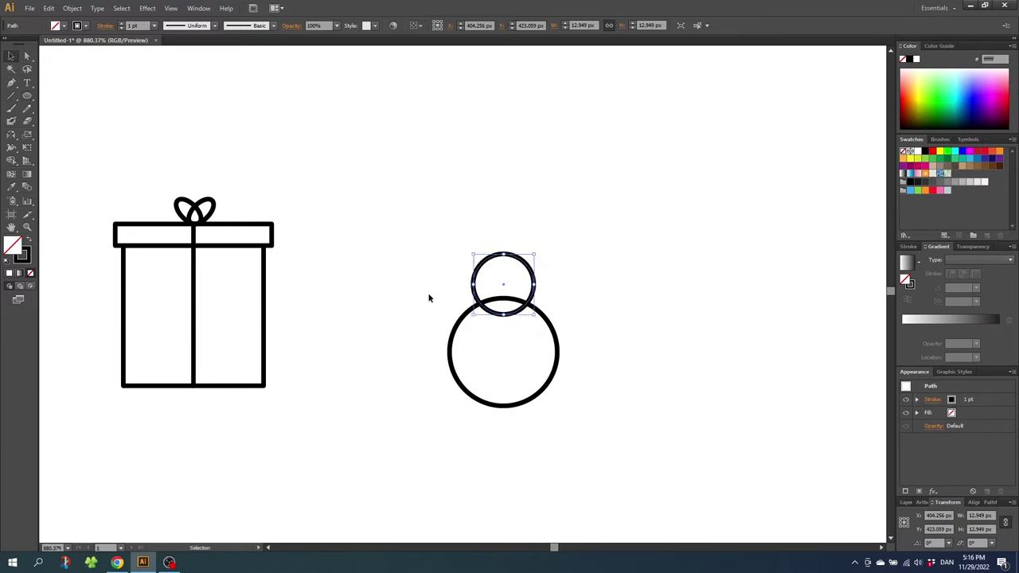
drag(404, 224, 610, 414)
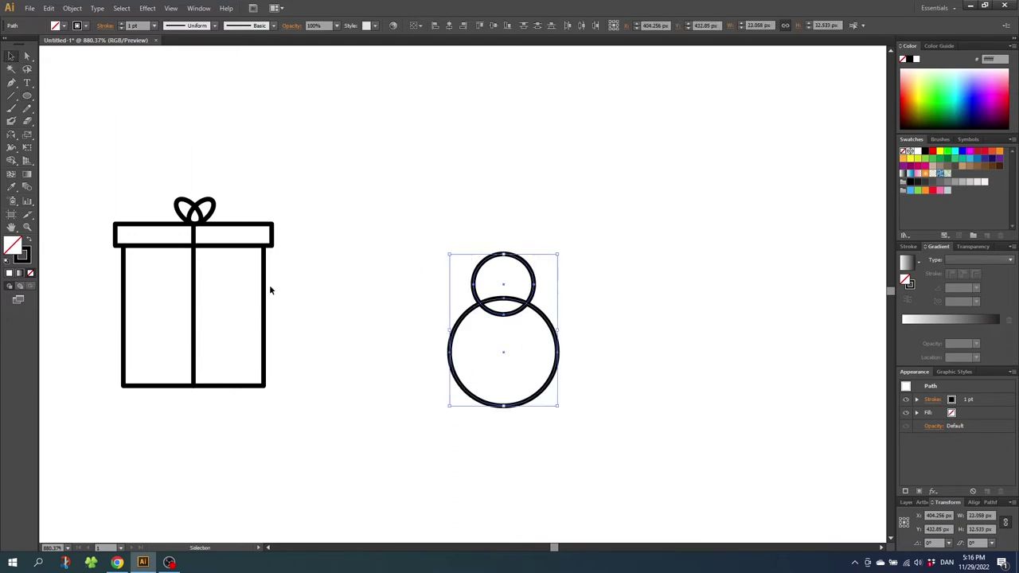
click(11, 160)
drag(523, 285, 509, 305)
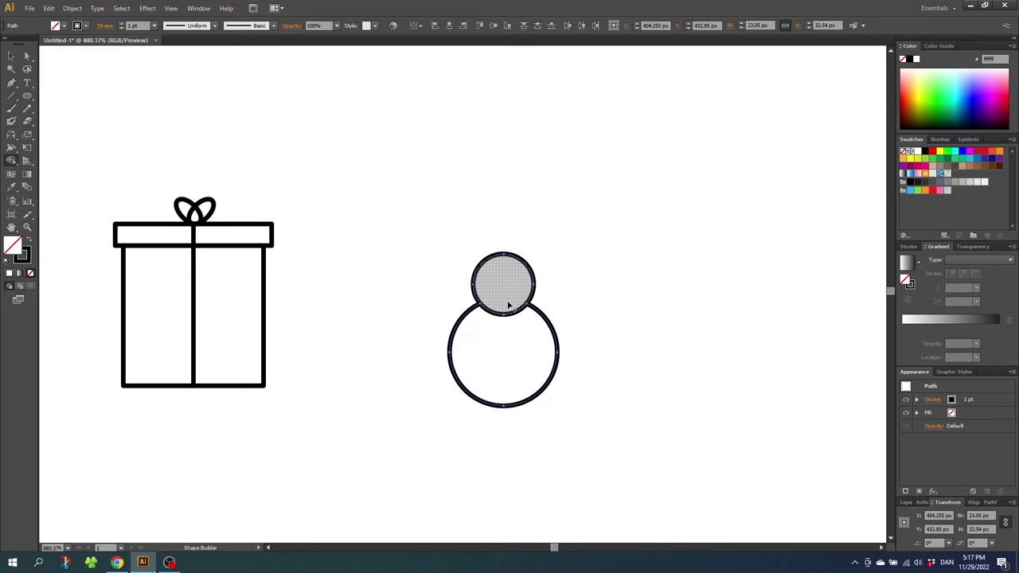
- Draw a circle about 36 px wide centred on the head, and a horizontal line about 49 px long through the neck intersections
click(26, 96)
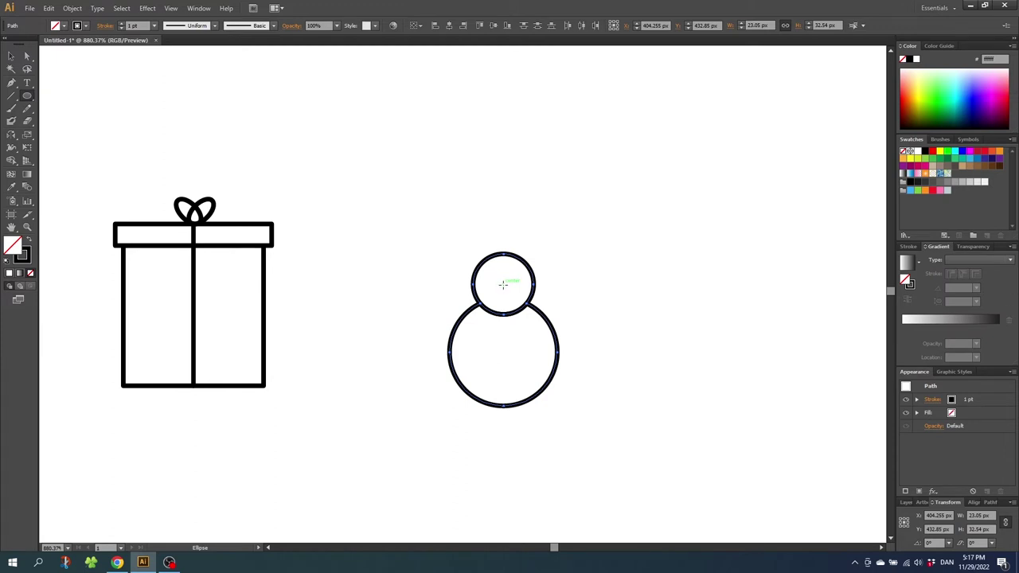
drag(503, 285, 587, 366)
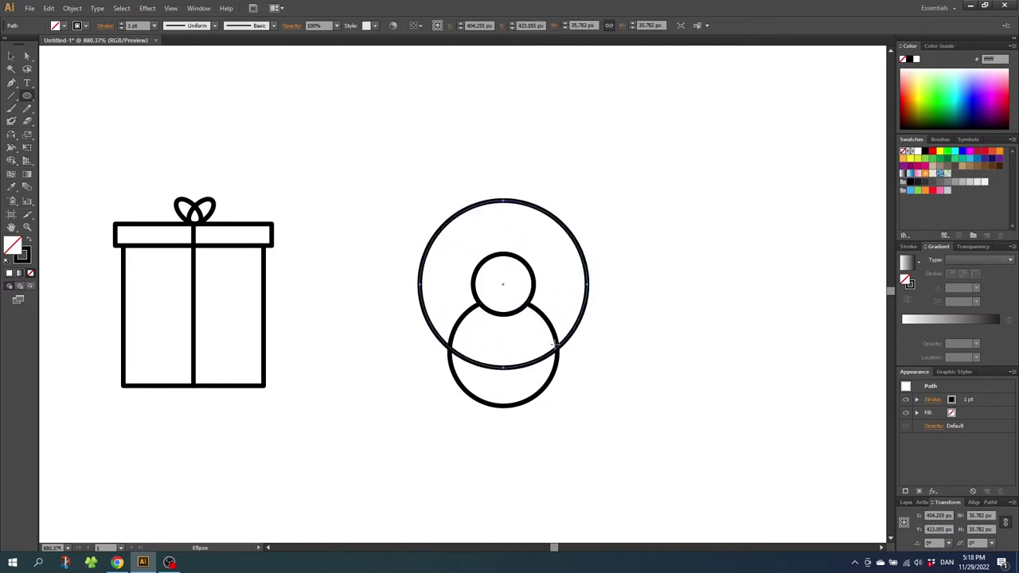
click(12, 98)
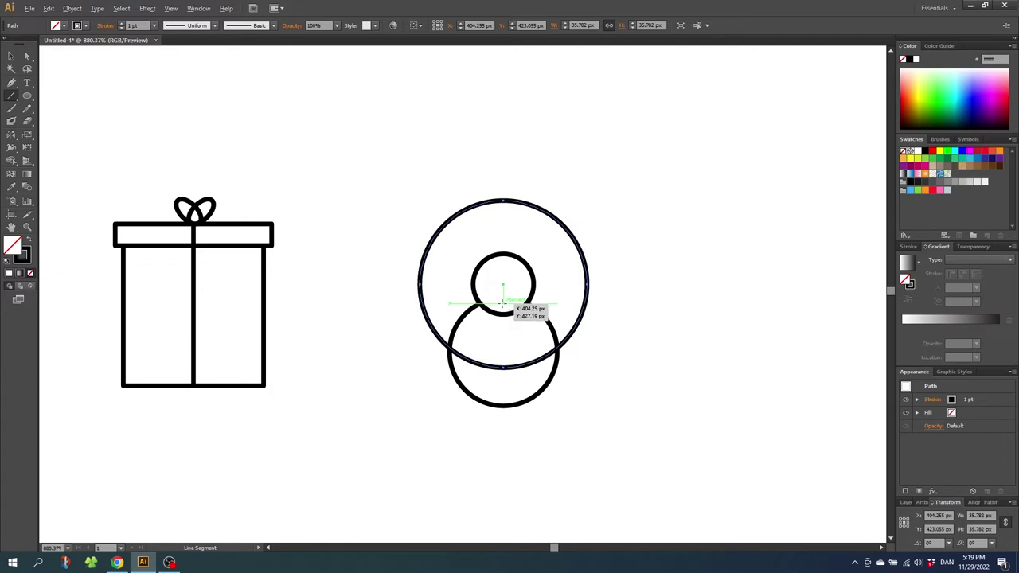
drag(502, 304, 618, 298)
- With Shape Builder, remove the outer circle's parts above the line and inside the body, leaving an arm arc on each side
click(11, 55)
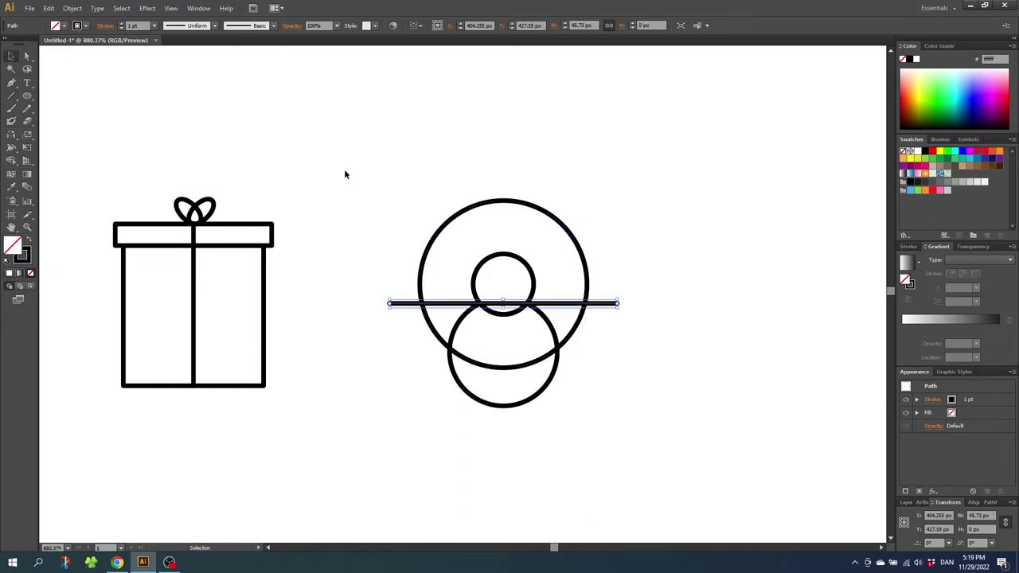
drag(372, 162, 664, 430)
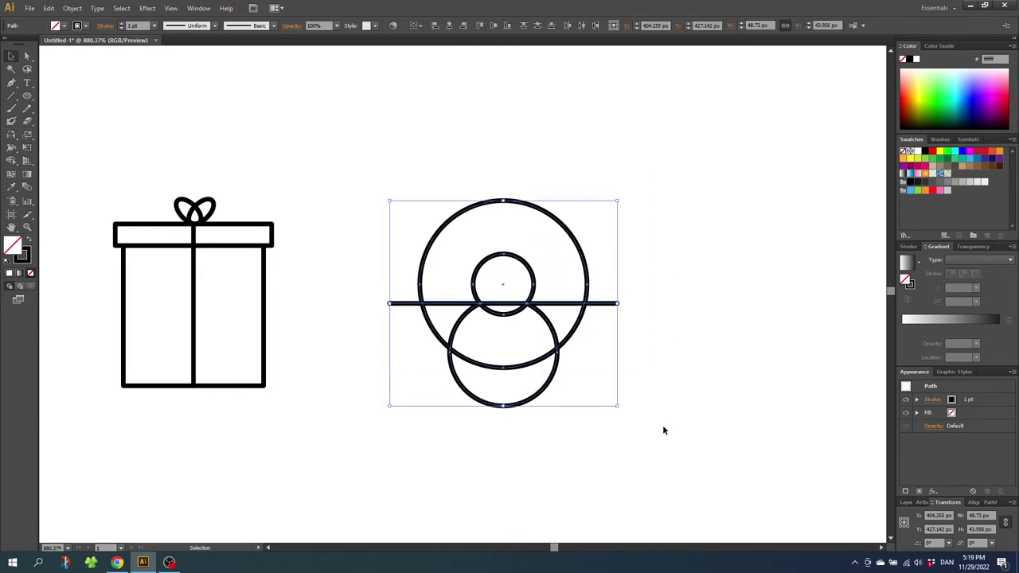
click(12, 160)
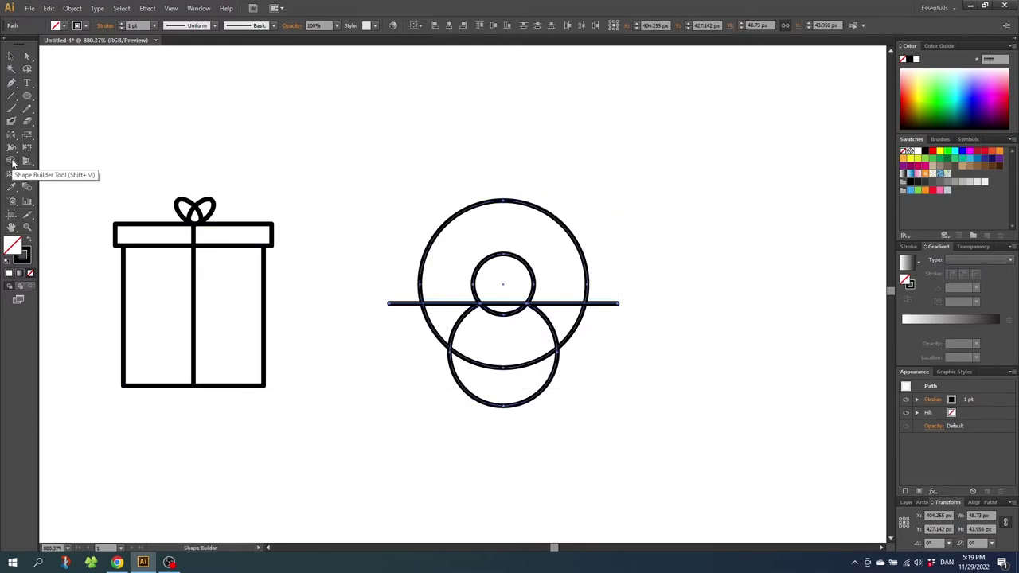
alt+click(423, 270)
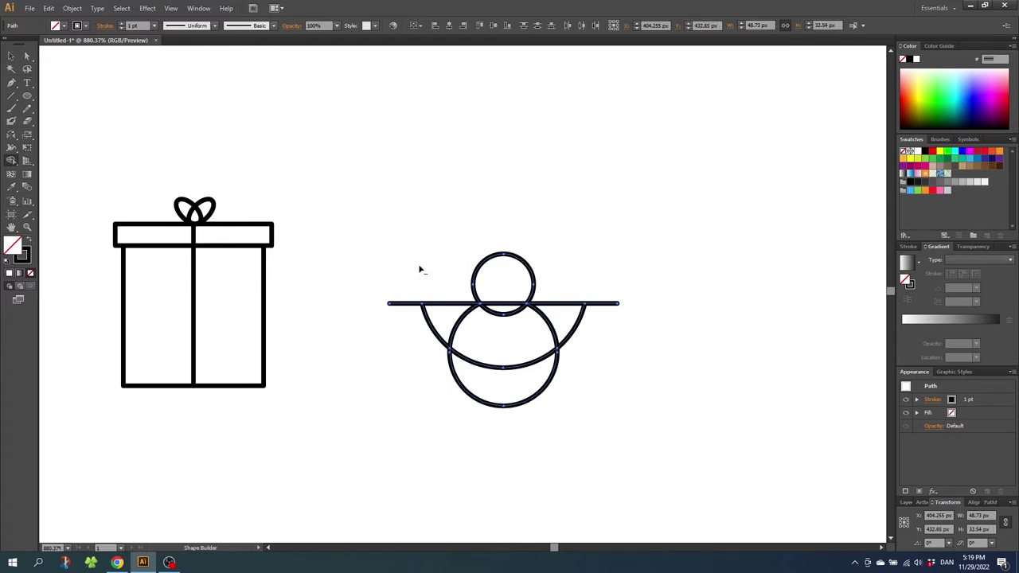
alt+click(468, 363)
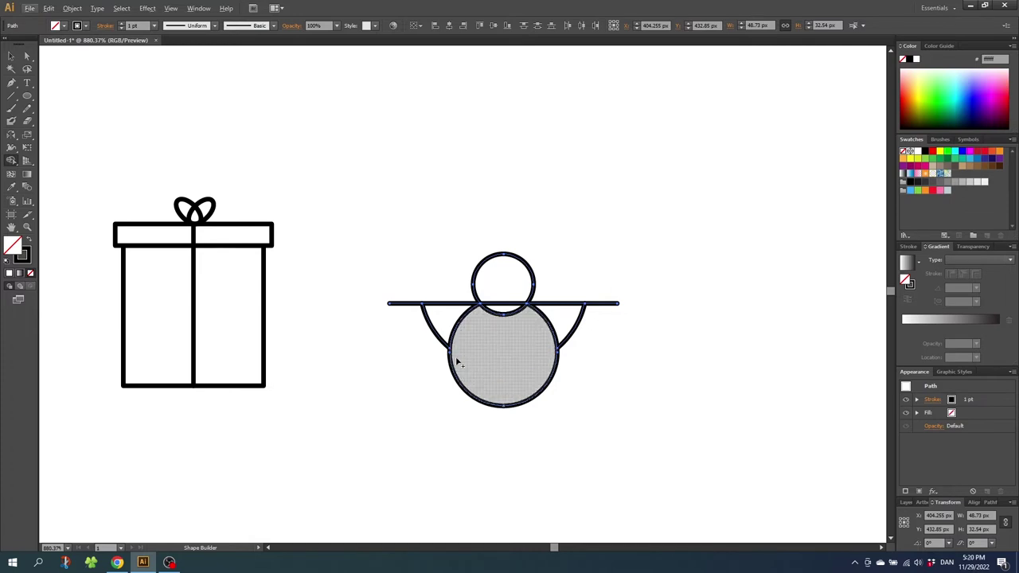
- Delete the horizontal line crossing the arms and neck
click(11, 57)
drag(346, 253, 411, 345)
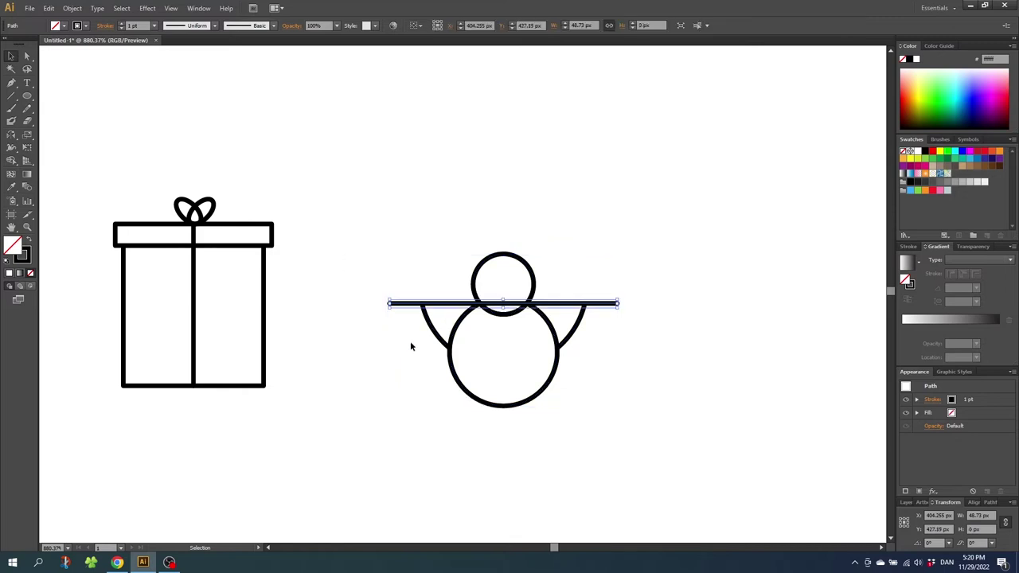
key(Delete)
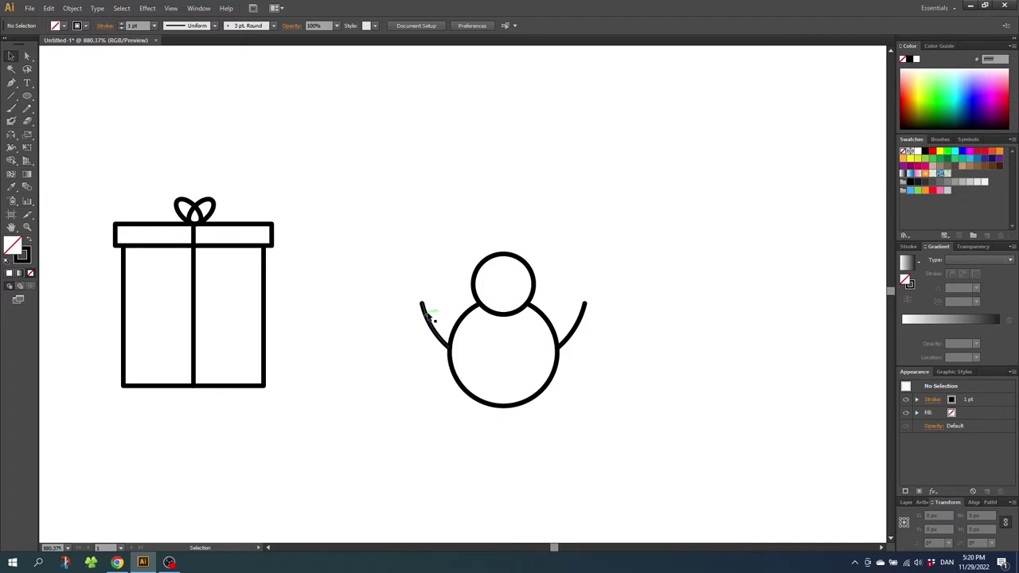
- Place a circle about 6 px wide on each arm tip and draw a horizontal line connecting the two tips
click(26, 96)
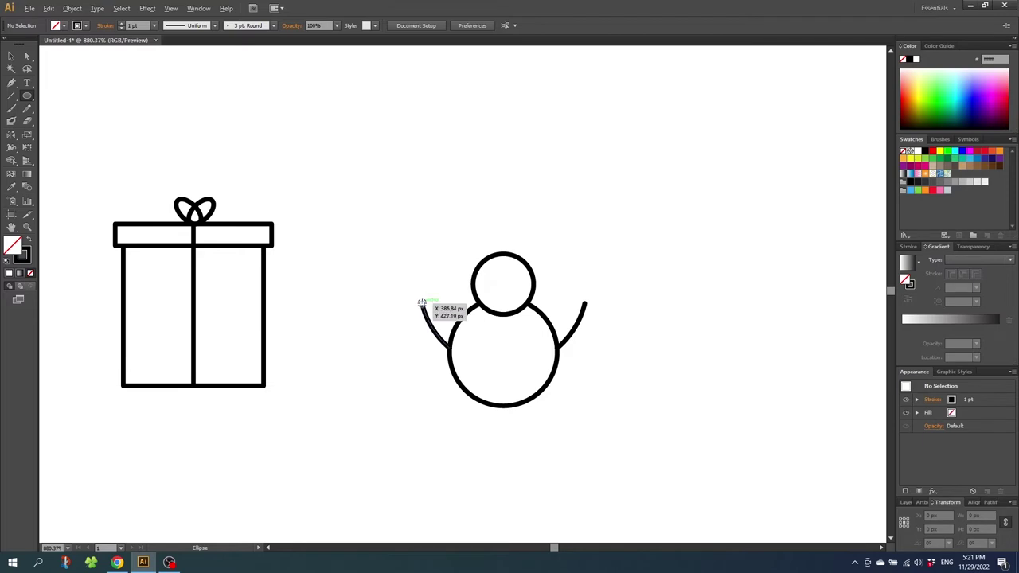
drag(421, 302, 594, 298)
key(v)
click(12, 95)
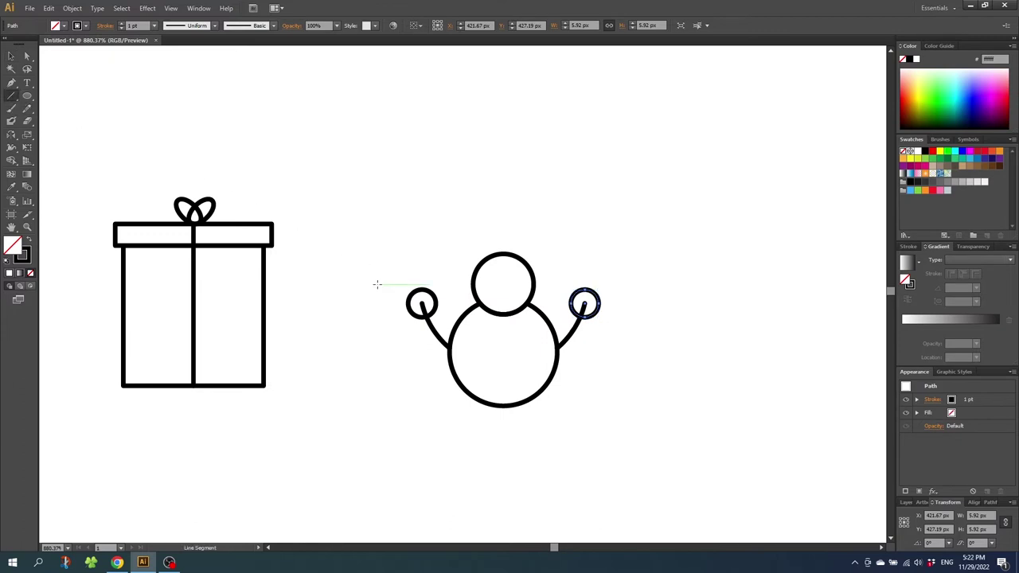
drag(422, 302, 586, 302)
- Trim both arm-tip circles with Shape Builder to short inner arcs between the line and the arms
click(11, 56)
drag(376, 194, 737, 412)
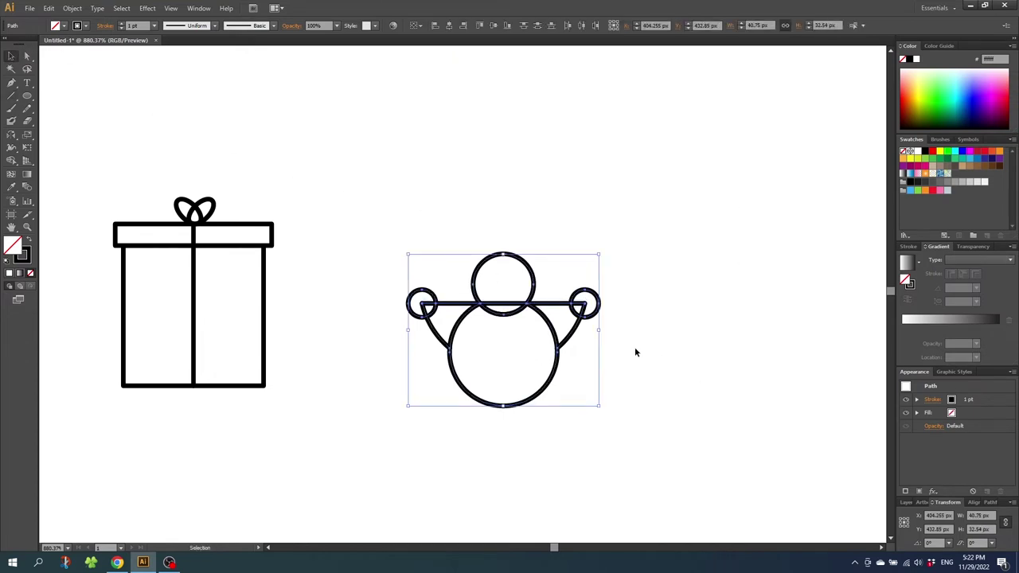
click(11, 160)
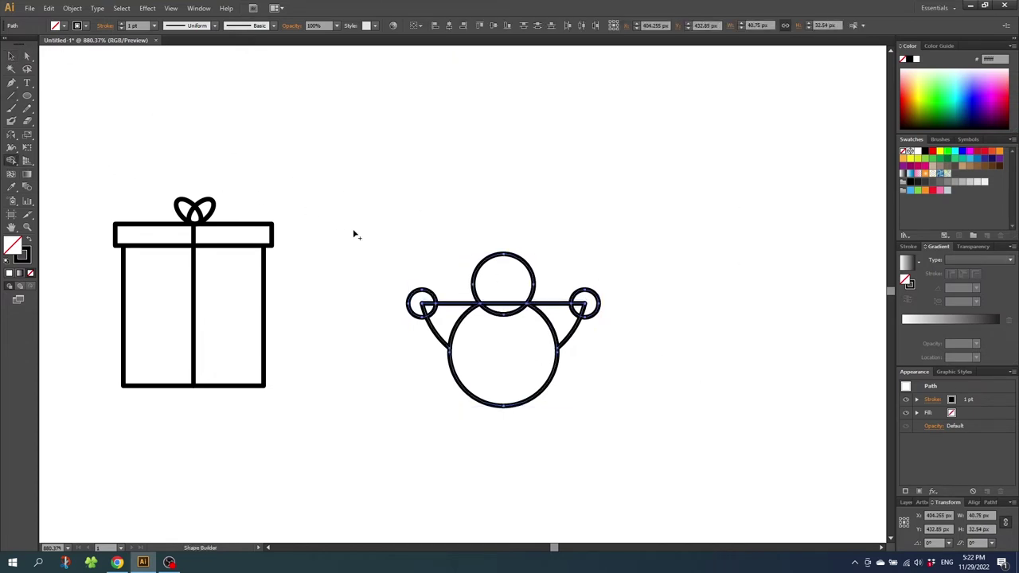
alt+click(430, 299)
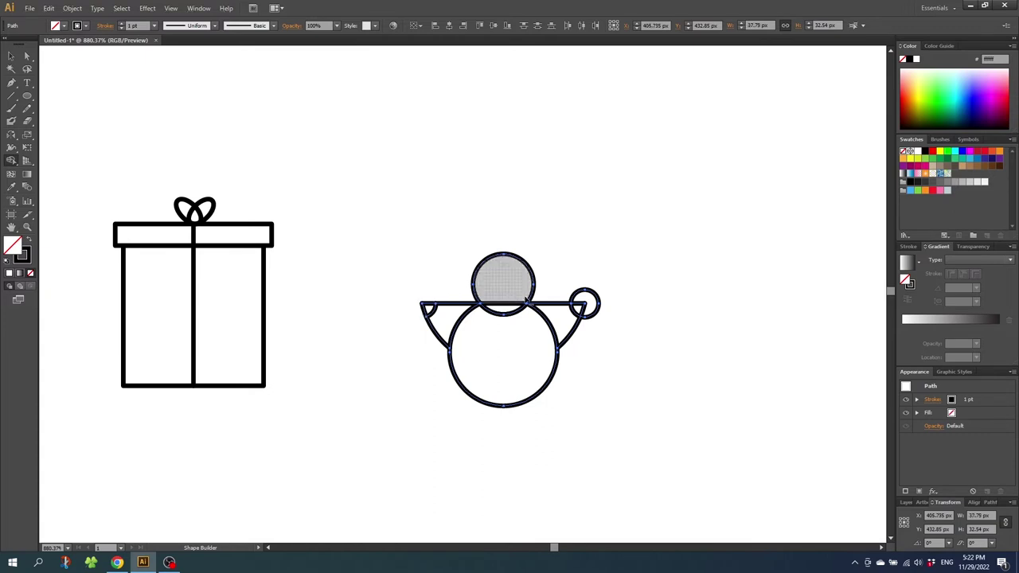
alt+click(596, 303)
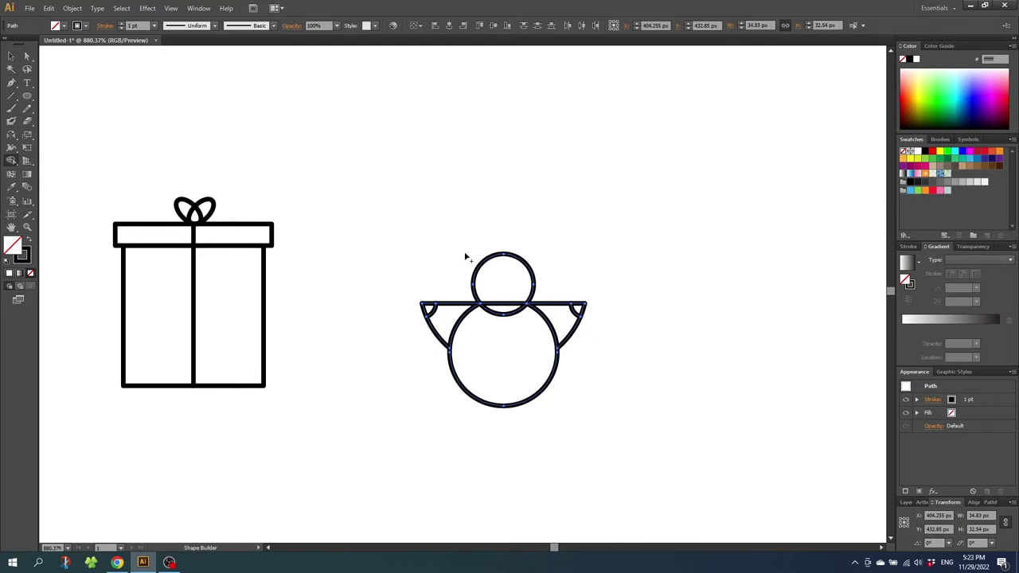
- Delete the horizontal line between the arm tips, leaving the forked hands
click(11, 56)
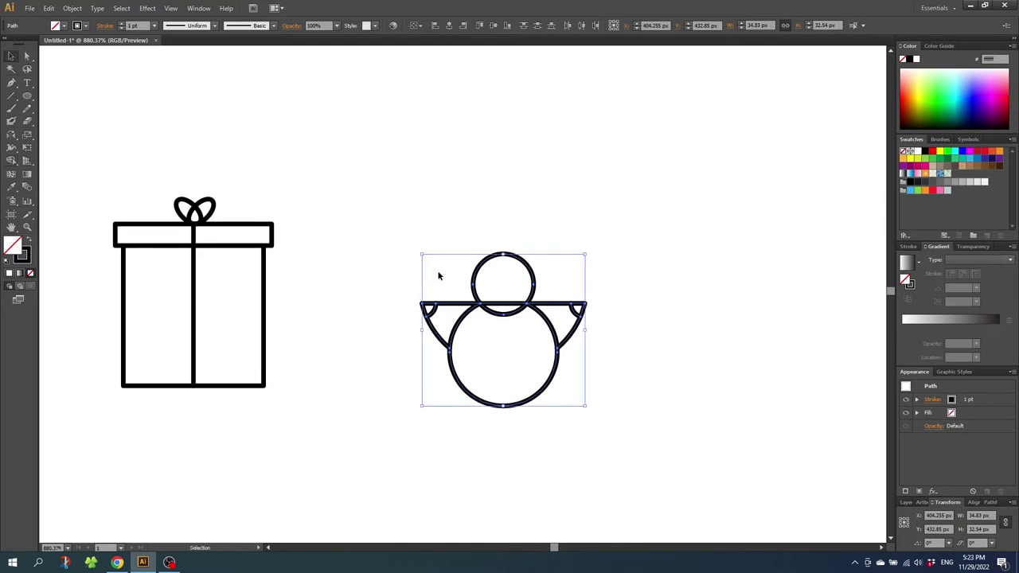
click(459, 307)
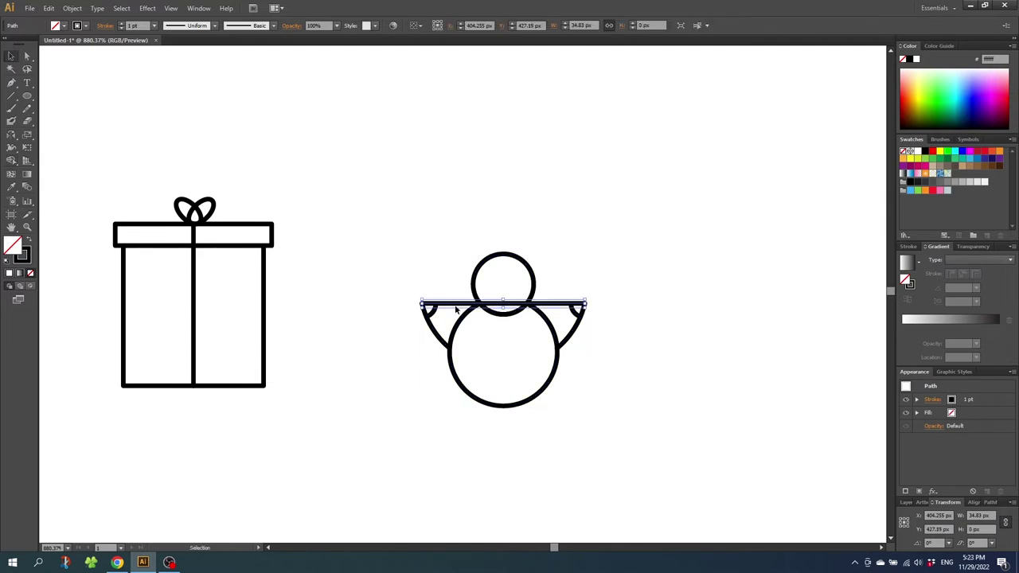
key(Delete)
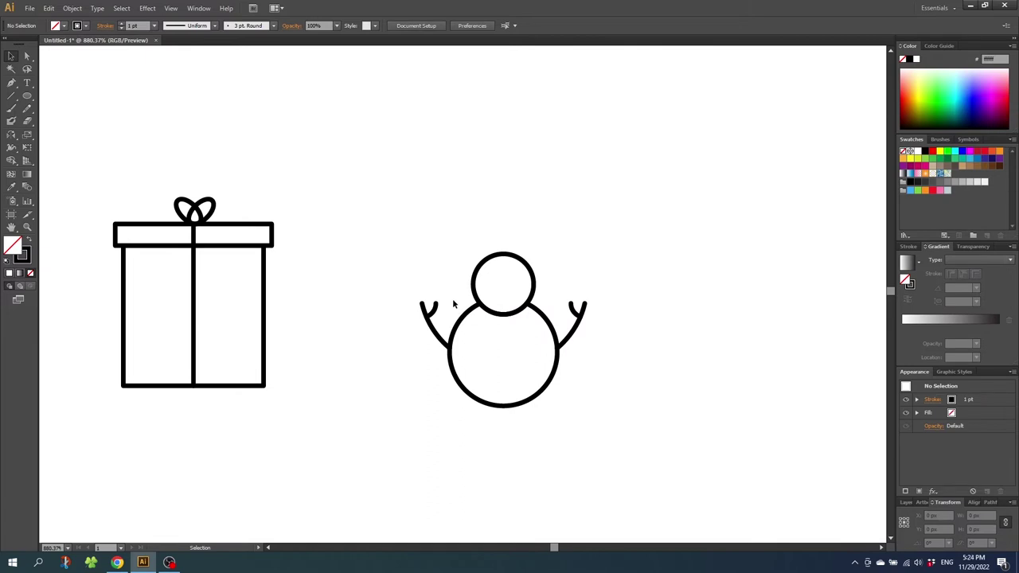
- Draw a circle about 2 px wide at the head's centre and give it a black fill without a stroke
click(29, 96)
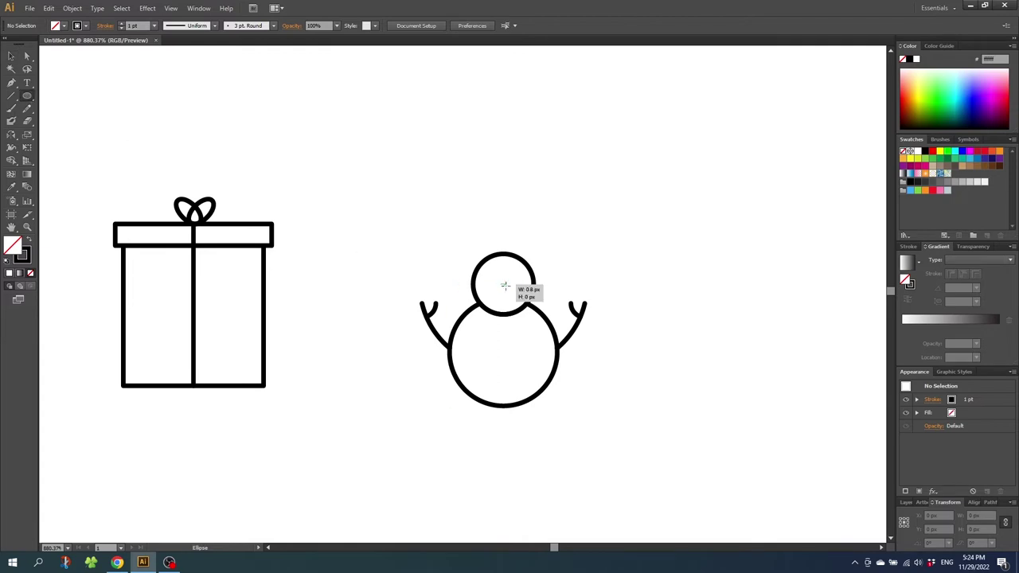
drag(503, 283, 510, 291)
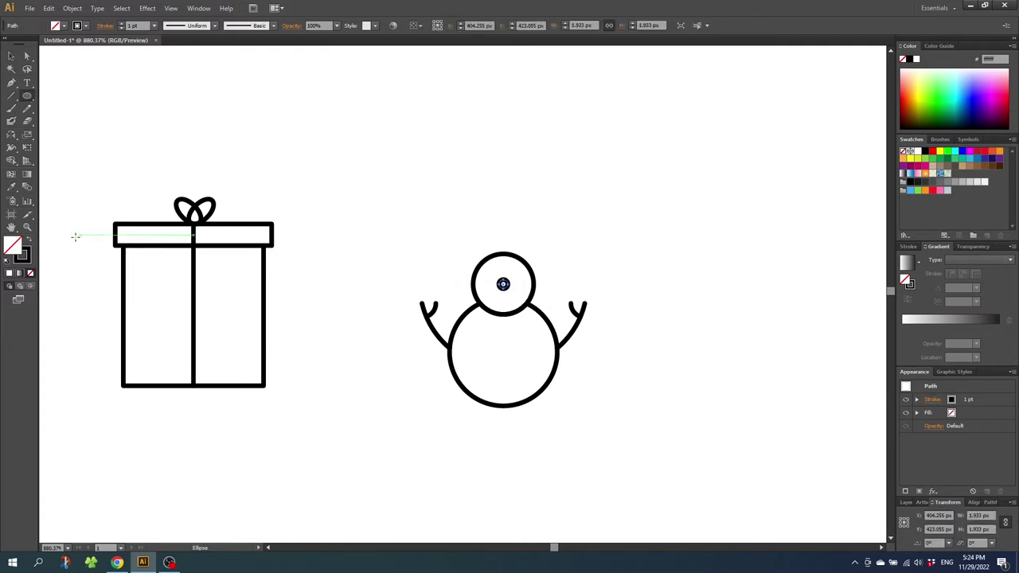
click(28, 240)
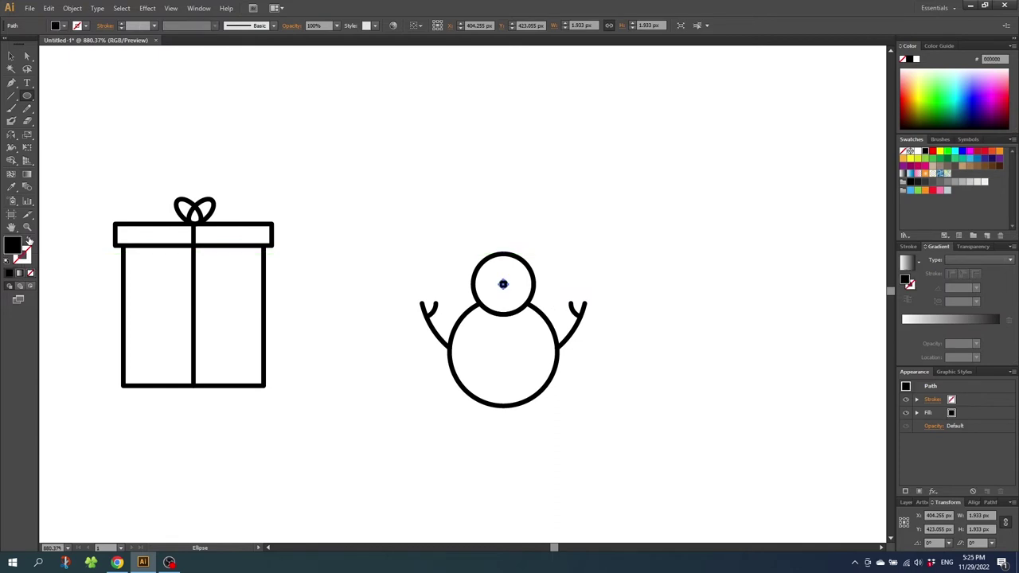
- Nudge the dot 2 px left as an eye, and paste a copy in front to place as the right eye
key(Left)
key(Left)
click(48, 8)
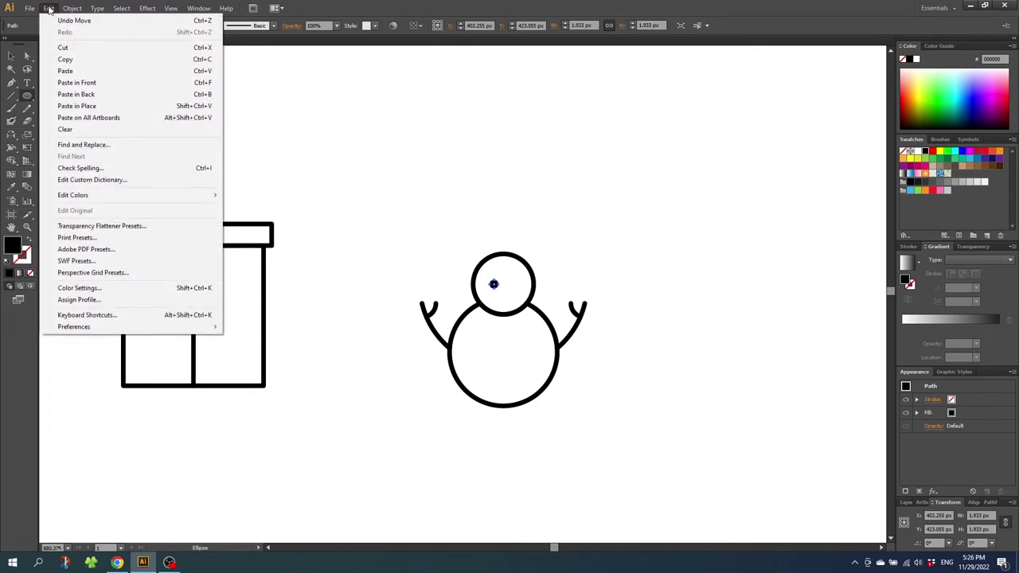
click(67, 60)
click(49, 8)
click(79, 82)
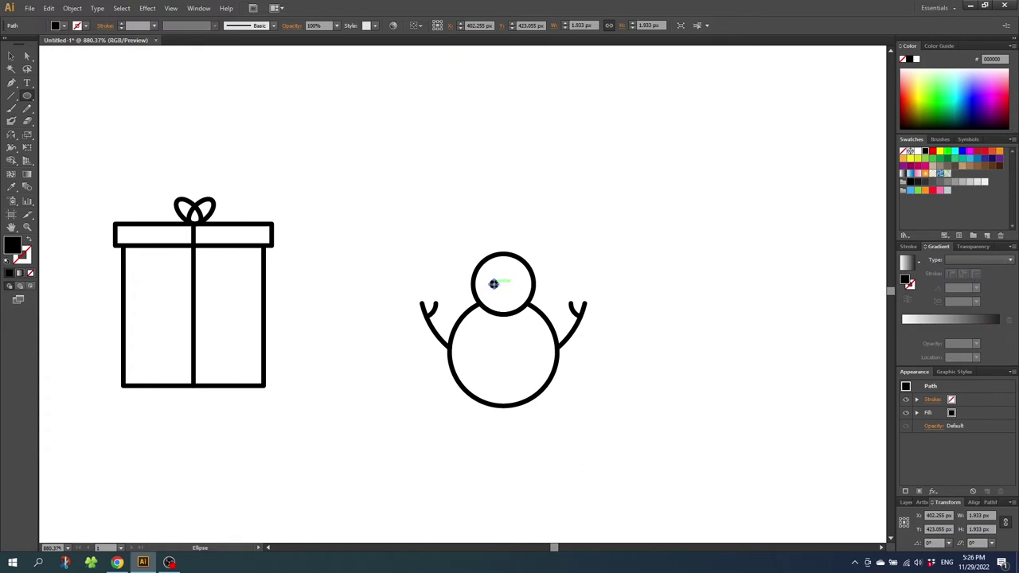
drag(494, 284, 512, 283)
- Duplicate the eye dot onto the body as a column of three evenly spaced buttons
click(11, 56)
drag(512, 286, 503, 355)
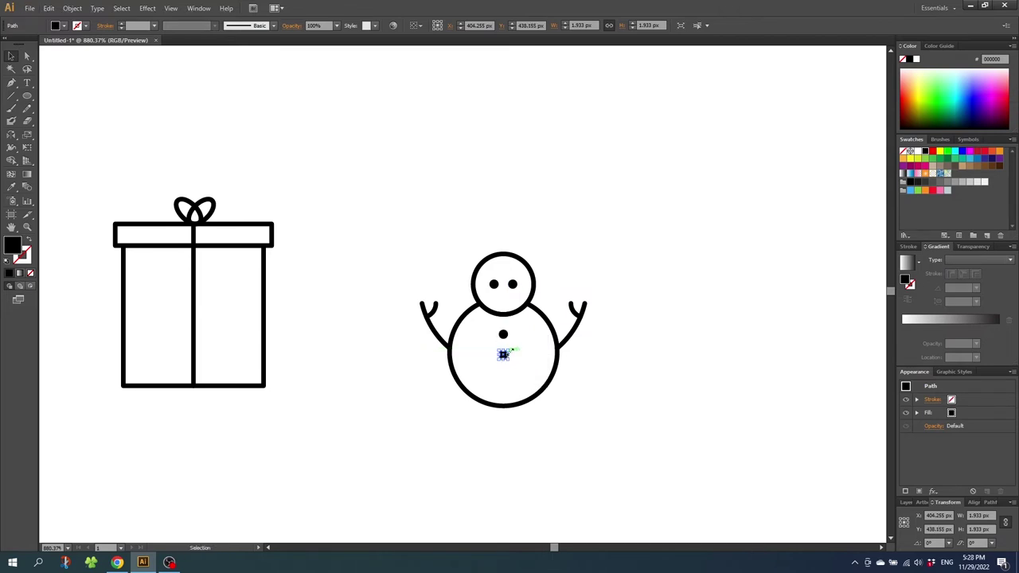
key(ctrl+d)
- Draw a 4 px horizontal mouth line below the eyes and give it a 1 pt black stroke
click(11, 96)
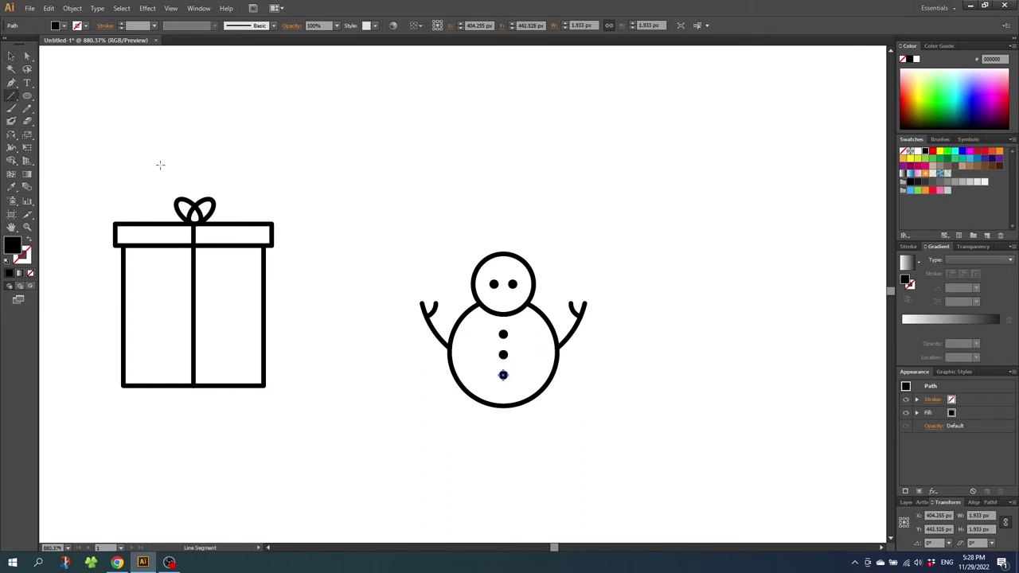
drag(489, 296, 514, 297)
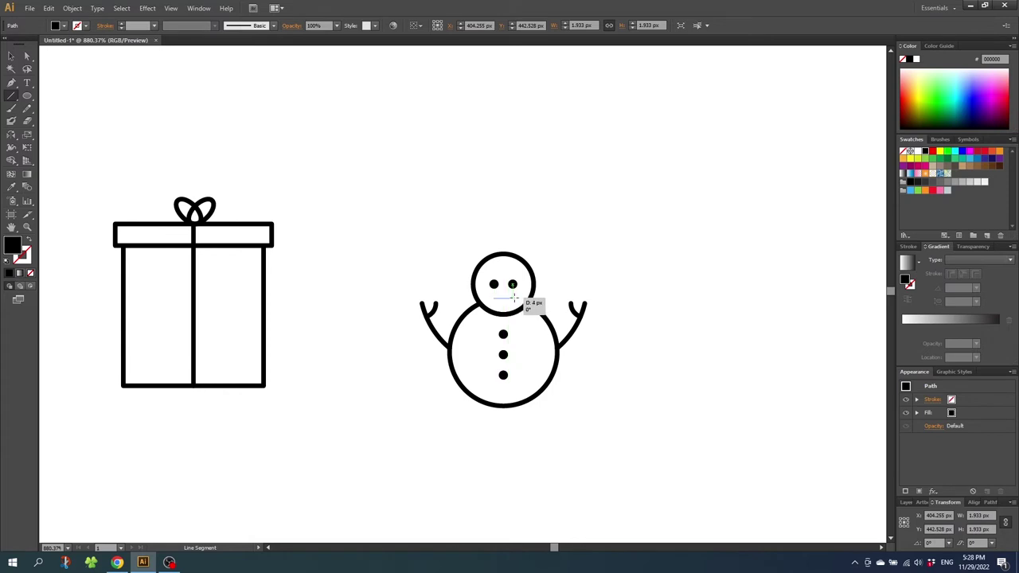
drag(514, 297, 514, 298)
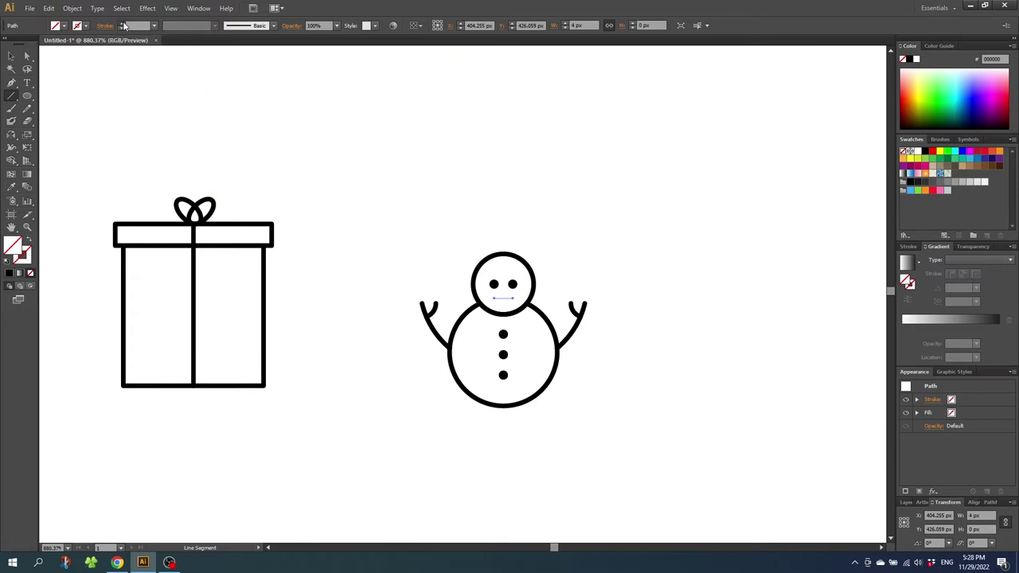
key(shift+x)
click(109, 27)
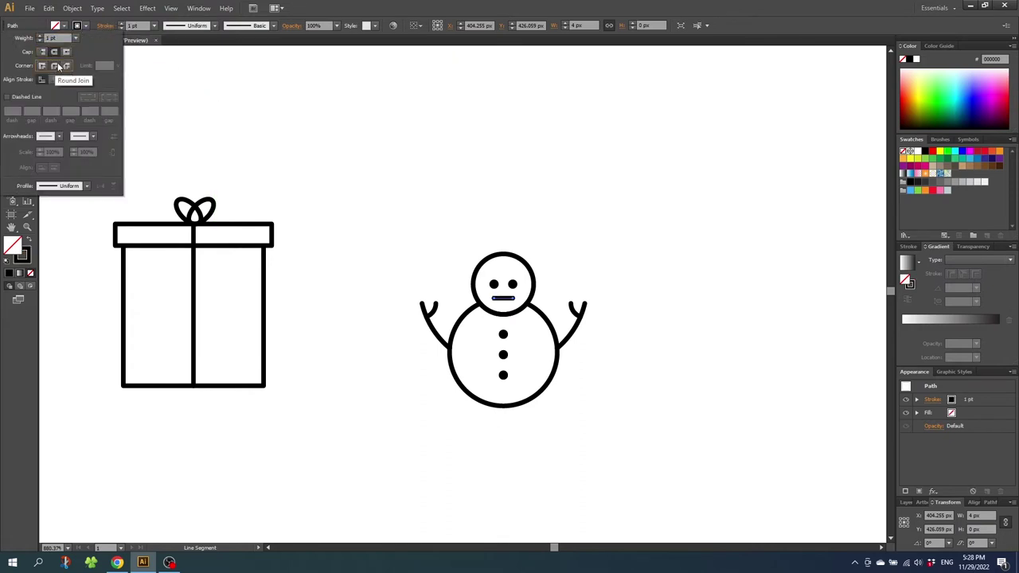
- Bend the mouth line into a smile with an Arc warp effect set to a -50% horizontal bend
click(147, 8)
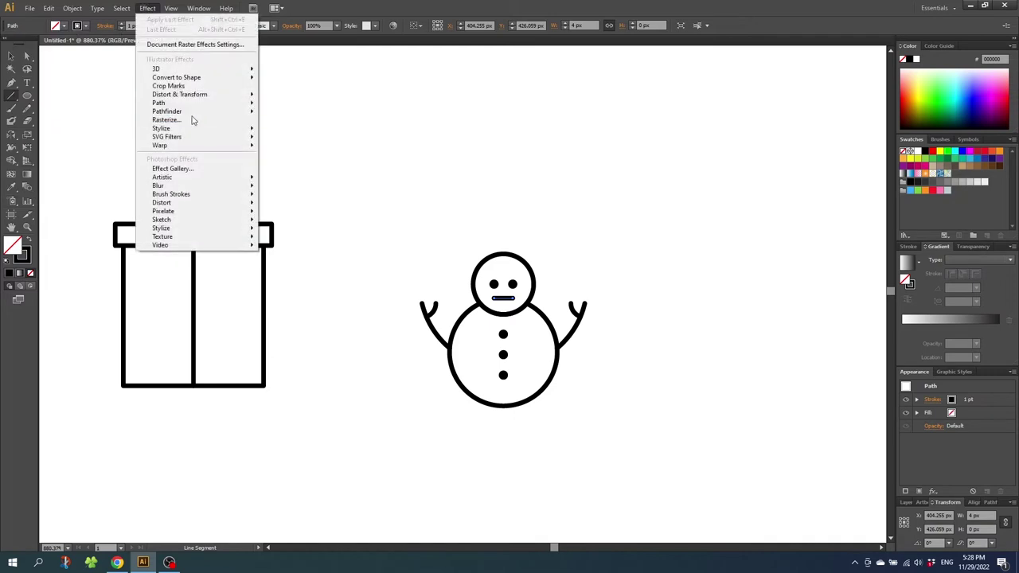
mouse_move(199, 147)
click(281, 148)
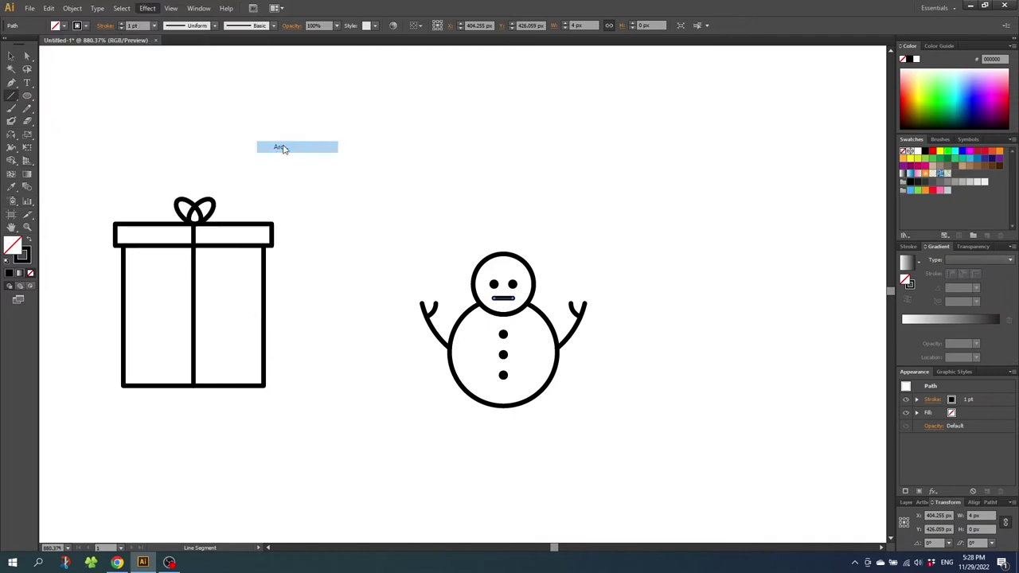
click(583, 238)
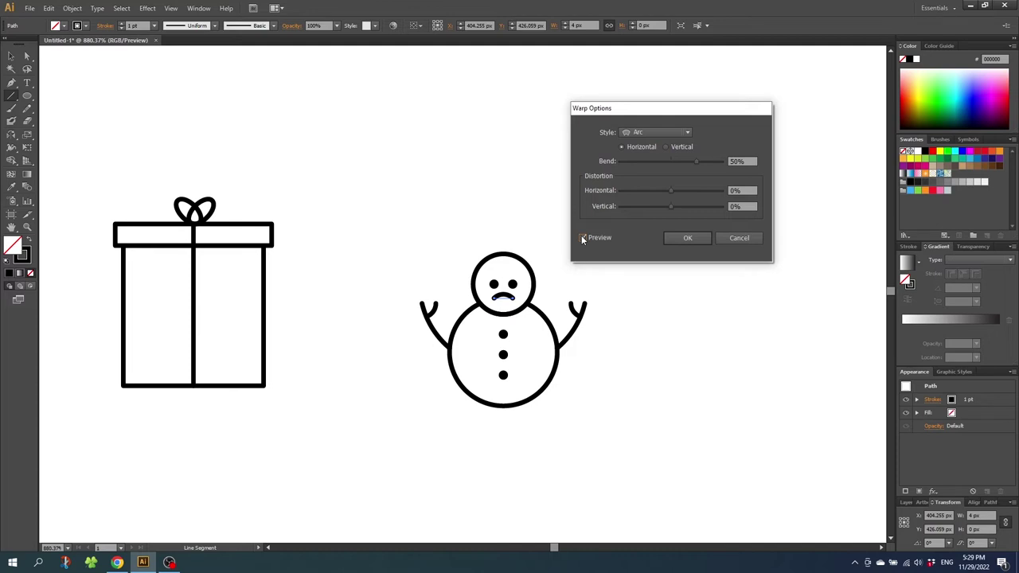
click(733, 162)
text(-)
click(687, 235)
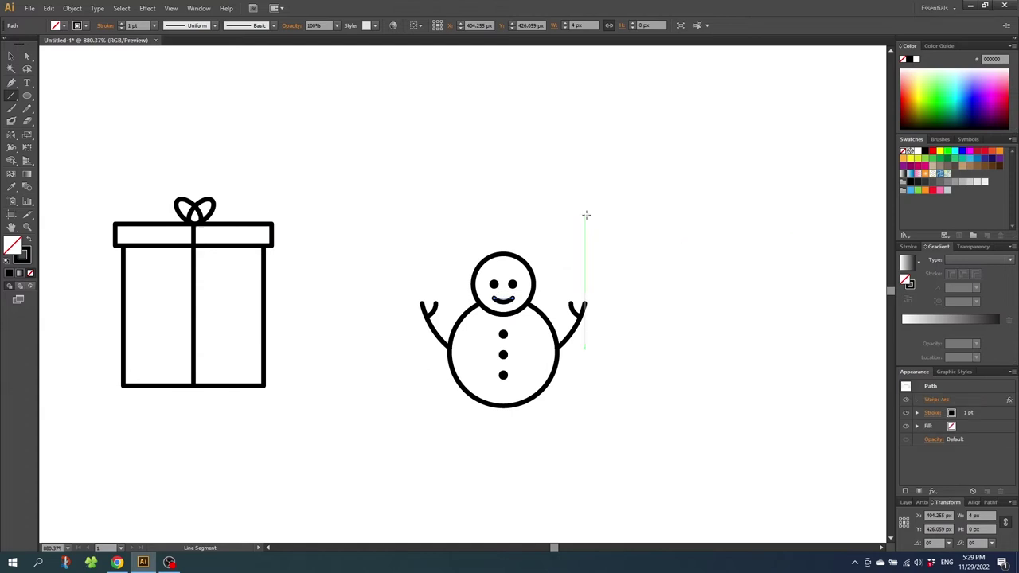
- Place the whole snowman beside the gift box, enlarged to about 43 x 40 px, and group its parts
click(11, 55)
drag(453, 260, 642, 415)
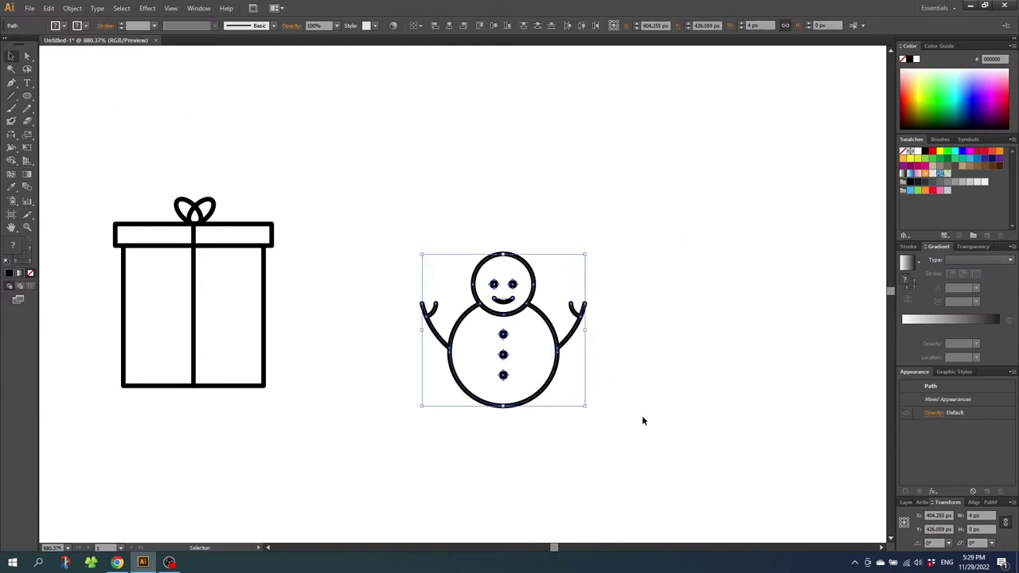
drag(548, 387, 432, 367)
drag(474, 239, 513, 202)
right_click(447, 229)
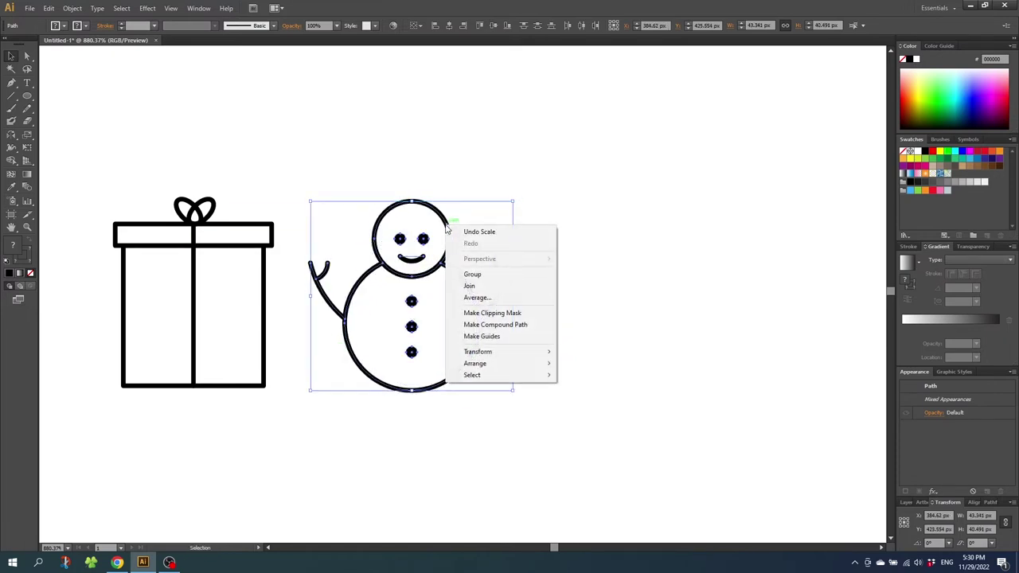
click(473, 275)
- Draw an upright five-pointed star about 37 px wide in the empty area beside the snowman
drag(643, 319, 456, 332)
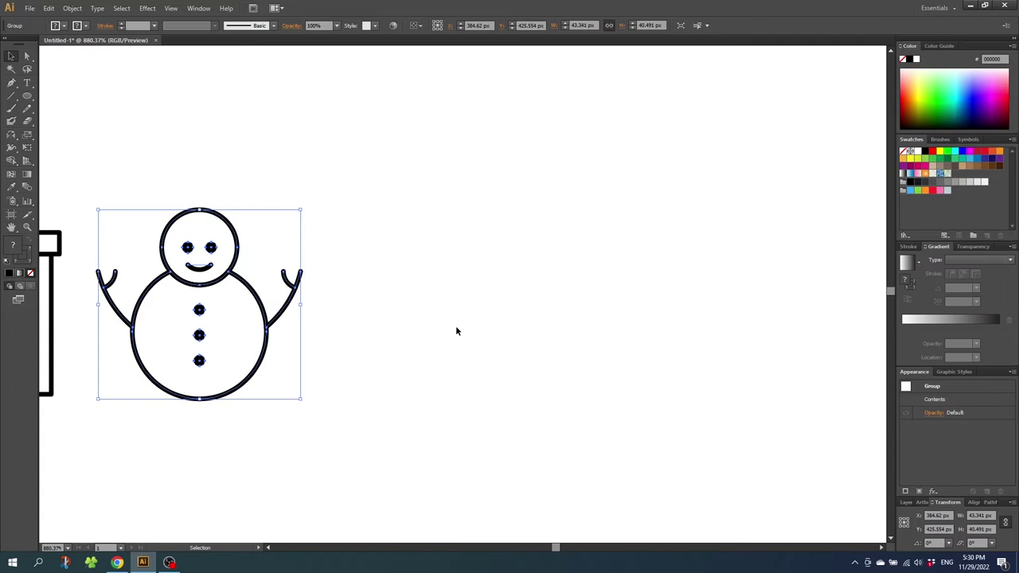
drag(27, 95, 75, 151)
drag(508, 271, 574, 346)
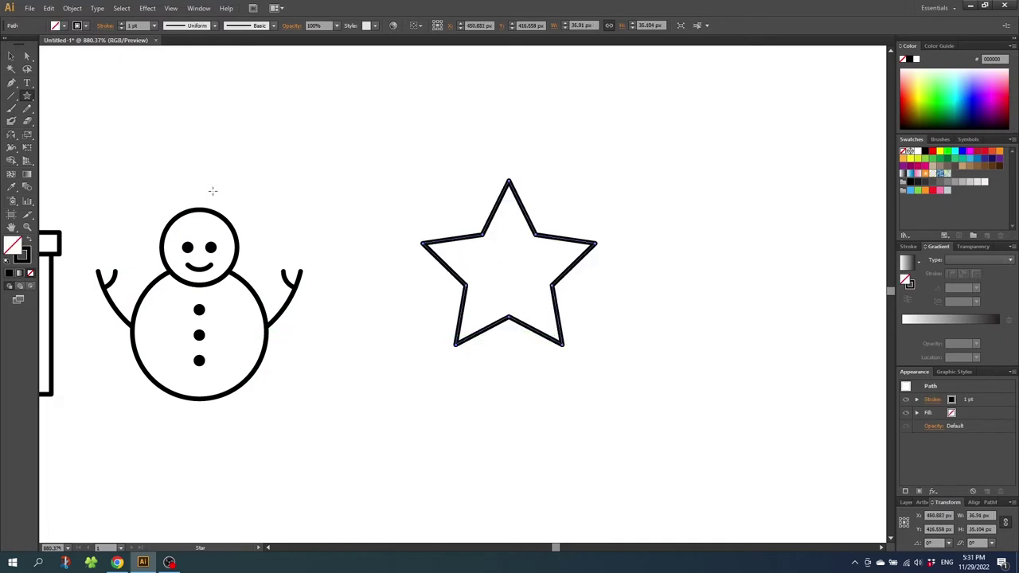
- Draw straight lines through the star's centre, linking all its tips and inner corners to form facets
click(11, 95)
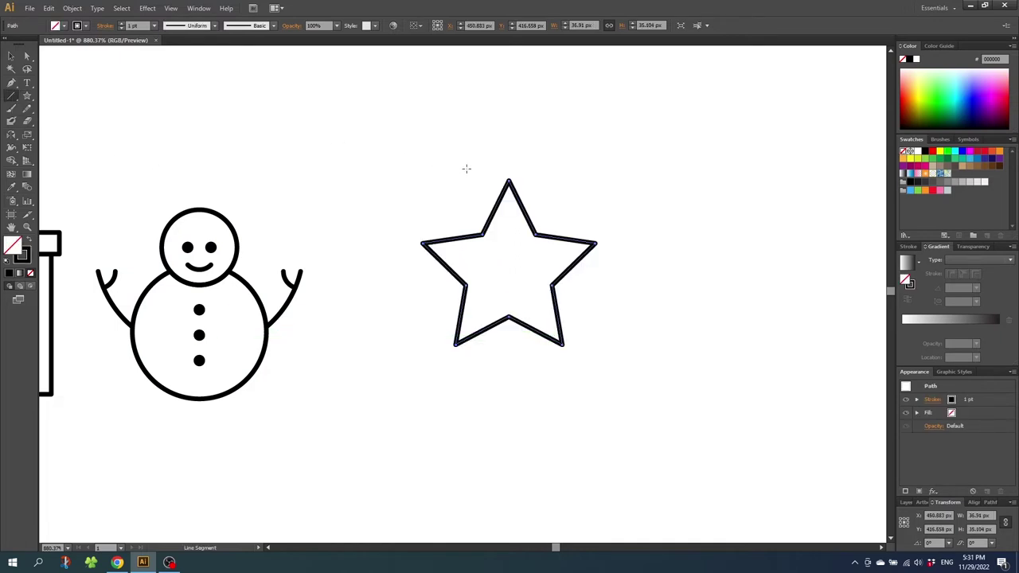
drag(509, 180, 509, 317)
drag(591, 249, 508, 275)
drag(563, 344, 509, 274)
drag(551, 284, 508, 275)
drag(456, 344, 508, 275)
drag(465, 283, 508, 275)
drag(535, 236, 508, 275)
drag(483, 236, 508, 275)
drag(423, 242, 551, 284)
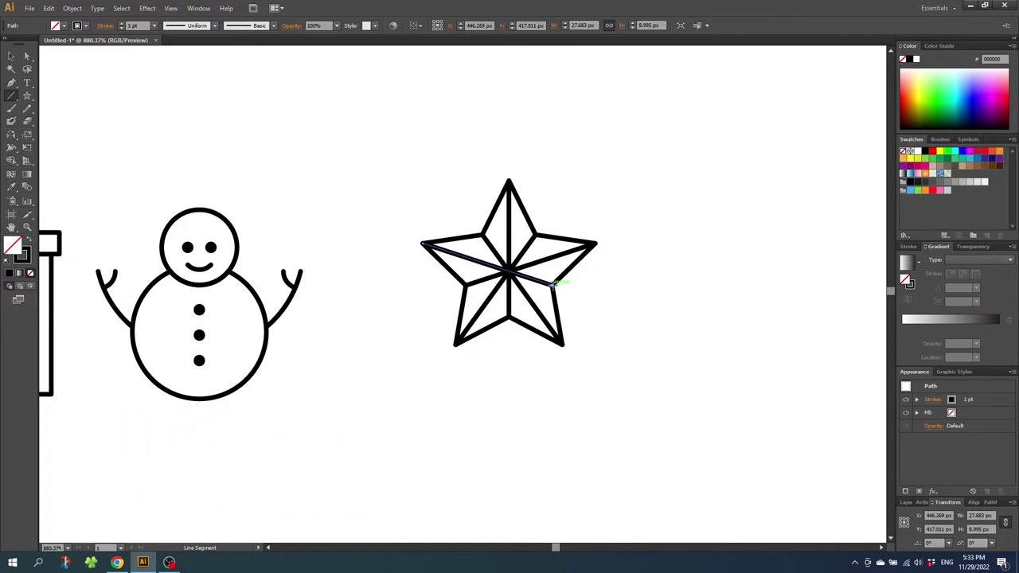
- Group the star with its facet lines and place it closer to the snowman, enlarged to about 44 x 42 px
key(v)
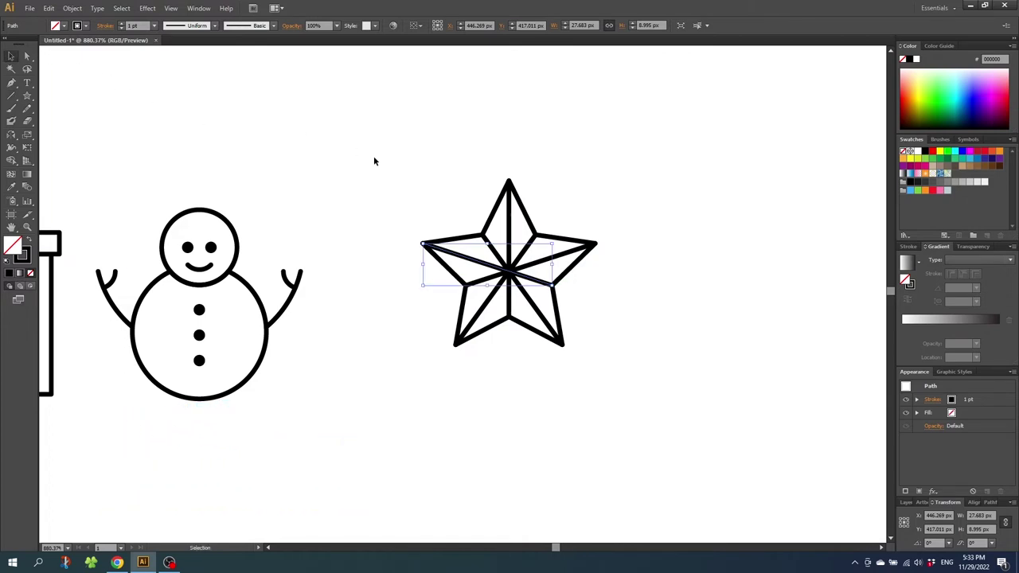
drag(377, 161, 614, 368)
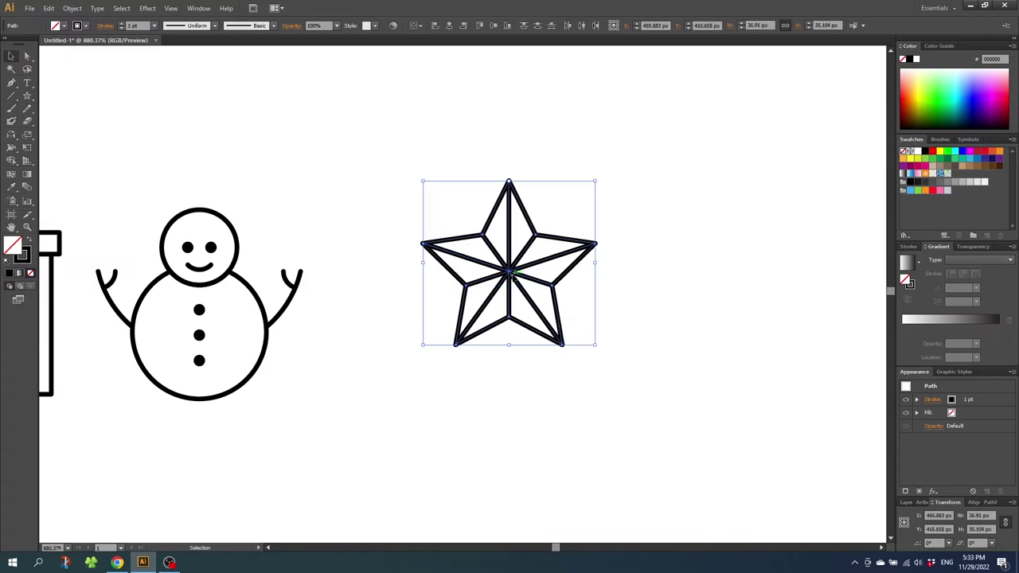
right_click(513, 276)
click(539, 323)
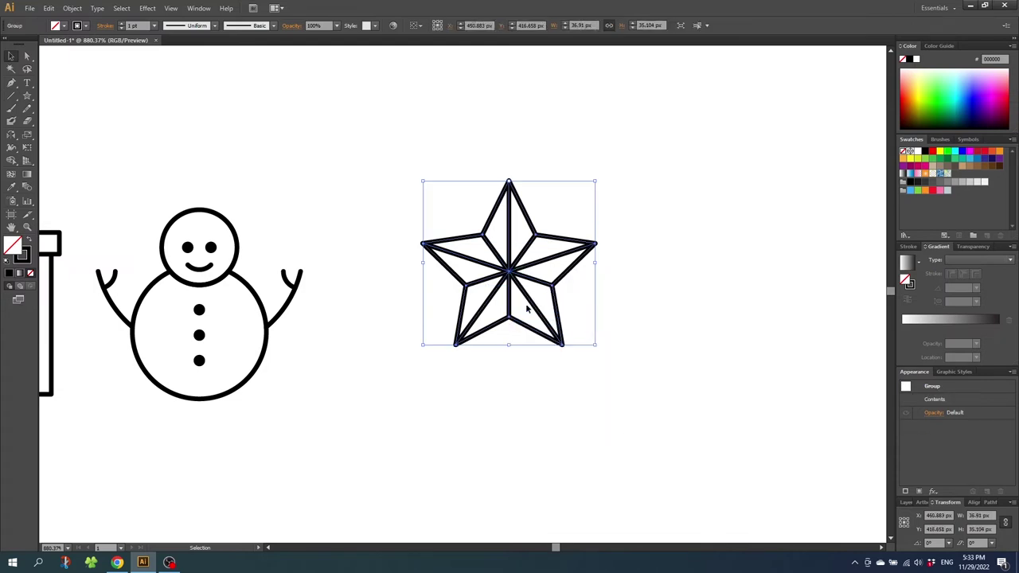
drag(516, 276, 451, 337)
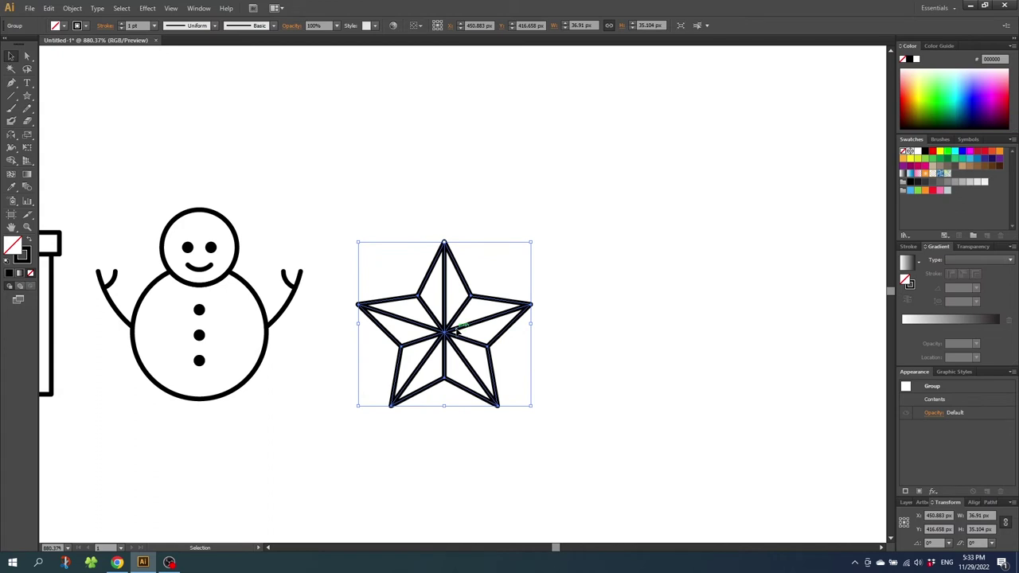
drag(531, 240, 564, 211)
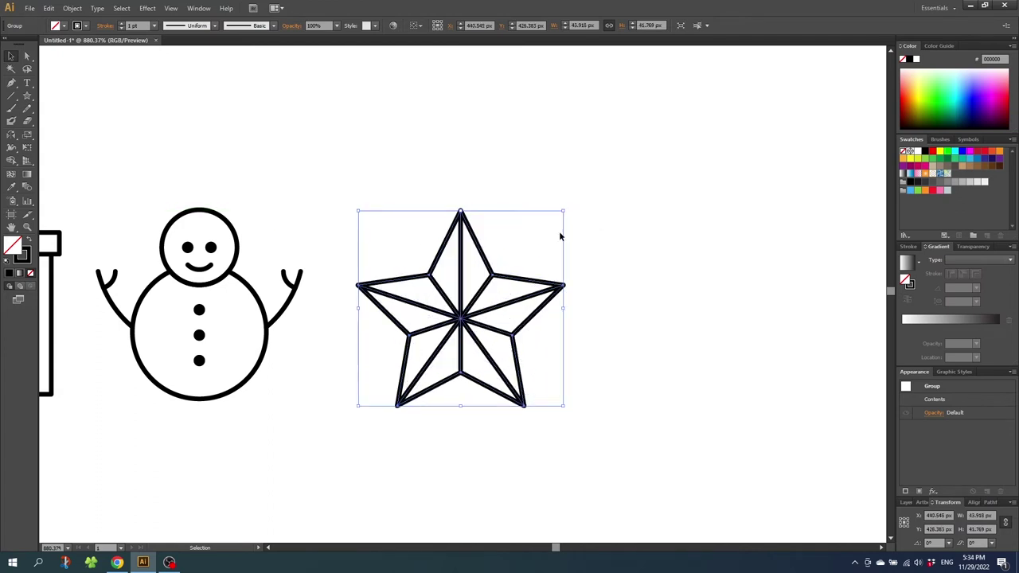
- Draw a horizontal line about 62 px long beside the star, level with its lower tips
click(677, 298)
drag(678, 298, 420, 295)
key(ctrl+z)
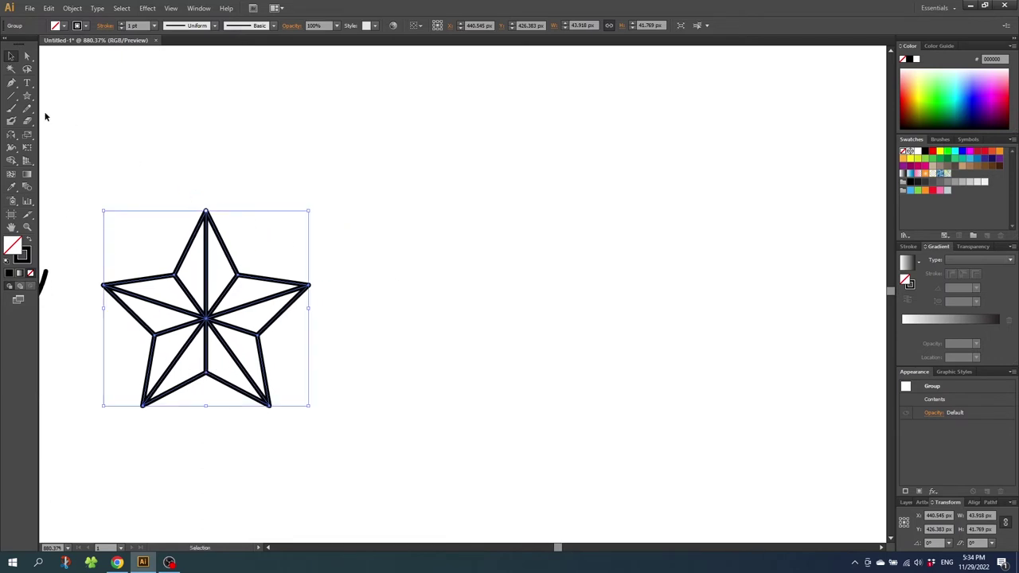
click(11, 95)
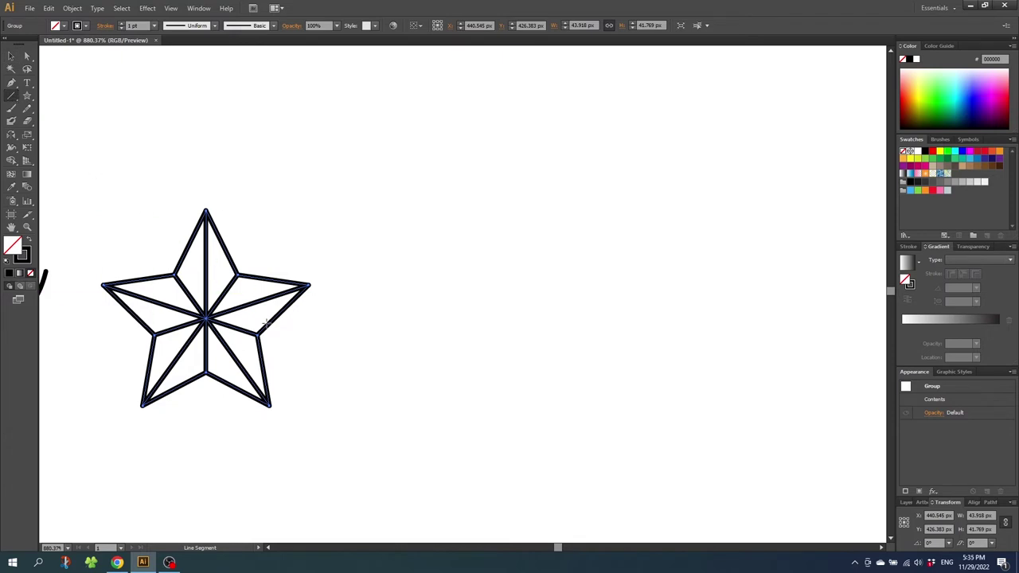
drag(399, 405, 689, 406)
- Duplicate the horizontal line upward at about 3.6 px spacing into an evenly spaced stack of 16 lines
key(v)
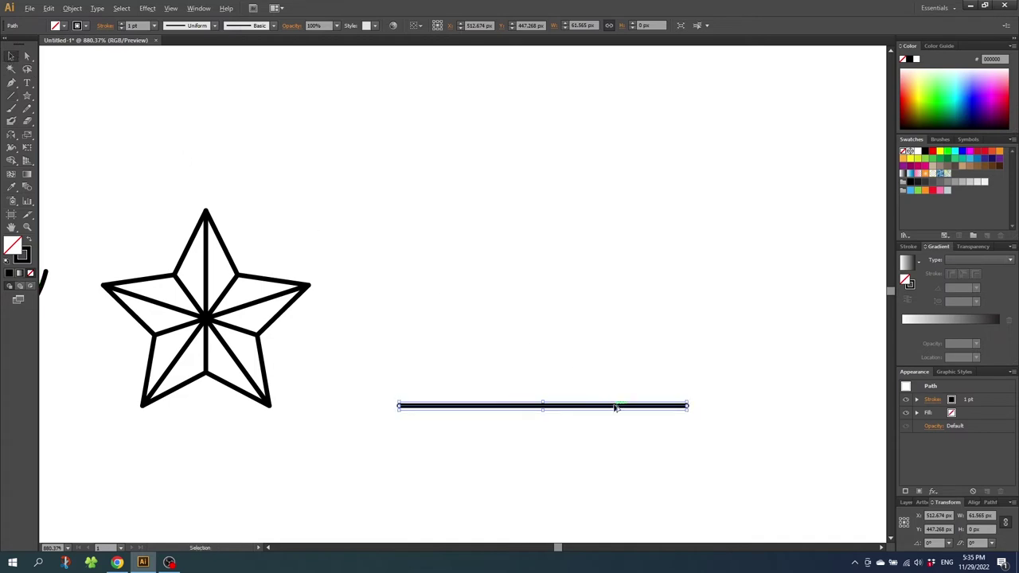
drag(614, 408, 614, 390)
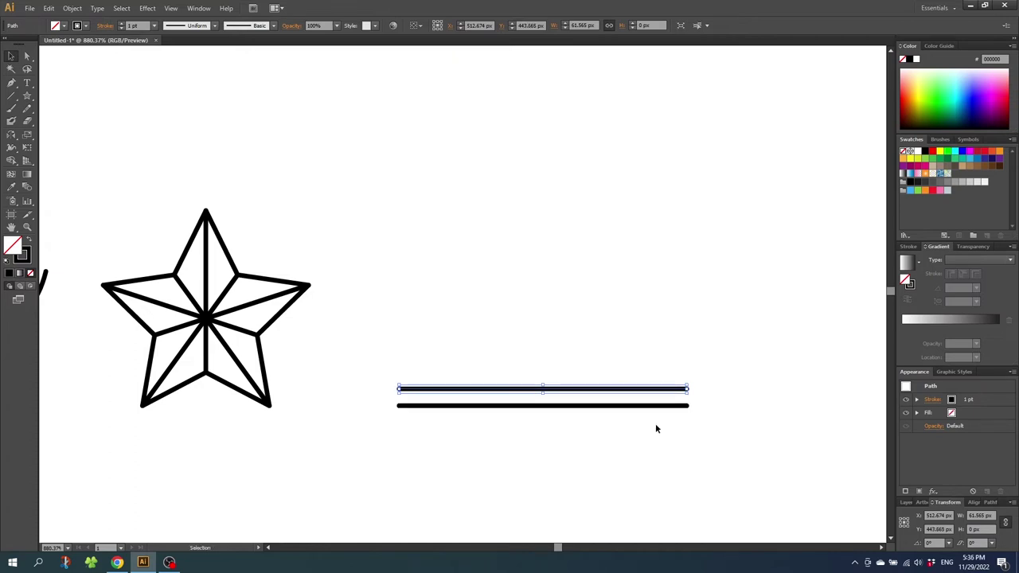
key(ctrl+d)
key(ctrl+d)
key(ctrl+d)
key(ctrl+d)
key(ctrl+d)
key(ctrl+d)
key(ctrl+d)
key(ctrl+d)
key(ctrl+d)
key(ctrl+d)
key(ctrl+d)
key(ctrl+d)
key(ctrl+d)
key(ctrl+d)
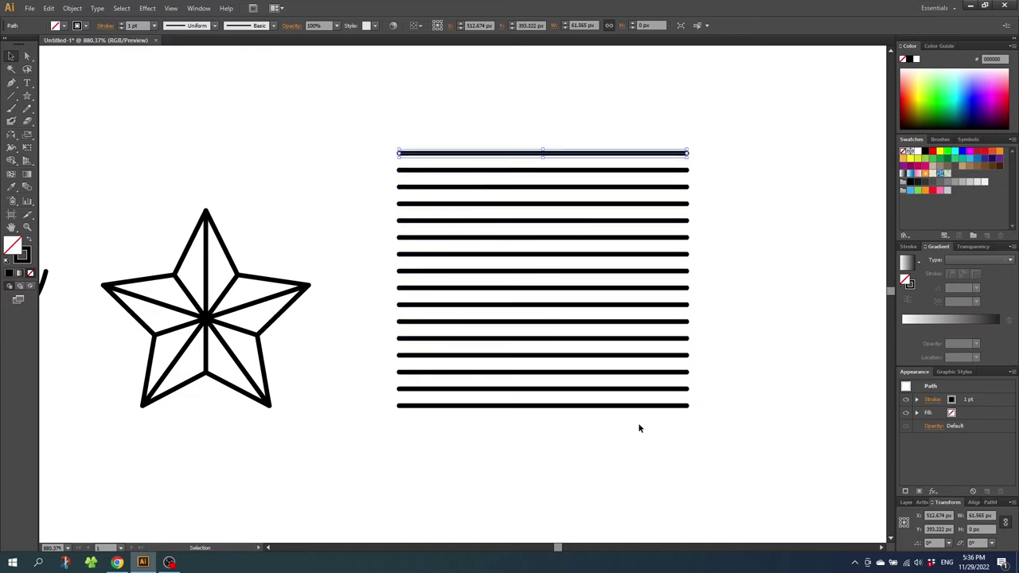
- Draw two mirrored slanted sides and a vertical centre line from the fourth-highest line's midpoint to the bottom line, using Reflect for the second side
click(11, 95)
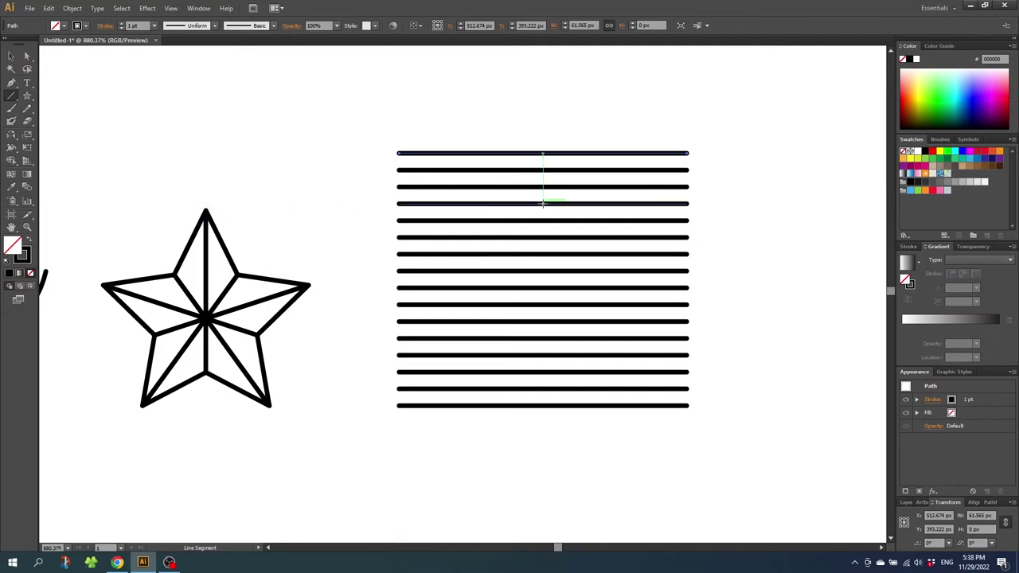
mouse_move(543, 204)
mouse_down()
mouse_move(483, 407)
mouse_move(472, 406)
mouse_up()
drag(11, 135, 59, 136)
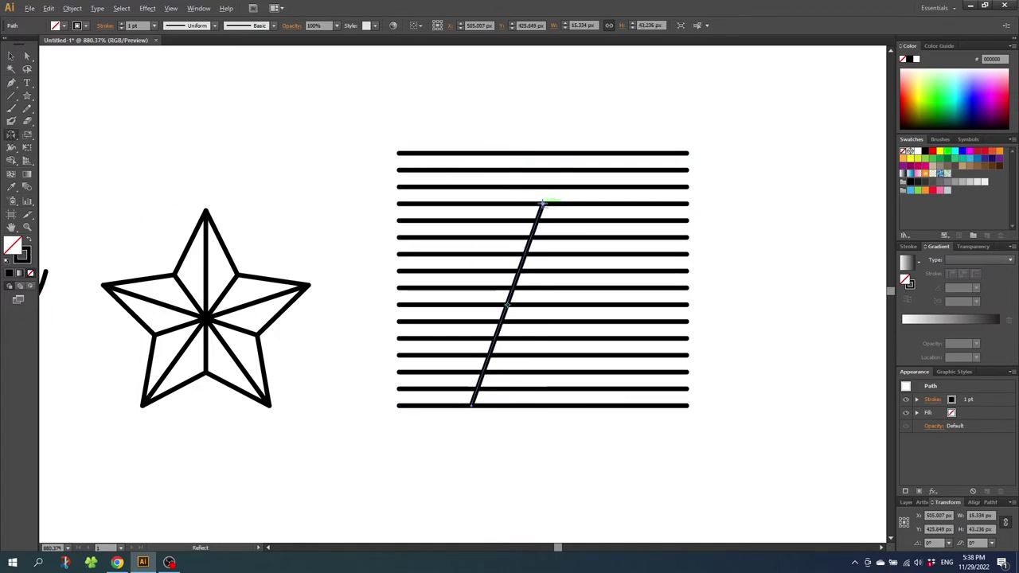
alt+click(543, 204)
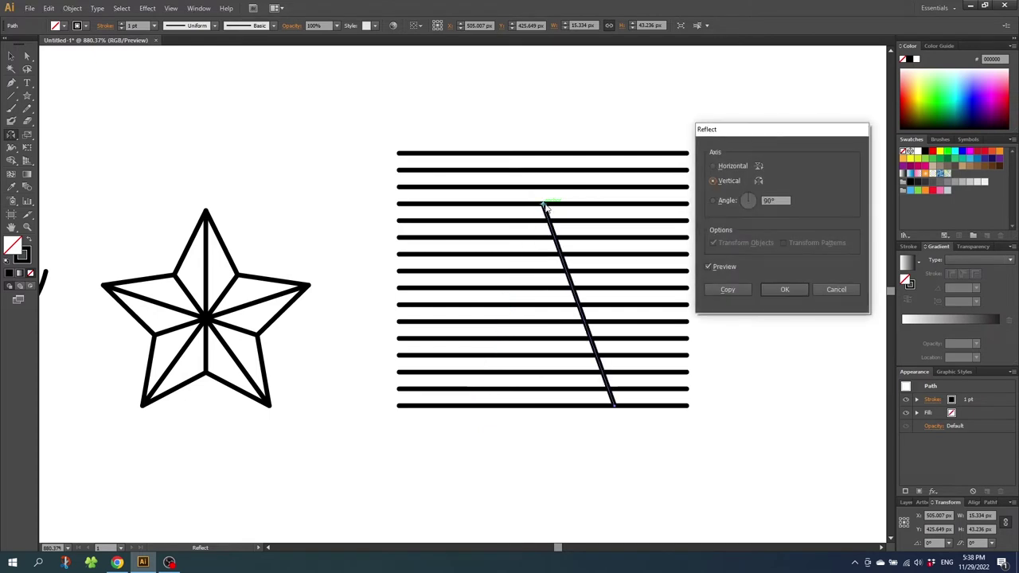
click(727, 290)
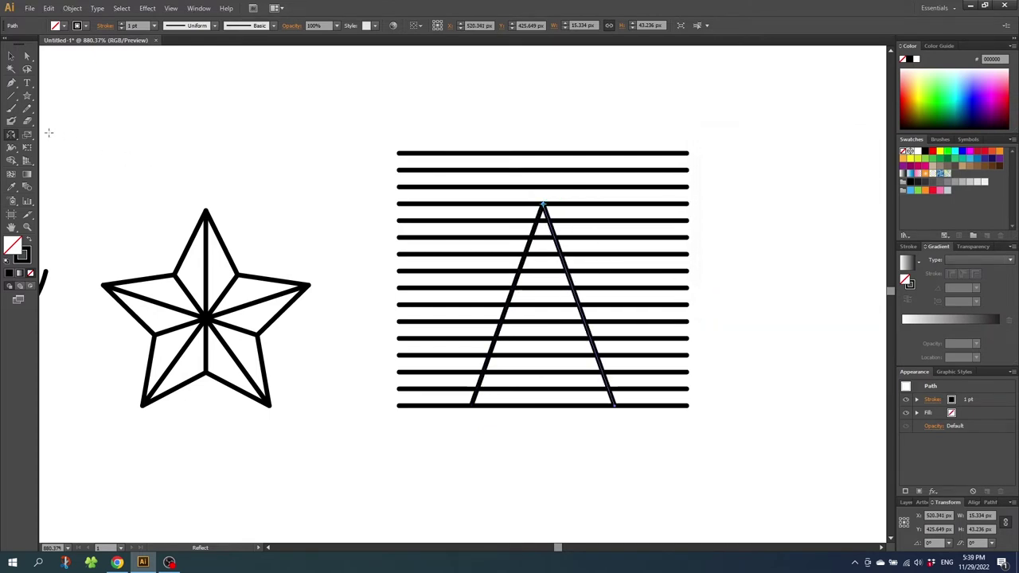
click(12, 99)
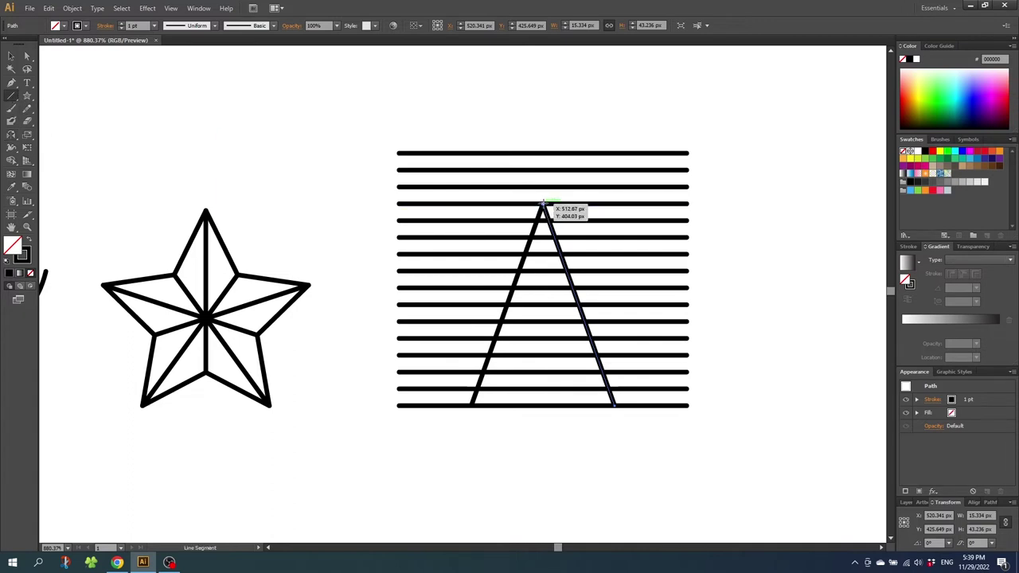
drag(542, 205, 543, 406)
- Trim away the horizontal line ends outside both slanted sides of the triangle with the Shape Builder tool
click(11, 56)
drag(414, 114, 696, 419)
click(12, 173)
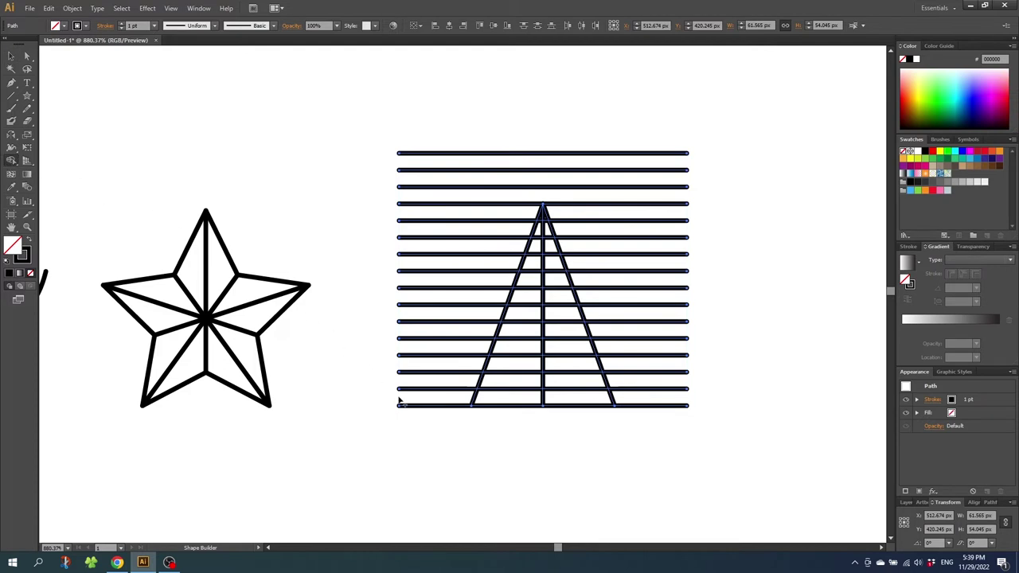
drag(452, 376, 458, 218)
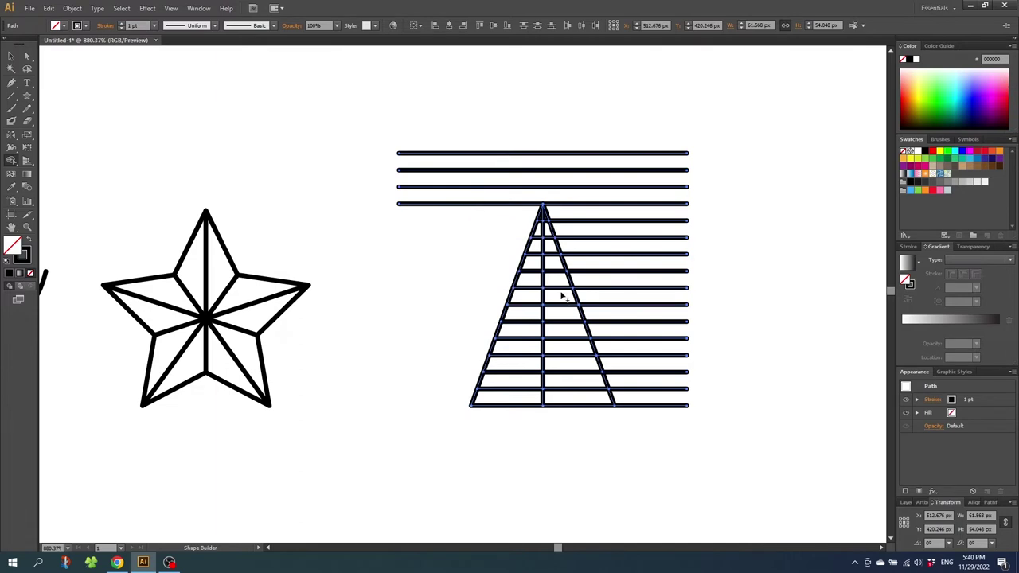
mouse_move(657, 434)
mouse_down()
mouse_move(632, 217)
mouse_move(624, 227)
mouse_up()
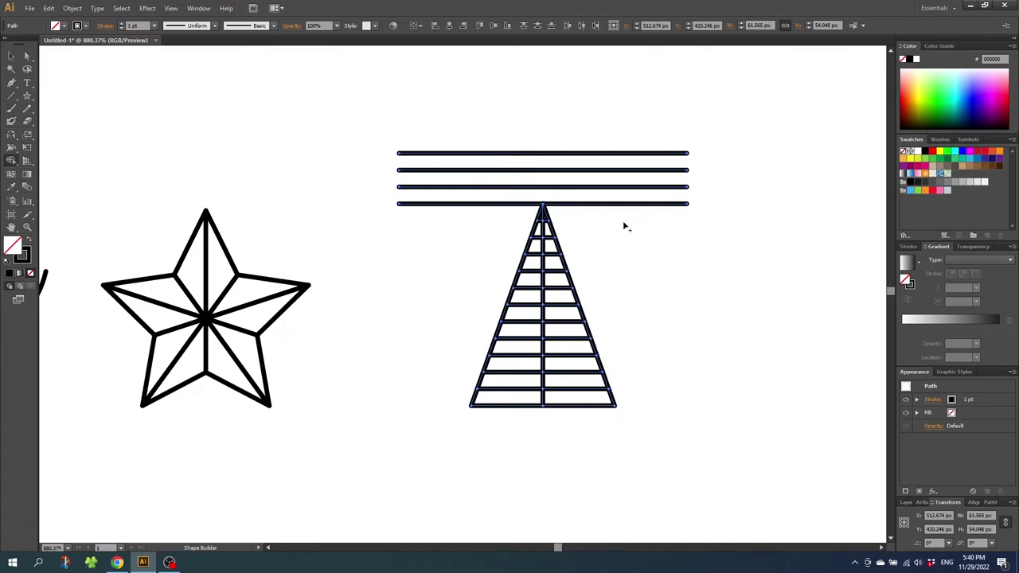
- Delete the four full-width lines above the triangle and its two slanted sides, keeping the branches and trunk
key(v)
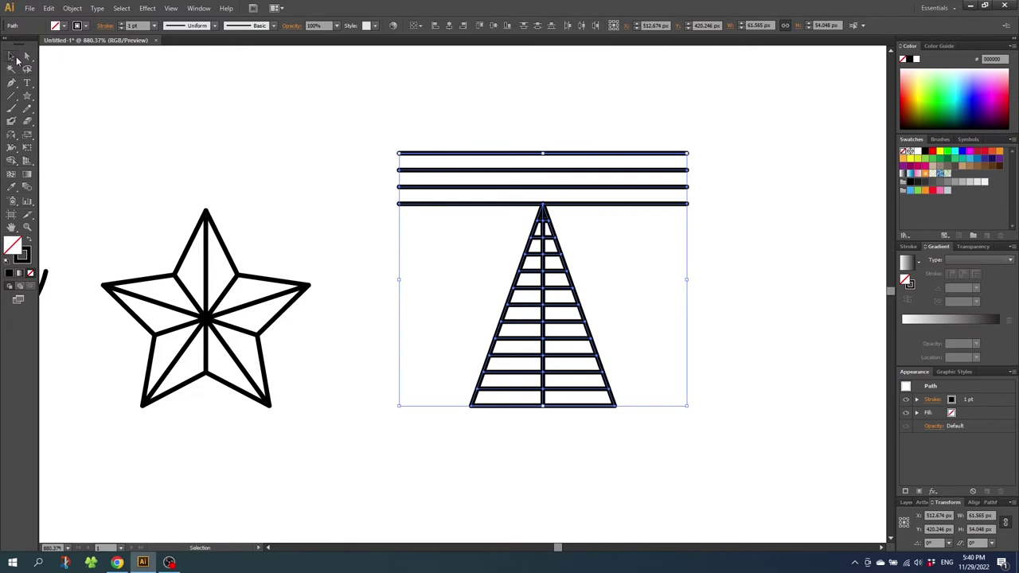
drag(415, 182, 444, 235)
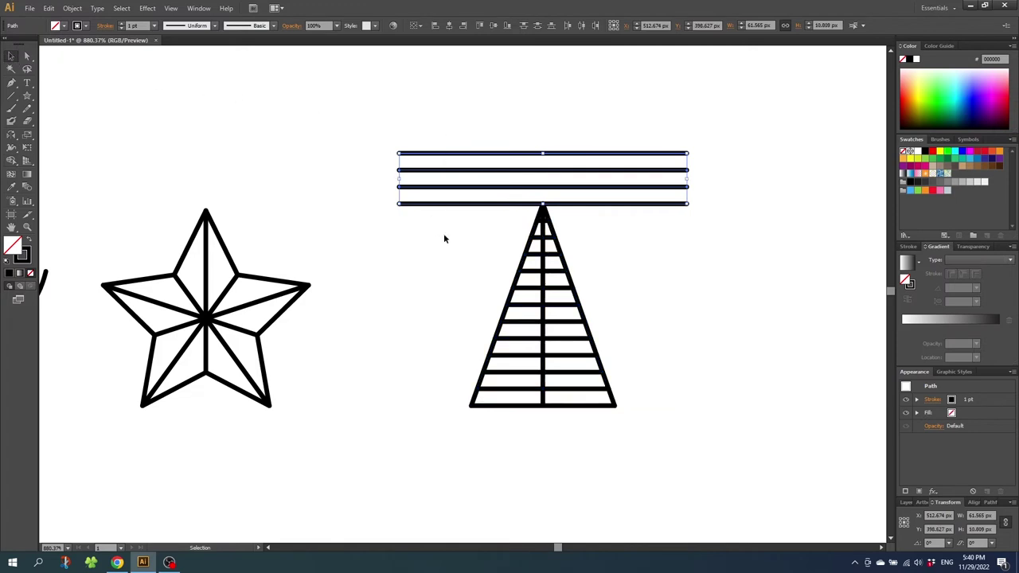
key(Delete)
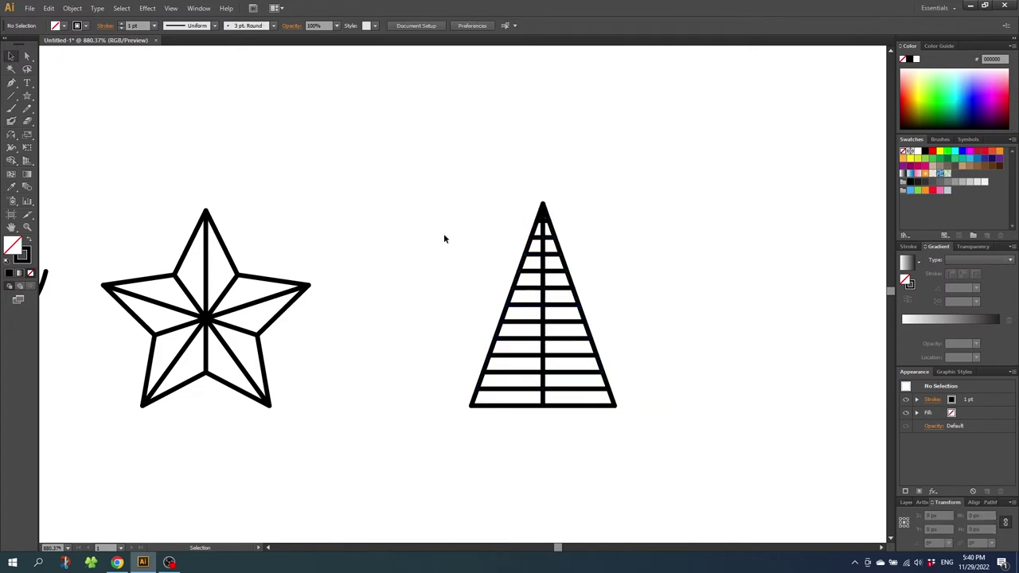
click(530, 243)
shift+click(559, 249)
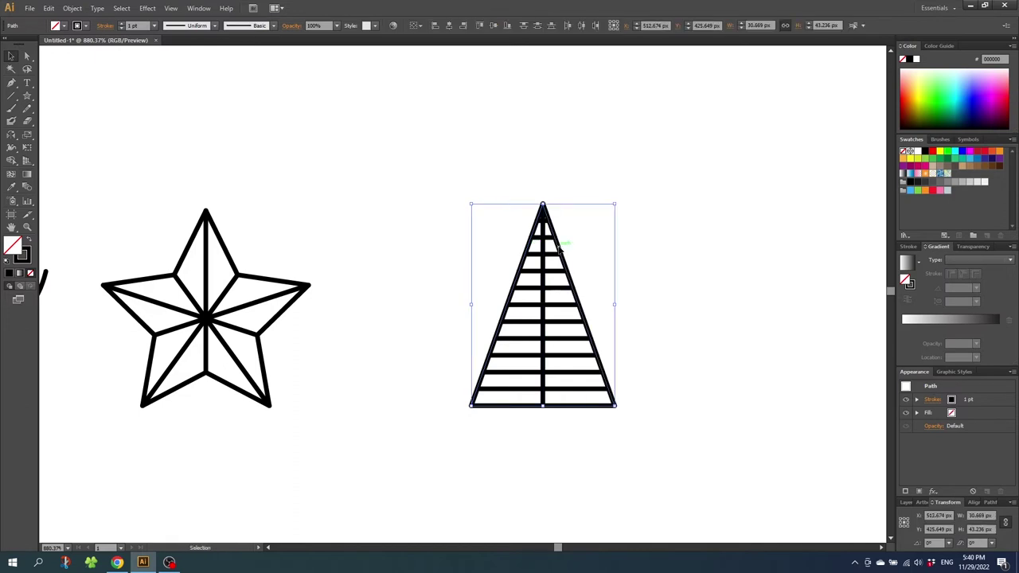
key(Delete)
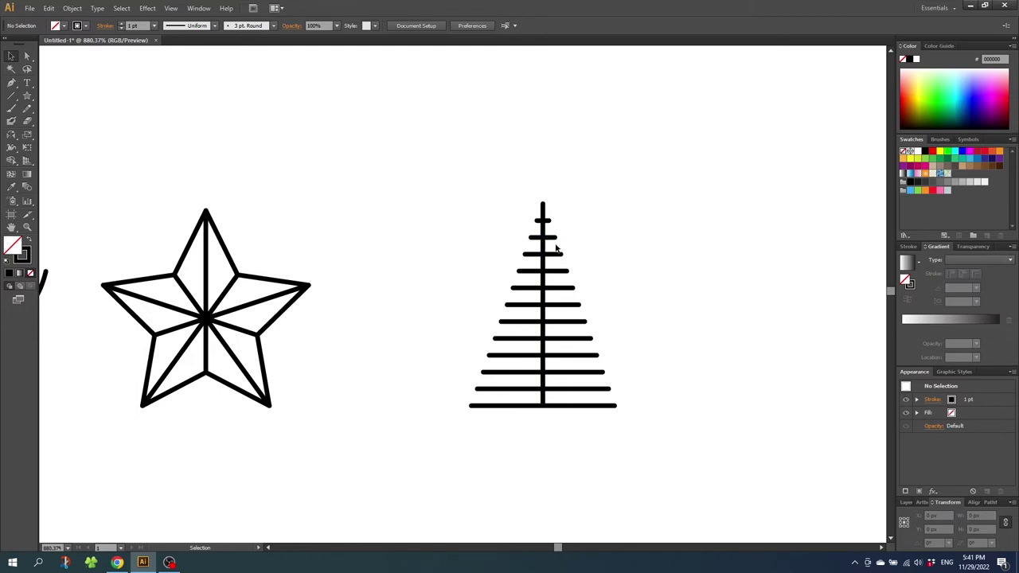
- Group all branches and the trunk of the tree and scale the group proportionally to about 32 by 45 px
drag(626, 180, 428, 460)
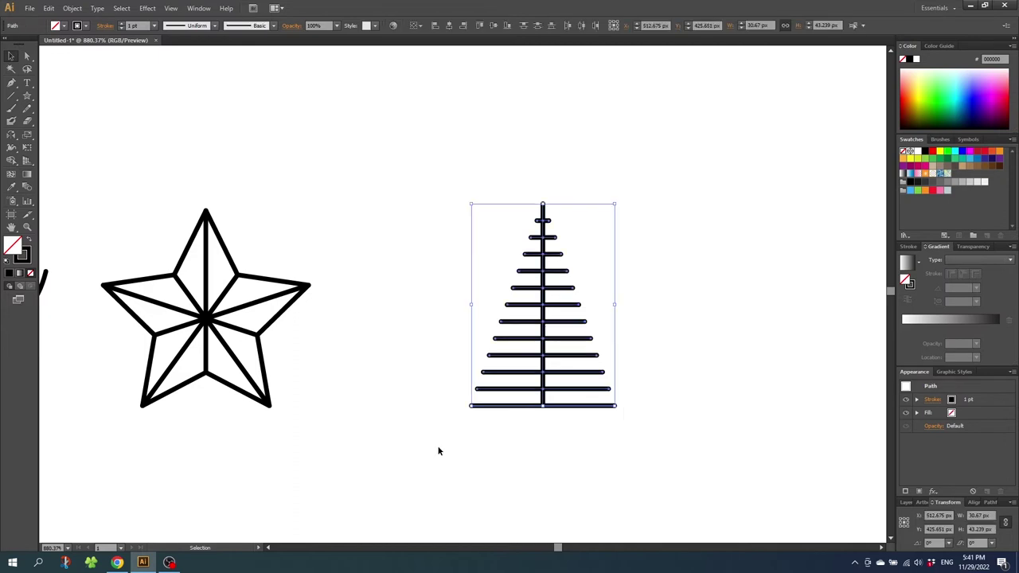
right_click(497, 369)
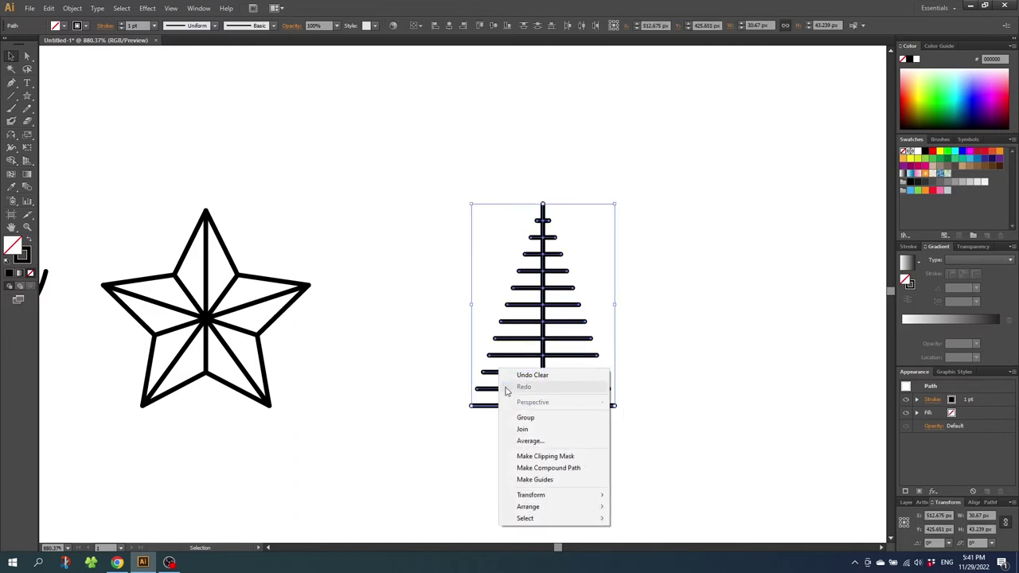
click(513, 418)
drag(470, 406, 462, 411)
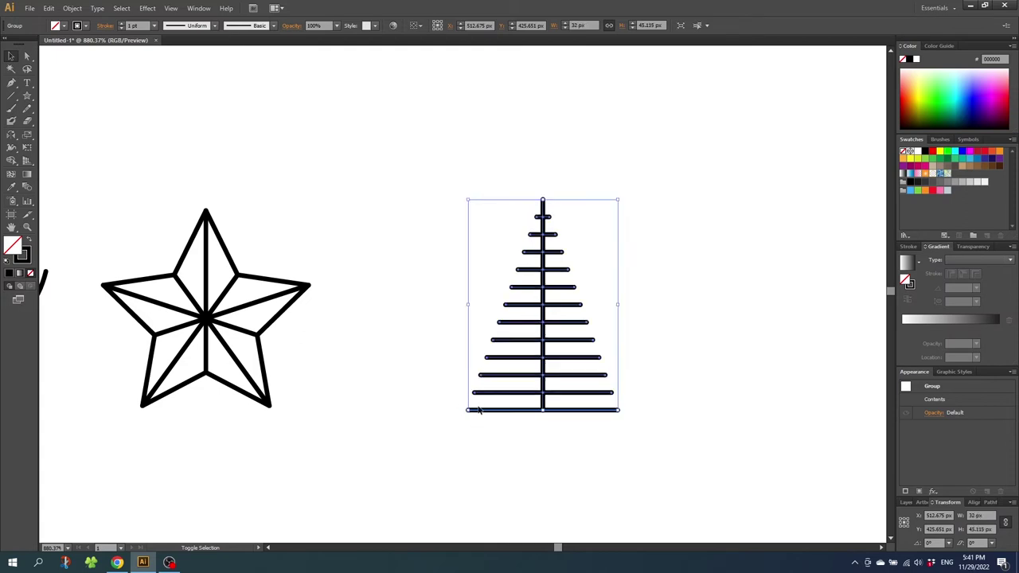
- Draw a circle about 6.6 px in diameter beside the tree and delete its bottom anchor point to leave an upper arch
key(space)
drag(712, 383, 376, 417)
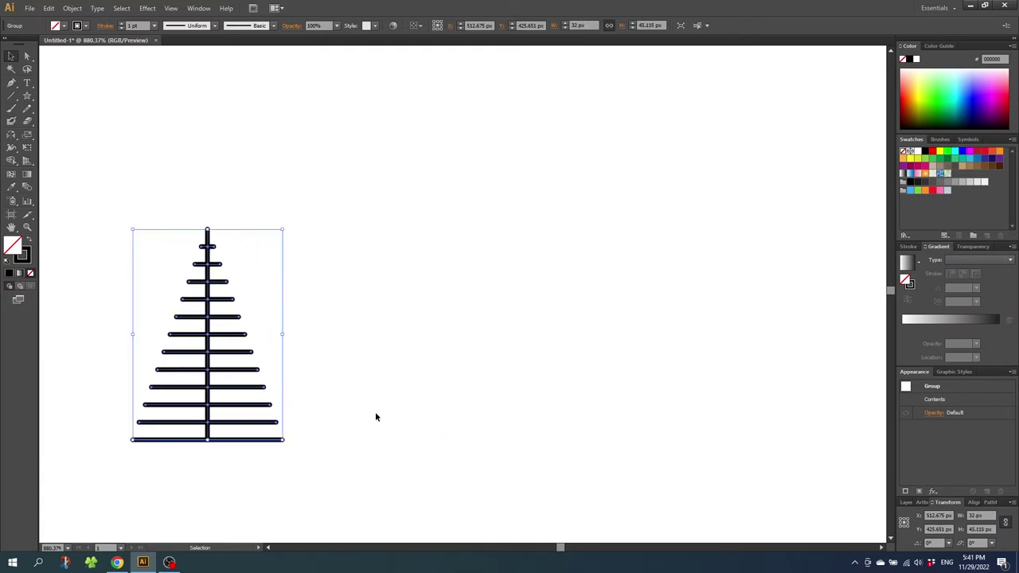
drag(26, 95, 64, 121)
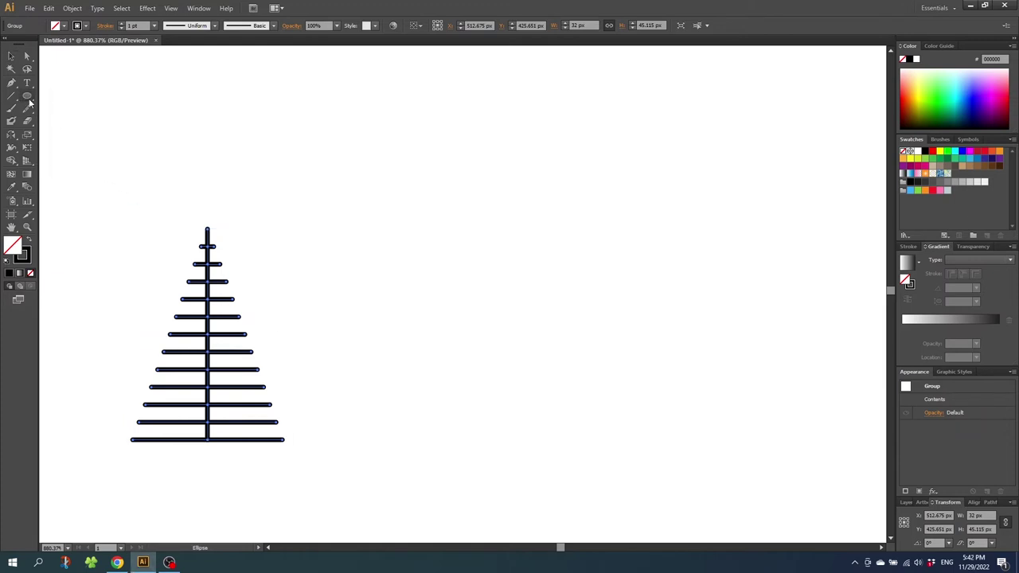
drag(439, 271, 466, 297)
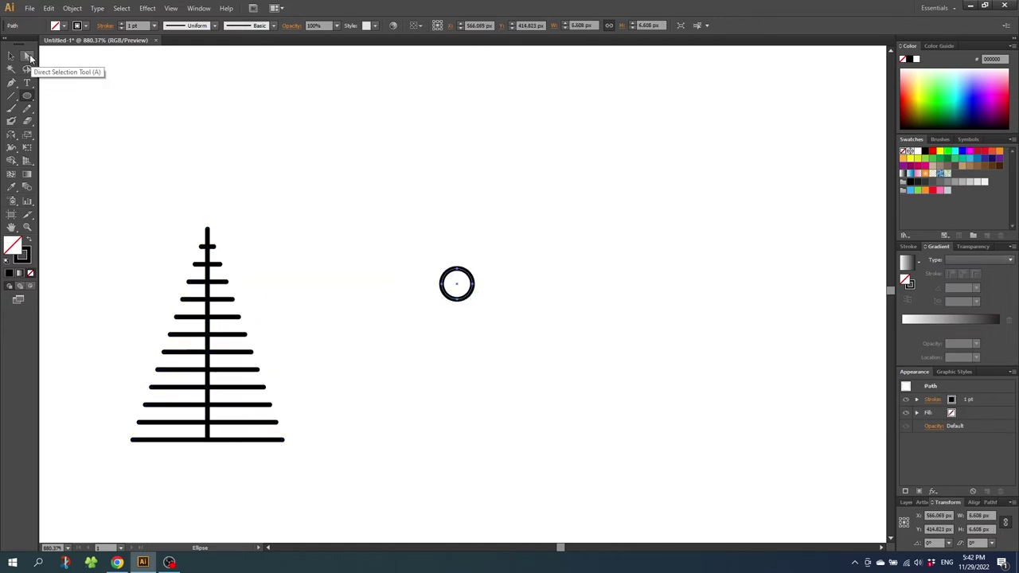
click(28, 57)
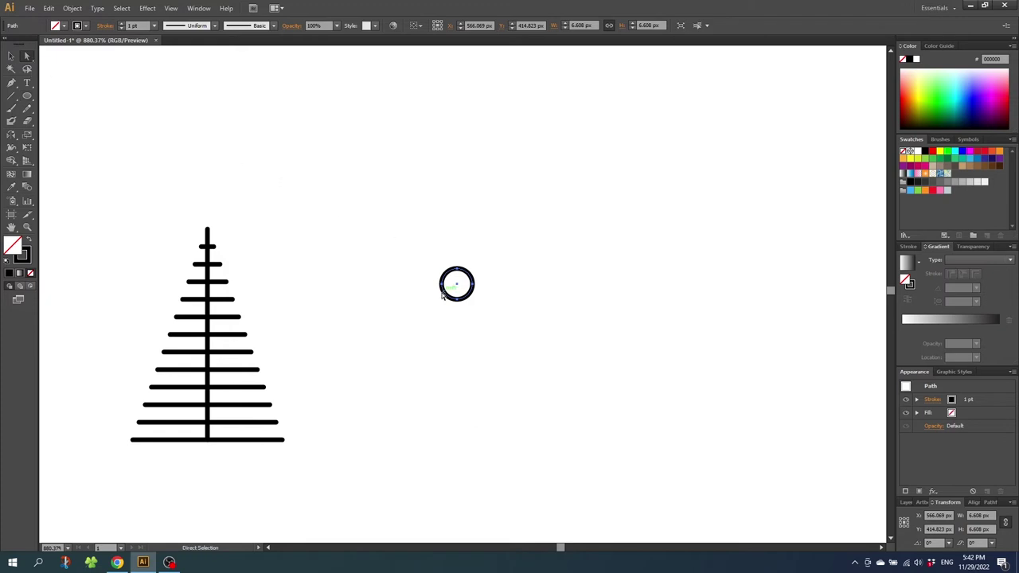
drag(432, 296, 476, 313)
key(Delete)
- Extend the arch's left end straight down with the Pen tool to form a cane path about 15.8 px tall
click(11, 82)
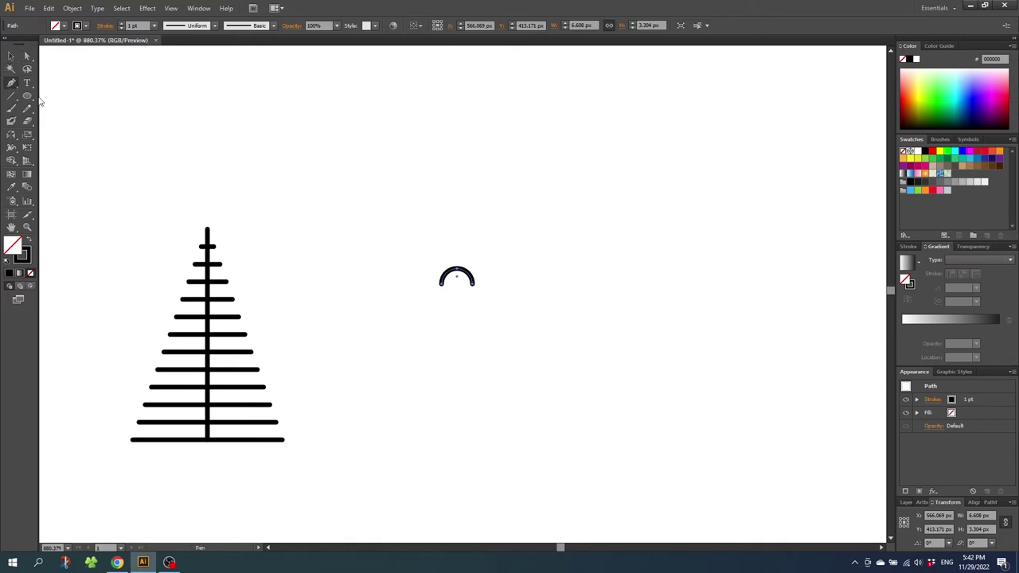
click(445, 288)
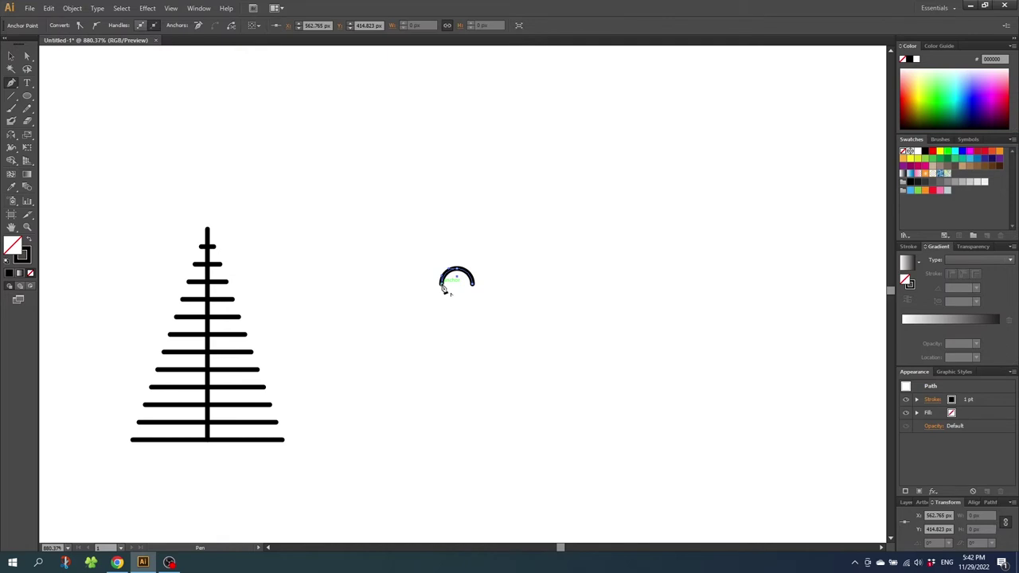
click(442, 344)
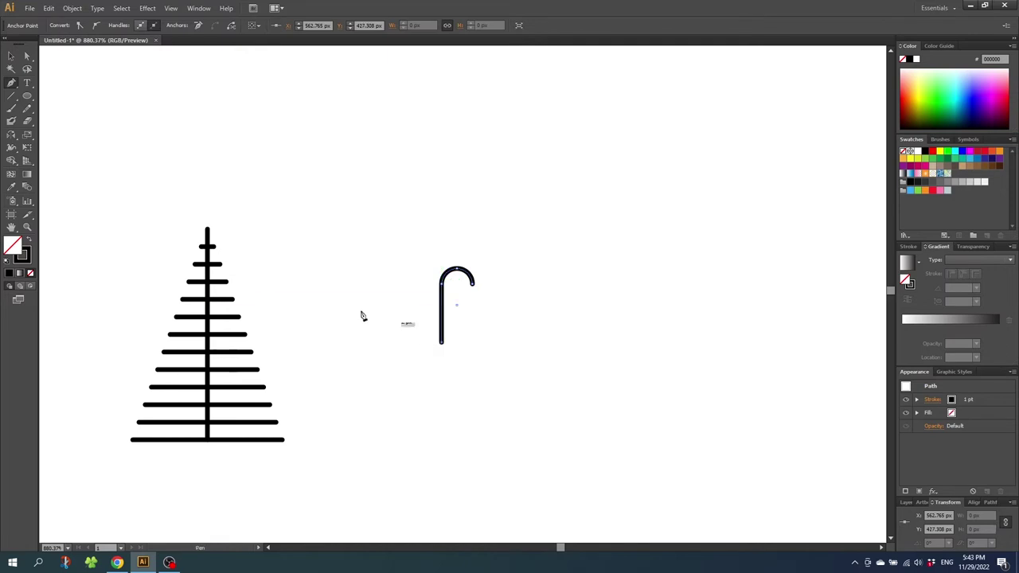
- Set the cane path's stroke weight to 2.5 pt
click(11, 55)
drag(395, 225, 541, 401)
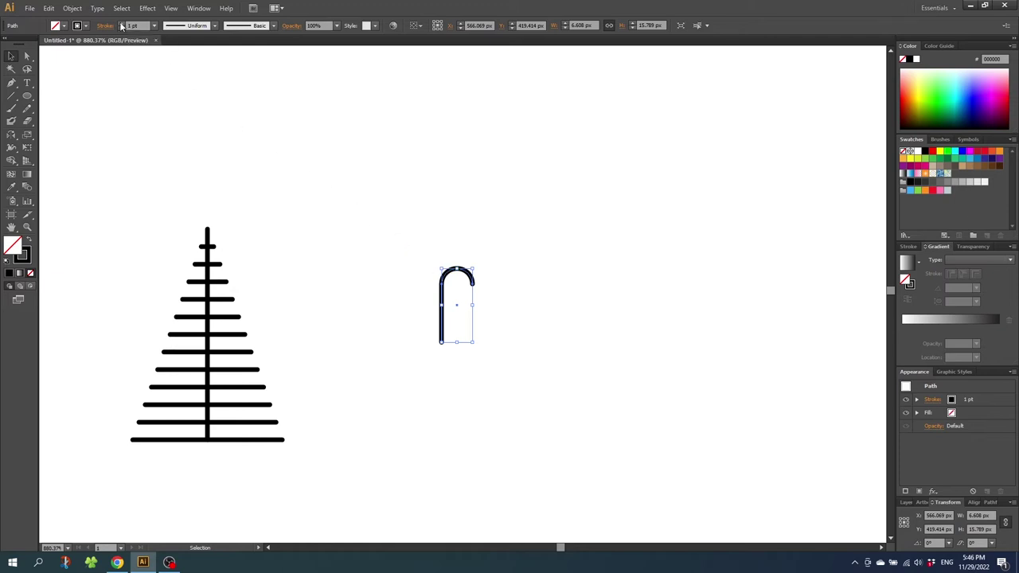
click(121, 23)
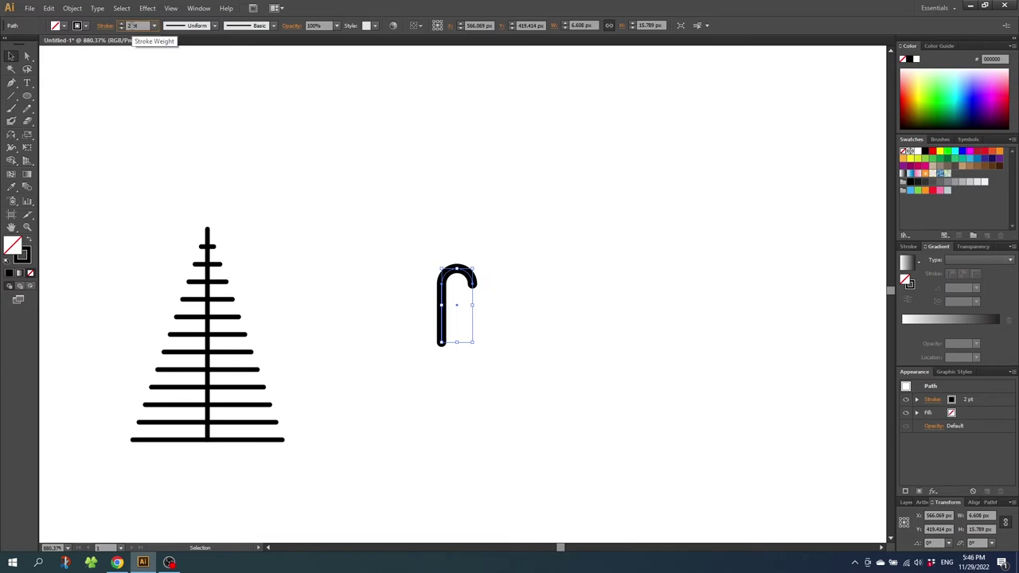
click(121, 23)
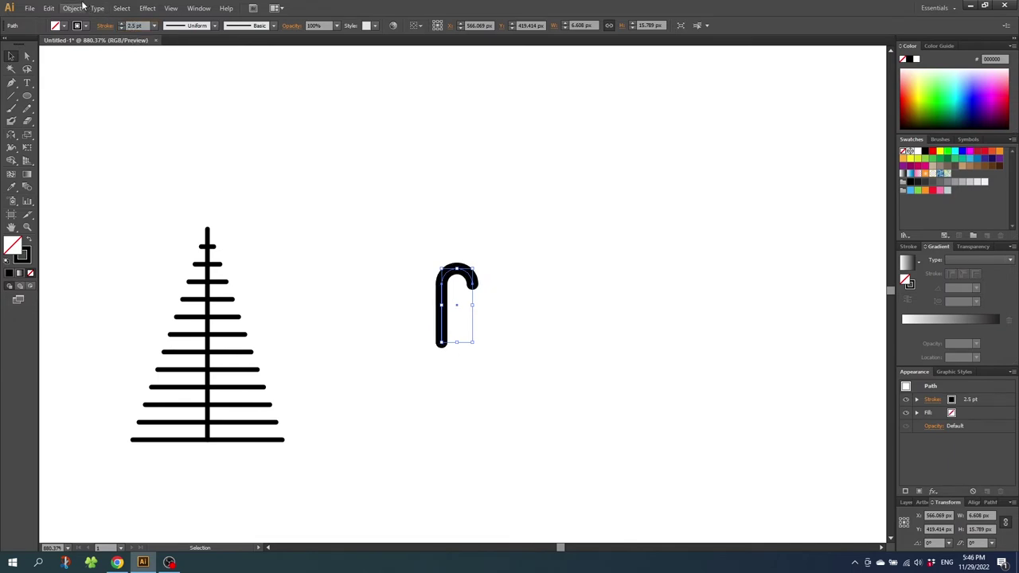
- Expand the cane's fill and stroke into a shape and swap its fill and stroke colours to turn it into an outline
click(81, 8)
click(92, 122)
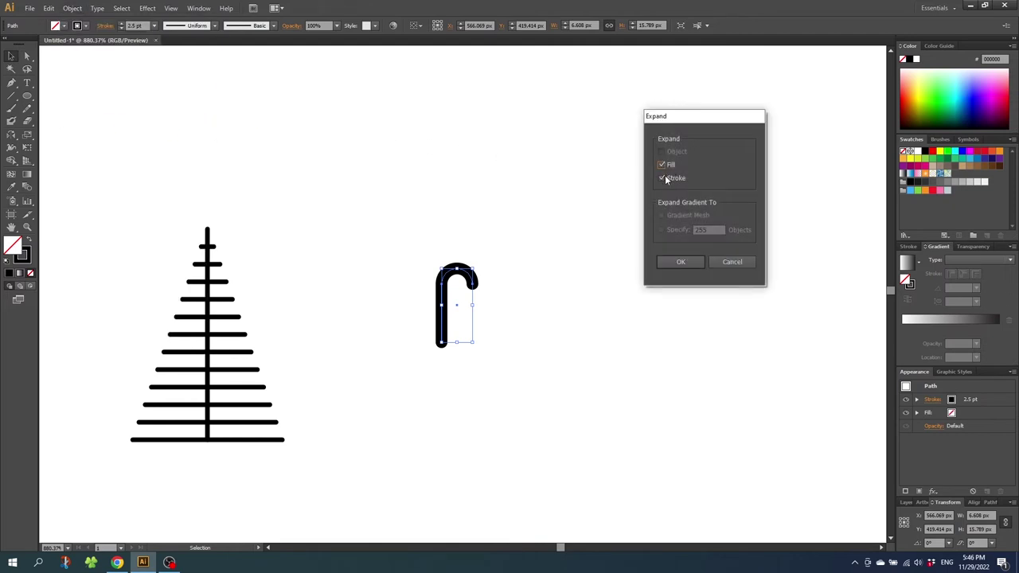
click(677, 263)
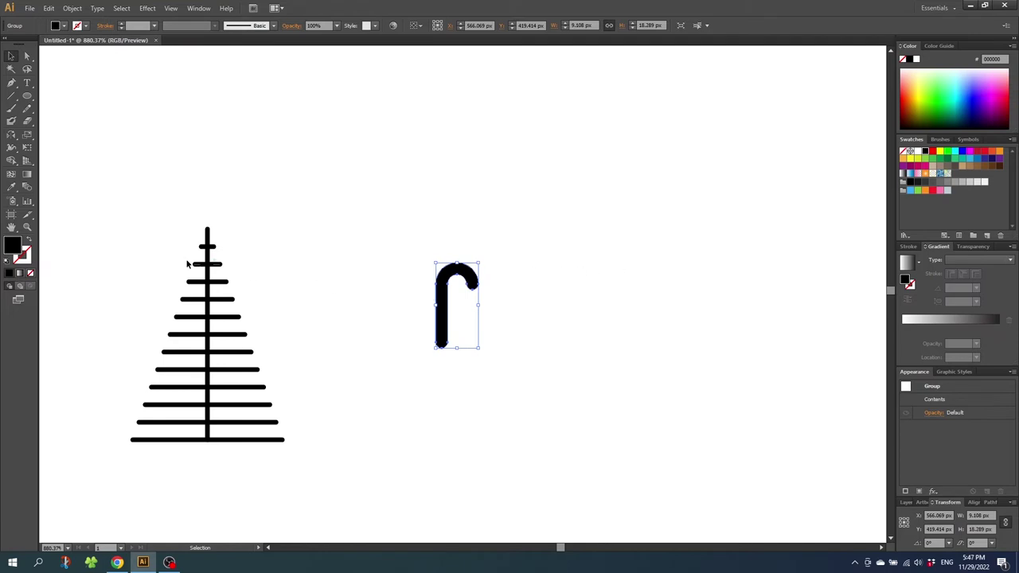
click(30, 240)
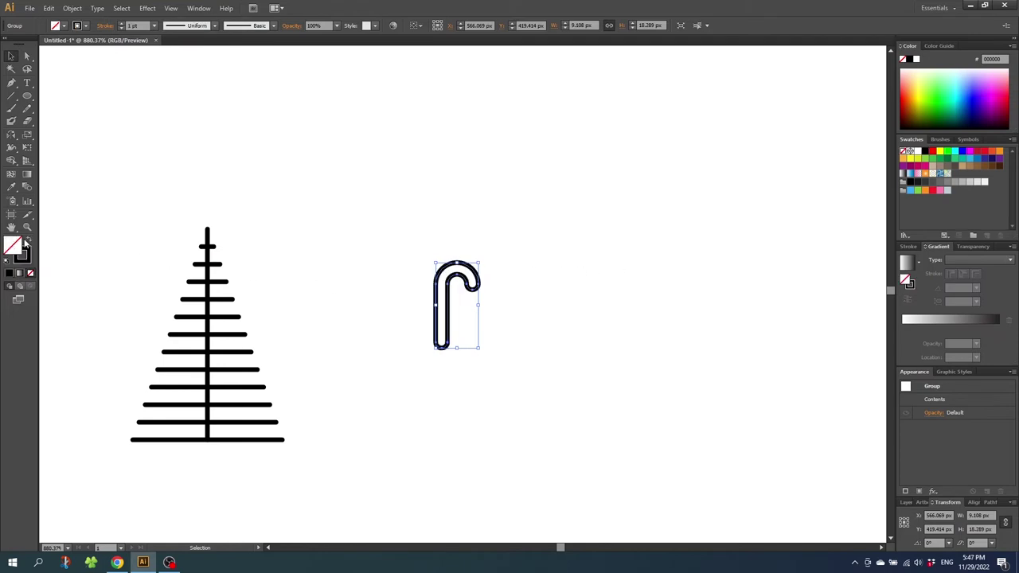
- Scale the cane outline up to about 22.5 px wide and 45 px tall, matching the tree's height
drag(472, 266, 471, 233)
drag(479, 316, 541, 442)
click(562, 380)
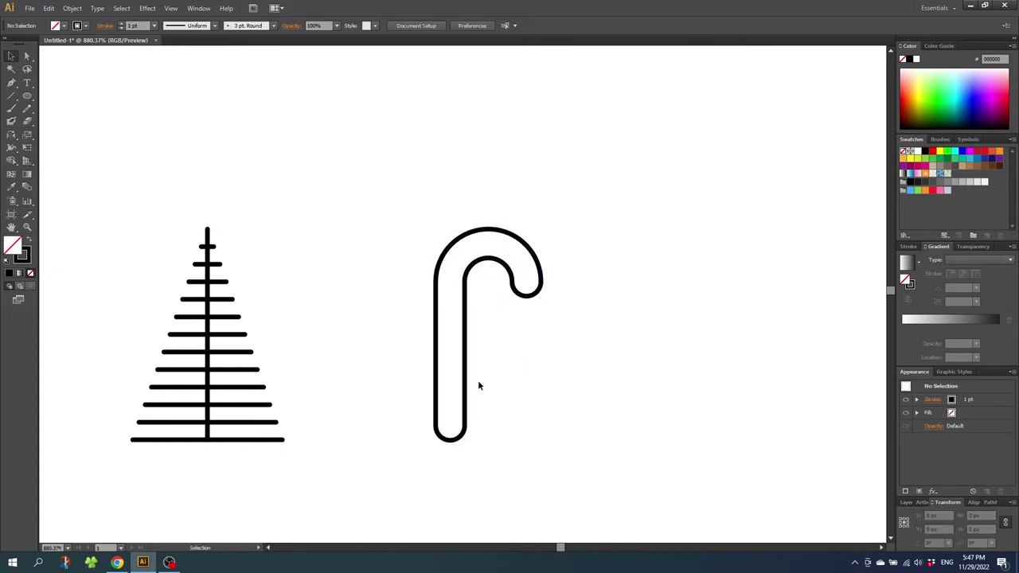
- Draw a 45° line about 19.4 px wide across the lower cane stem and duplicate it upward into four stripes about 9.2 px apart
click(11, 96)
drag(493, 441, 427, 333)
key(v)
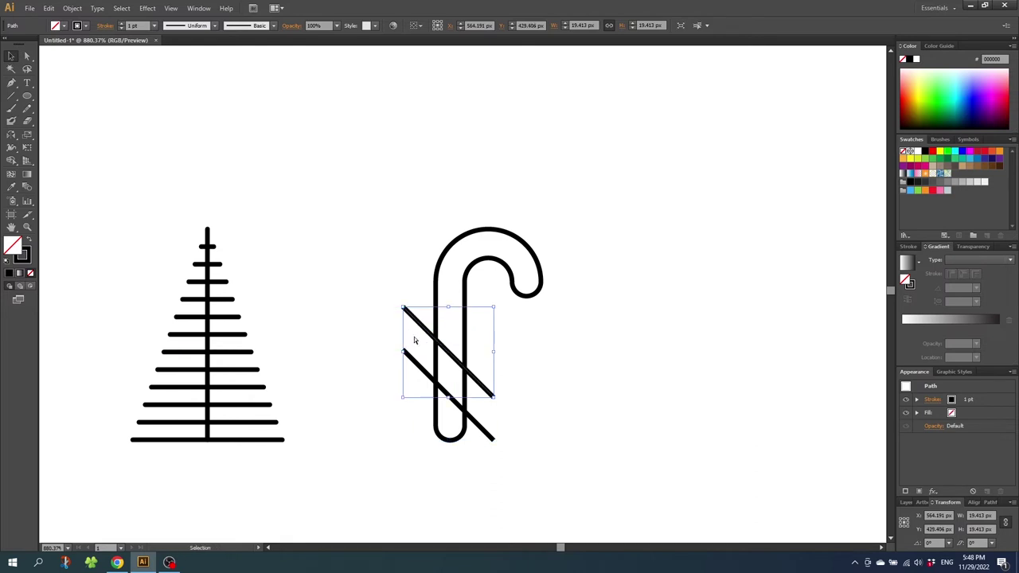
key(ctrl+d)
key(ctrl+d)
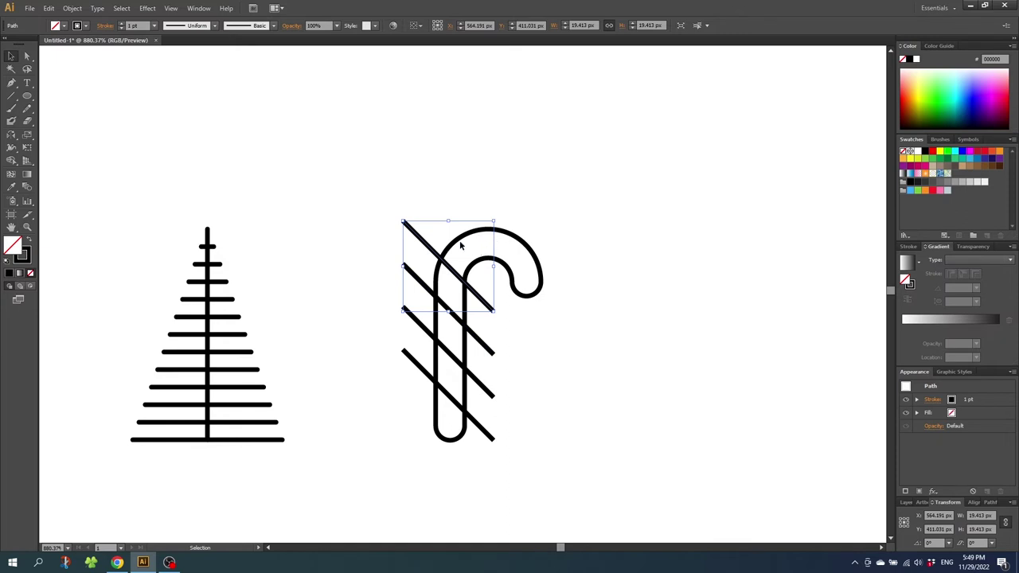
- Draw three straight lines fanning out across the cane's curved hook with the Line Segment tool
click(11, 96)
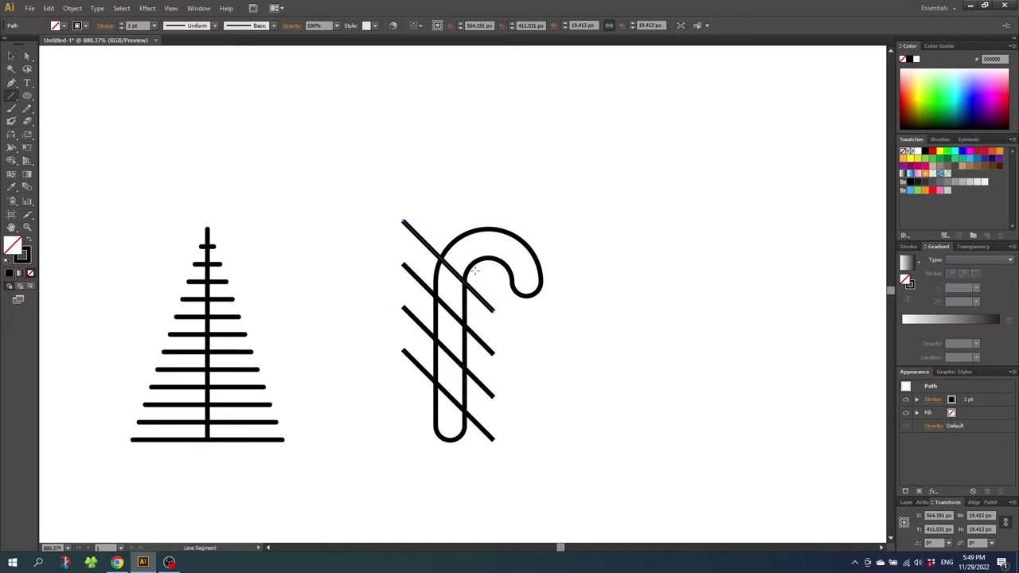
drag(459, 210, 489, 271)
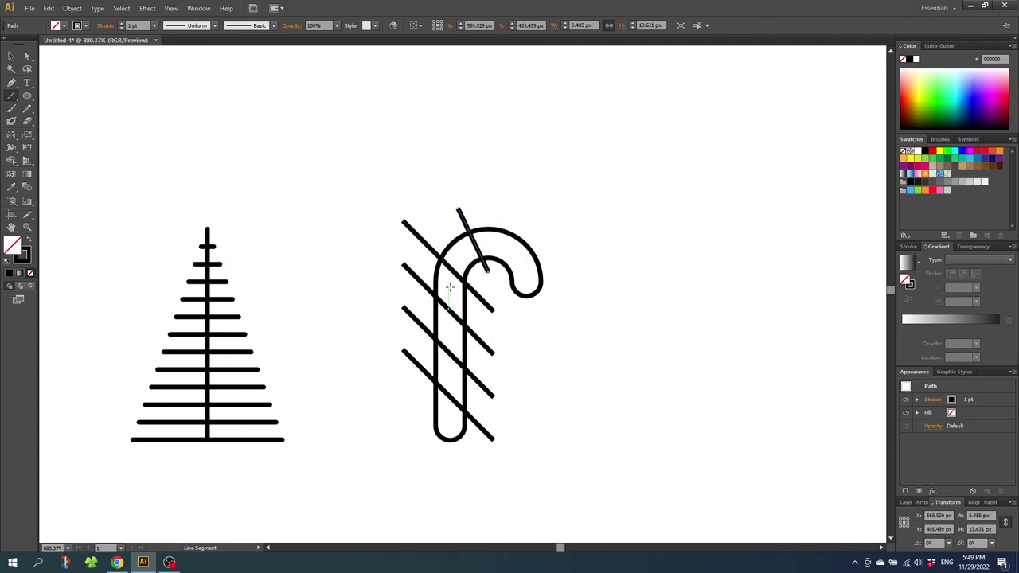
mouse_move(522, 219)
mouse_down()
mouse_move(503, 270)
mouse_move(580, 263)
mouse_up()
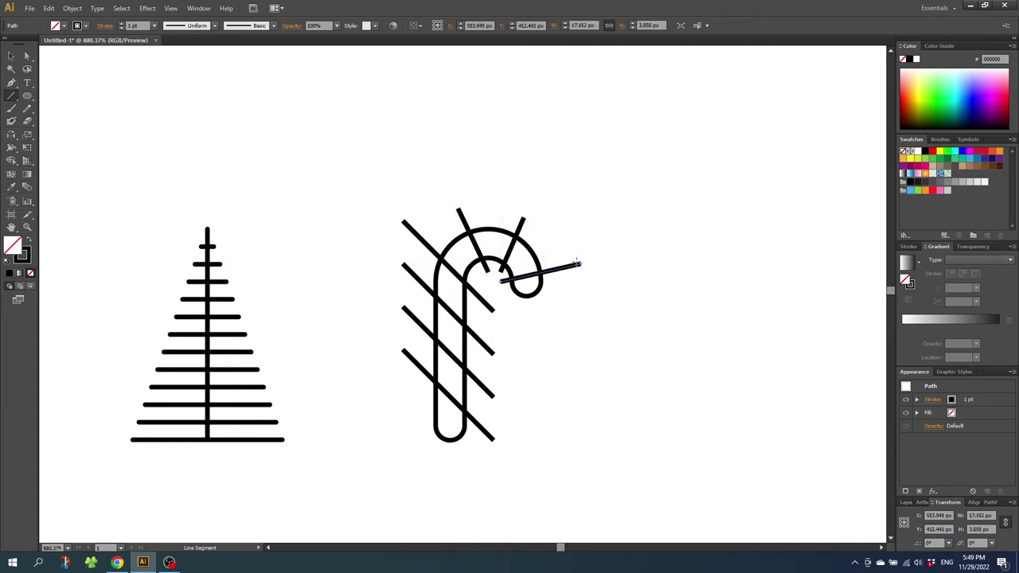
- Trim away all stripe ends extending outside the cane outline with the Shape Builder tool
click(11, 55)
drag(367, 173, 658, 461)
click(11, 160)
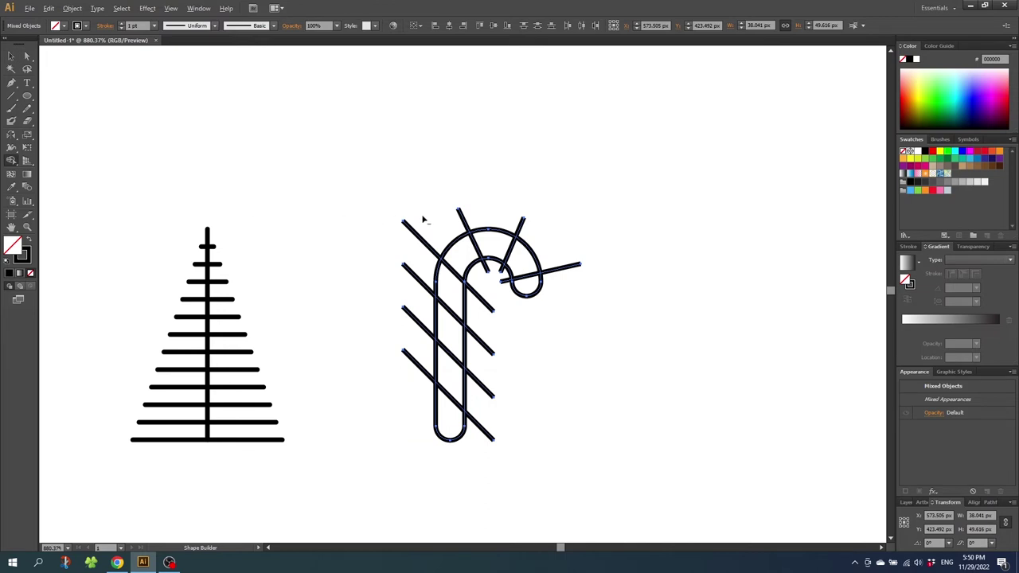
drag(416, 205, 415, 374)
drag(481, 295, 480, 426)
mouse_move(487, 264)
mouse_down()
mouse_move(502, 271)
mouse_move(463, 220)
mouse_up()
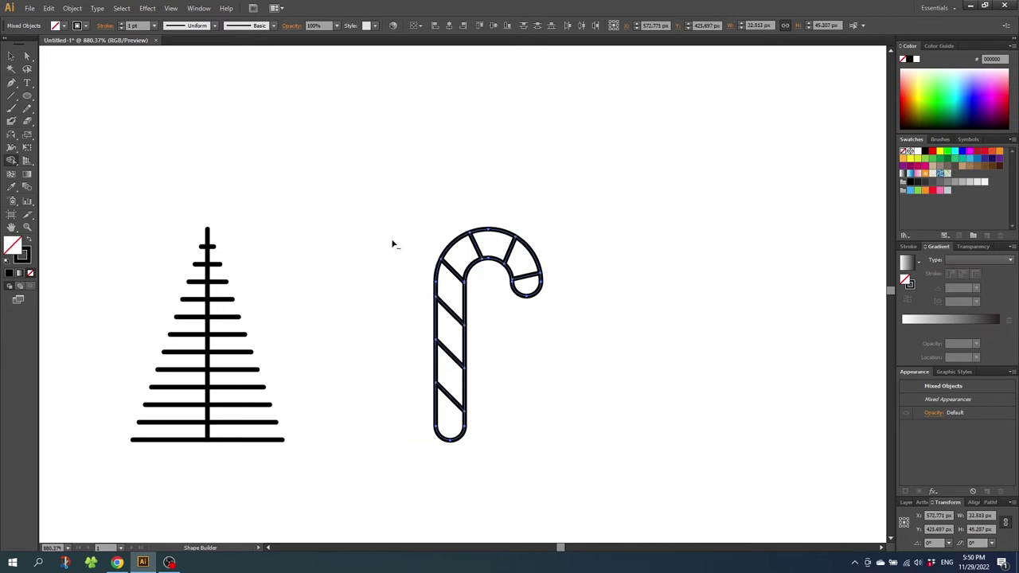
- Group the cane outline and its stripes into one candy cane object
click(11, 56)
drag(379, 201, 628, 491)
right_click(466, 344)
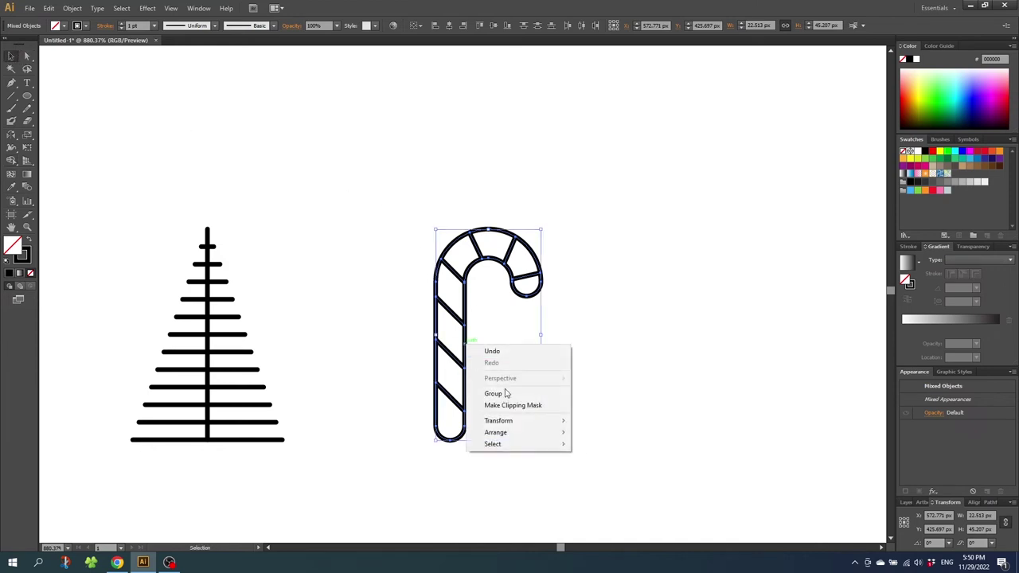
click(504, 394)
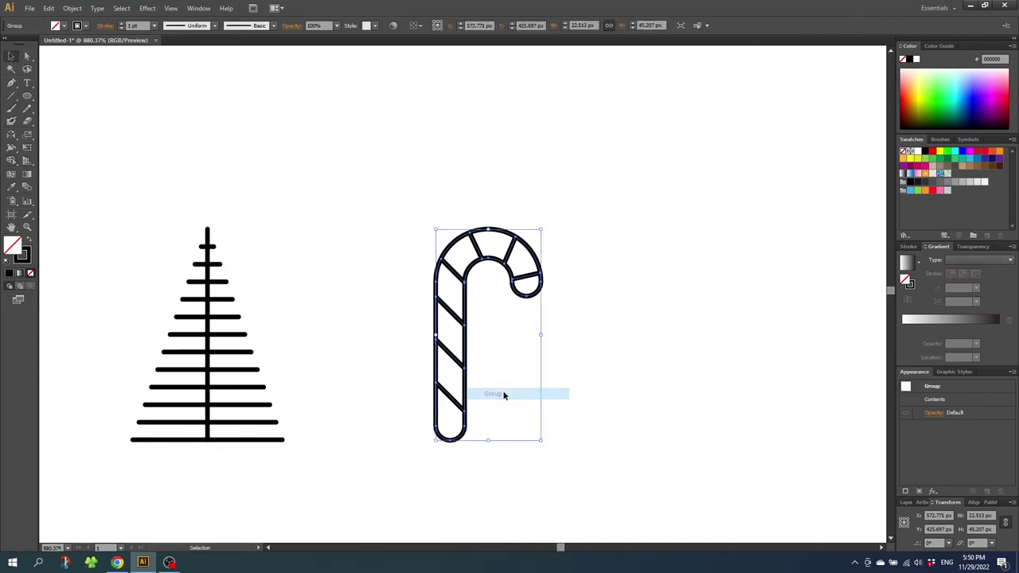
click(560, 380)
- Draw a circle about 45 px in diameter beside the candy cane and a rectangle about 15.2 by 6.3 px centred on its topmost point
key(space)
drag(674, 371, 460, 363)
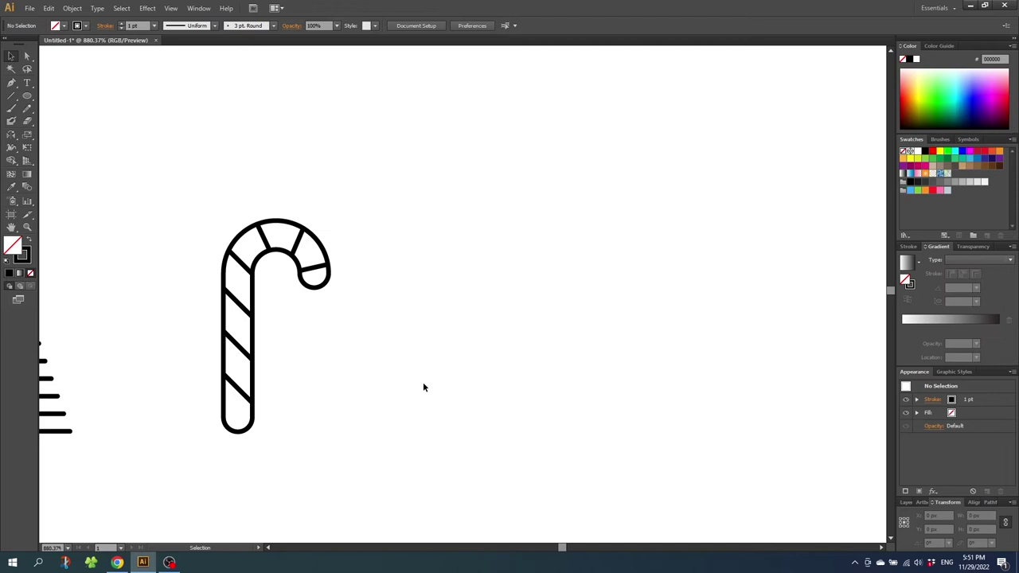
click(26, 96)
drag(456, 223, 667, 433)
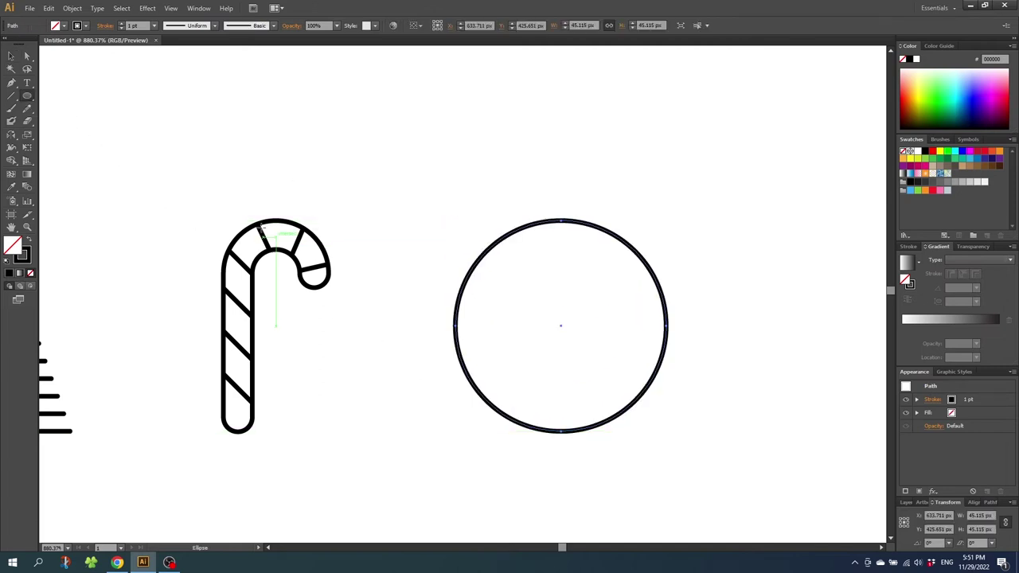
drag(30, 97, 68, 93)
drag(562, 220, 605, 205)
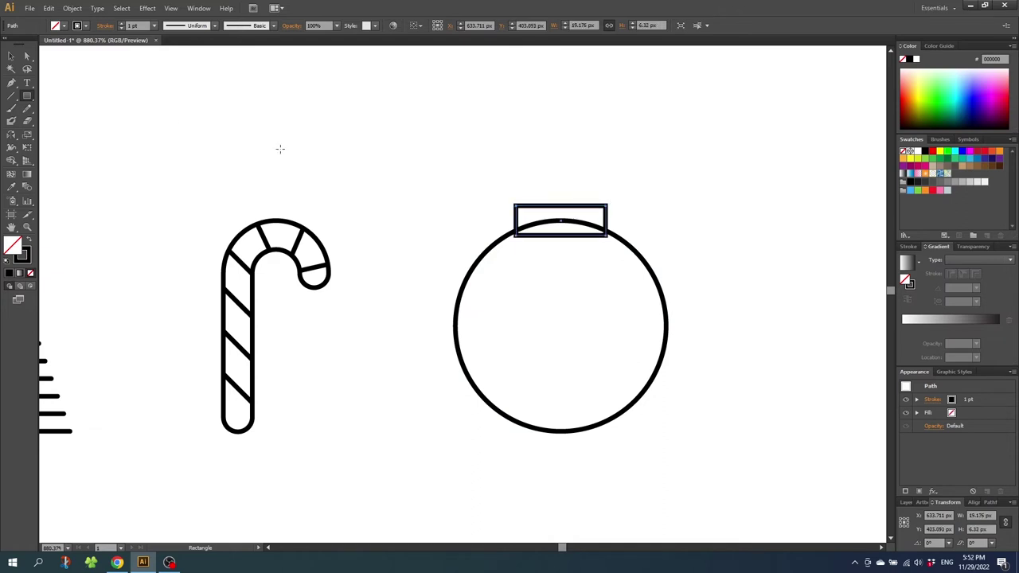
- Merge the rectangle's overlapping area into the circle with the Shape Builder tool, leaving a cap above the ball
click(11, 55)
drag(567, 295, 596, 326)
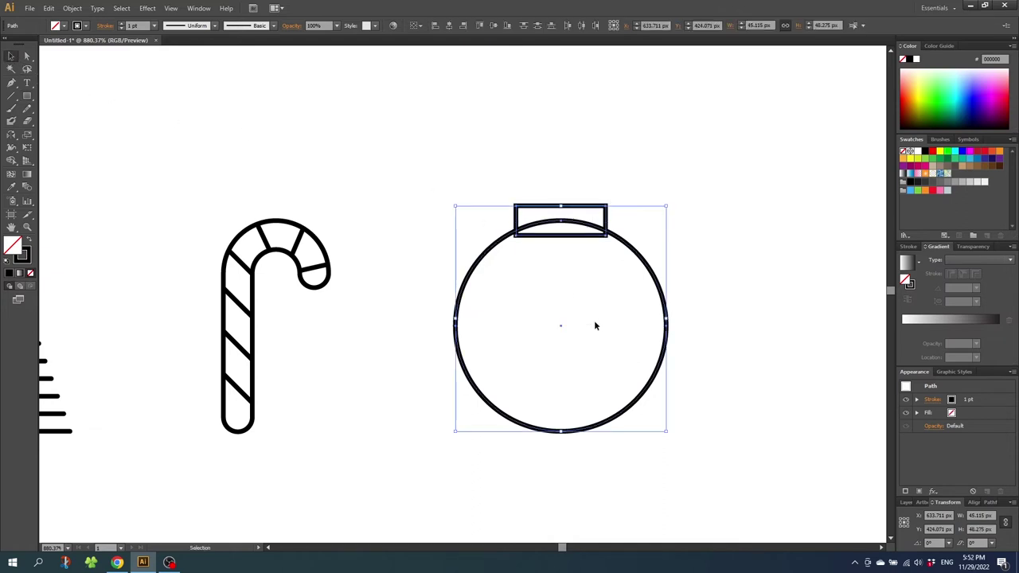
click(11, 160)
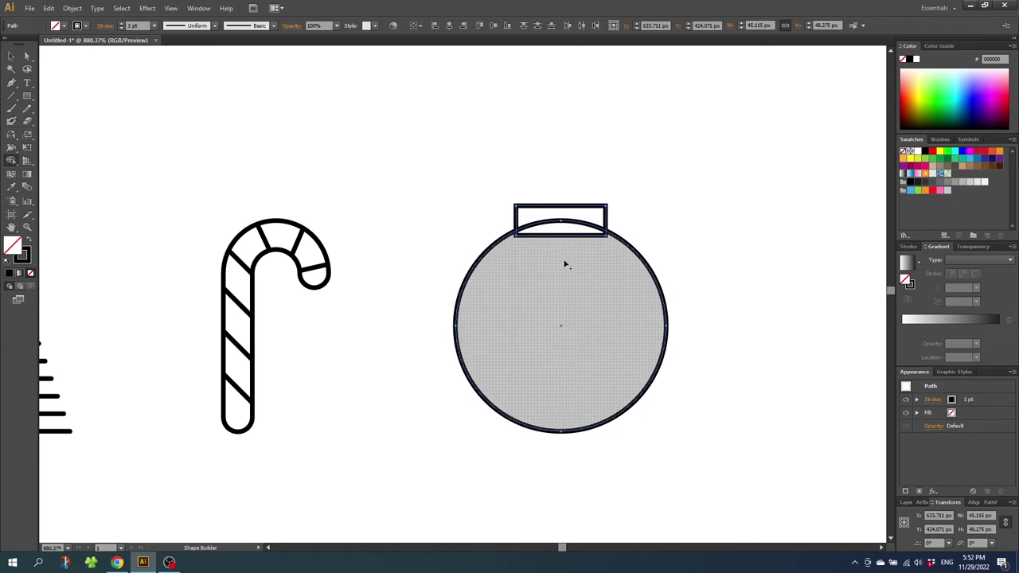
drag(569, 265, 571, 236)
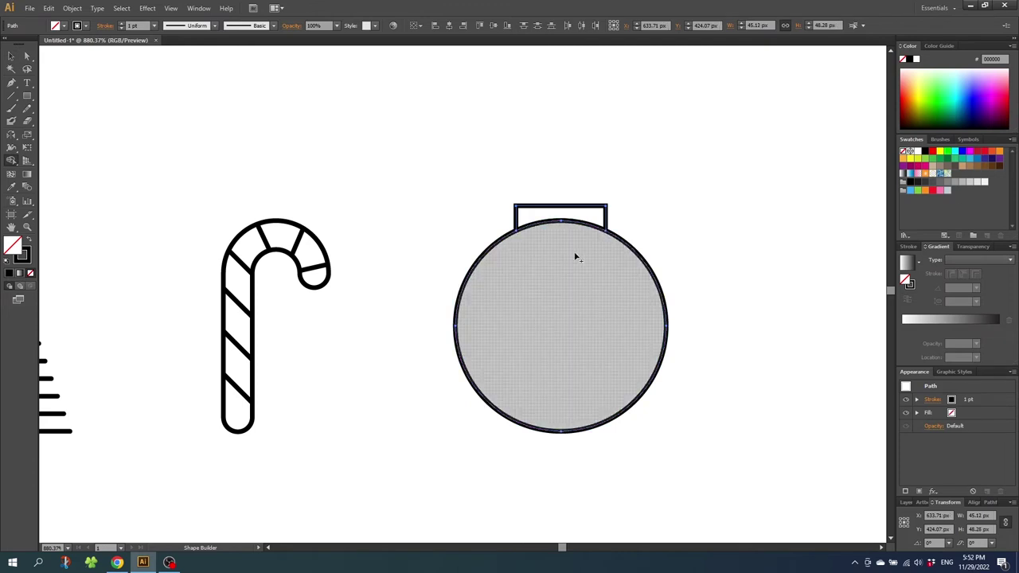
- Draw a vertical hanging line about 14.7 px long upward from the midpoint of the cap's top edge
click(11, 96)
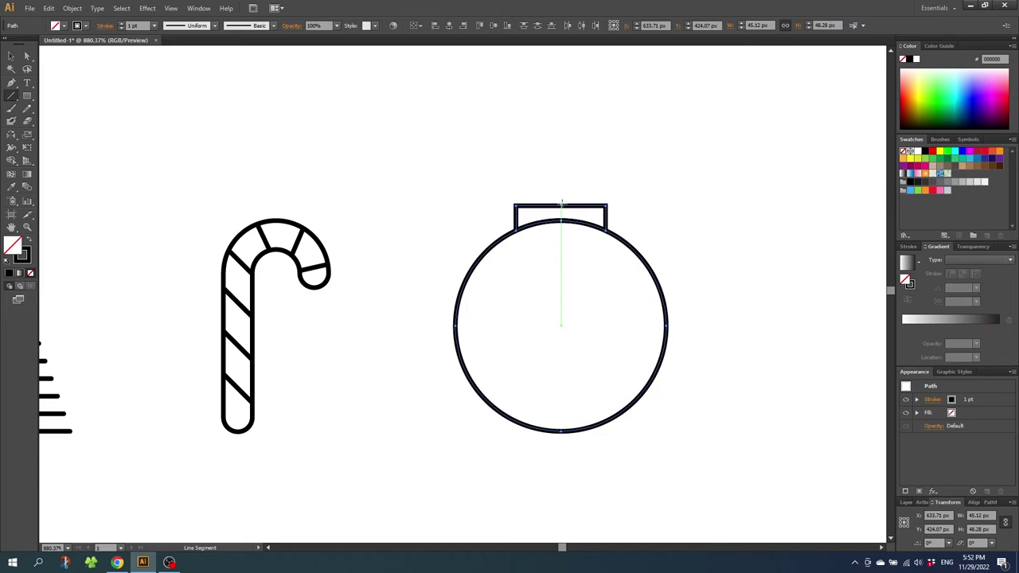
drag(561, 206, 560, 138)
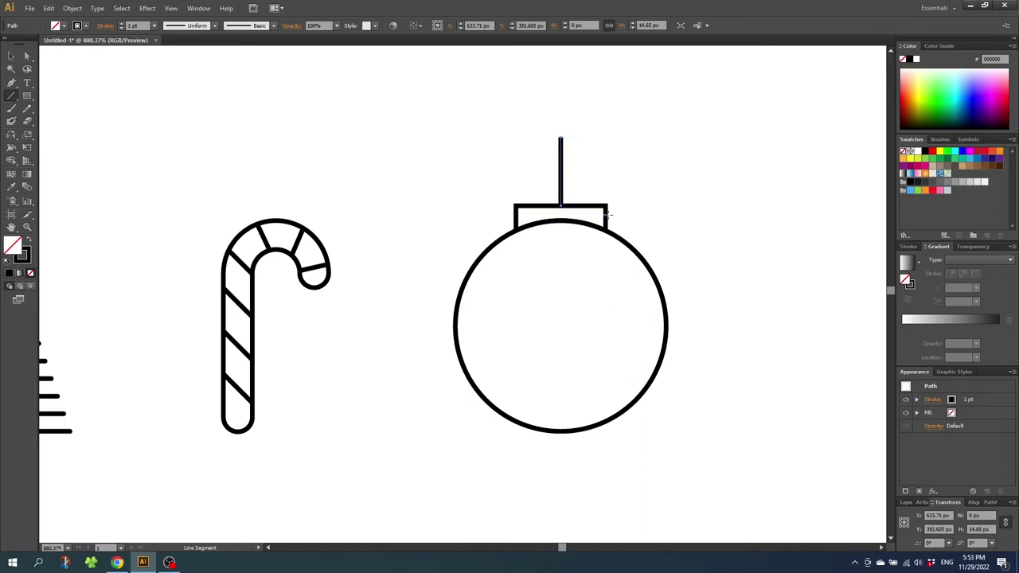
- Give the whole ball ornament, including its cap and hanging line, round stroke caps and round corner joins
click(11, 55)
drag(423, 145, 712, 366)
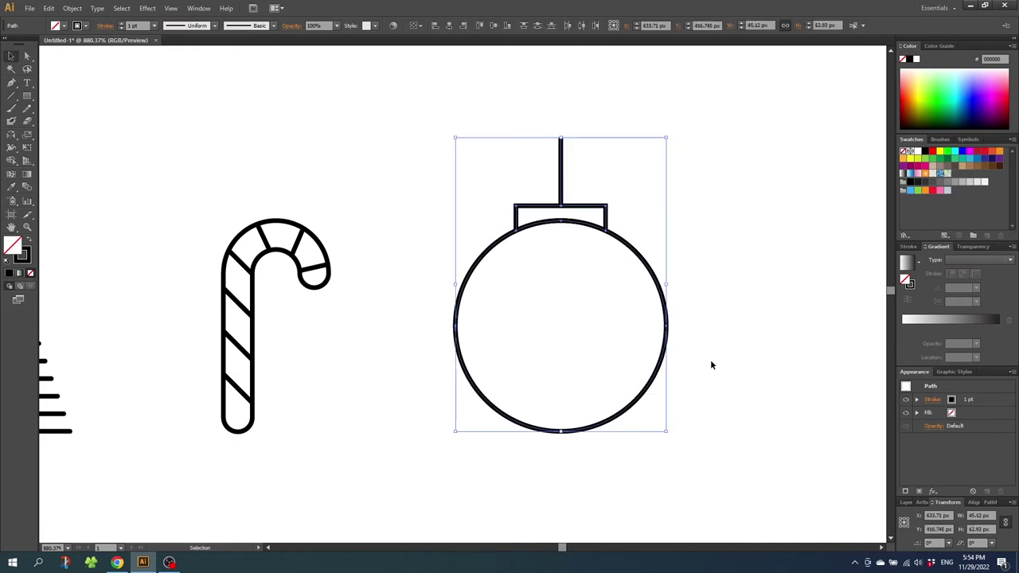
click(106, 26)
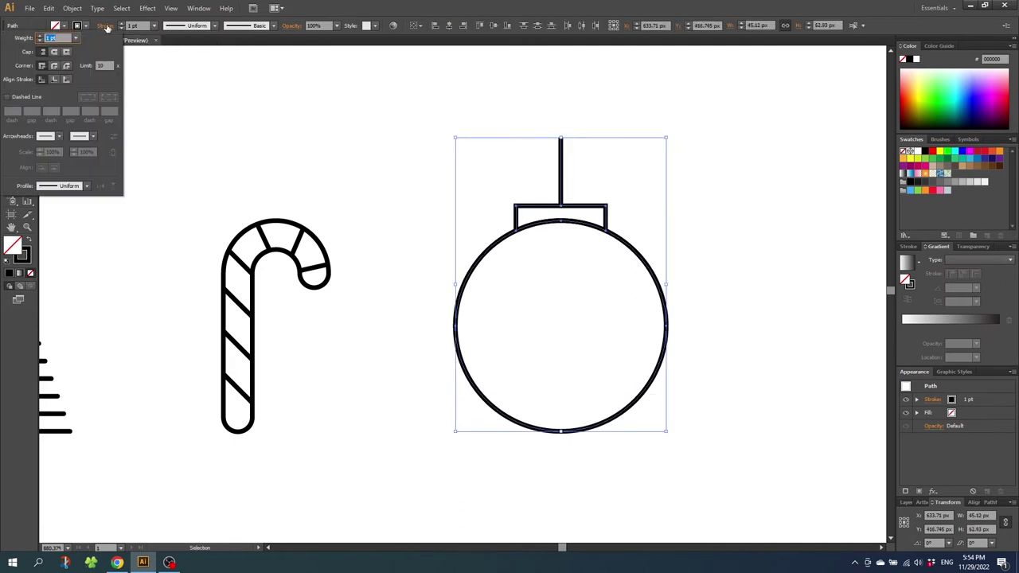
click(54, 66)
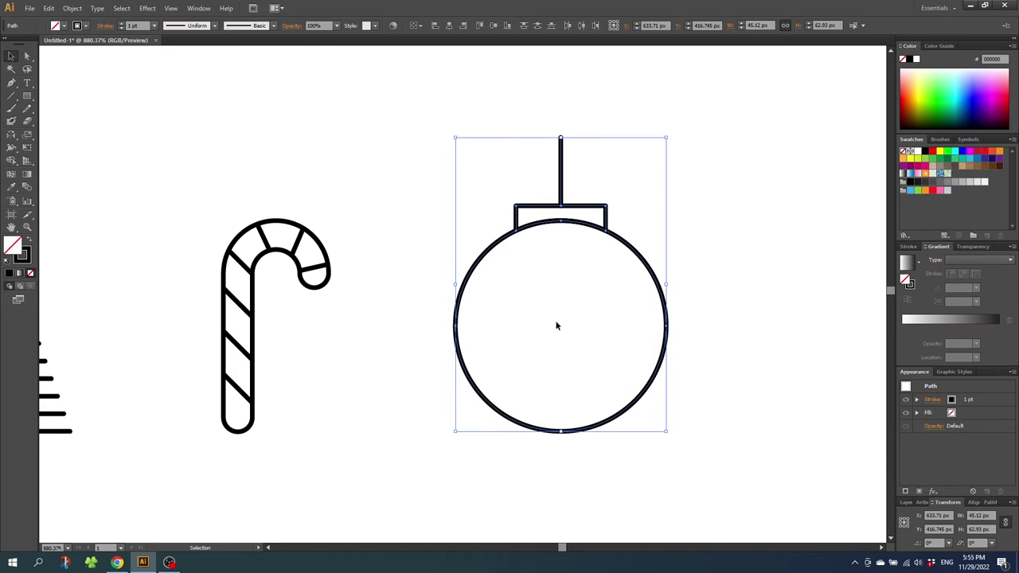
- Draw a vertical line about 18.3 px long beside the ornament and a 45° branch about 4.8 px wide from its upper part
drag(726, 313, 476, 322)
key(backslash)
drag(657, 219, 657, 304)
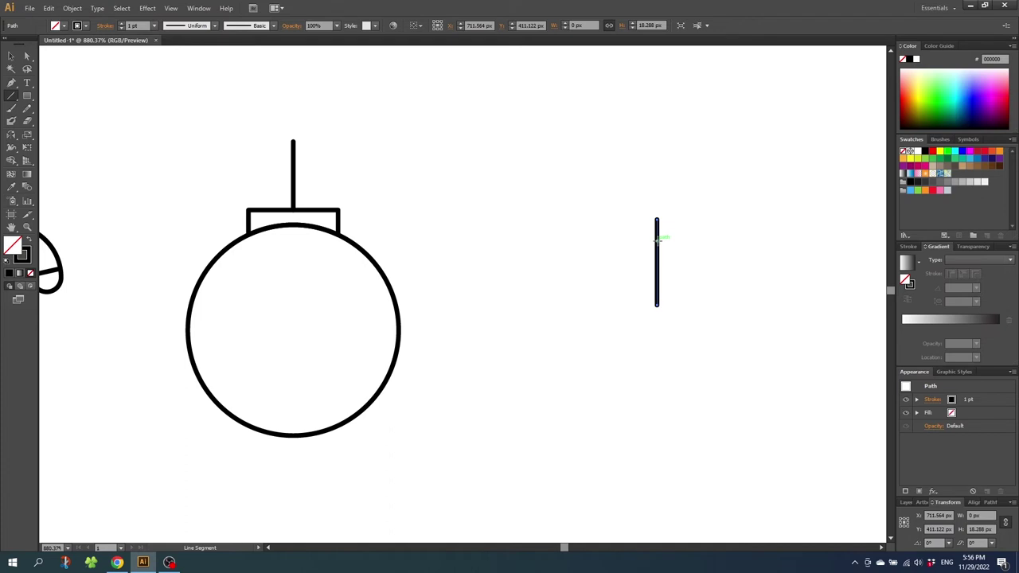
drag(657, 241, 680, 217)
- Reflect a copy of the diagonal branch across the vertical axis through its base point on the stem
click(12, 134)
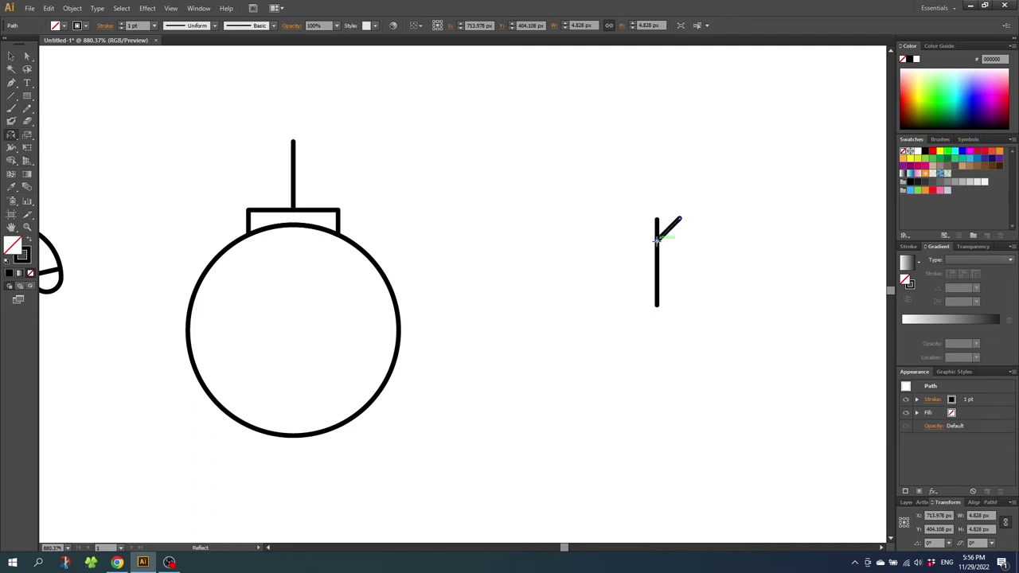
alt+click(657, 239)
click(722, 288)
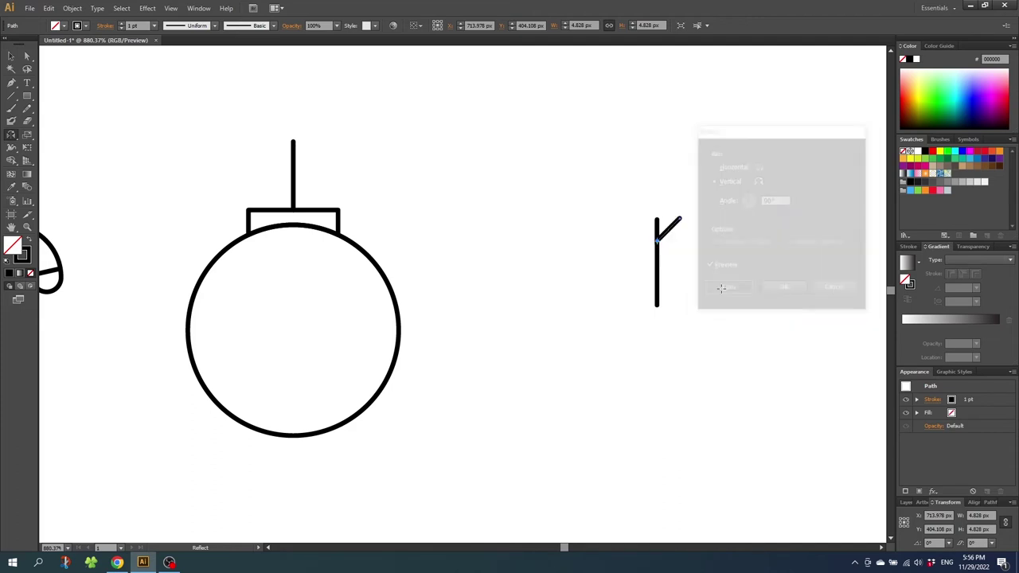
- Duplicate the pair of diagonal branches lower on the stem and scale the copy down to about 5.7 by 2.9 px
key(v)
drag(618, 200, 656, 250)
drag(674, 197, 671, 266)
key(shift)
drag(682, 249, 672, 257)
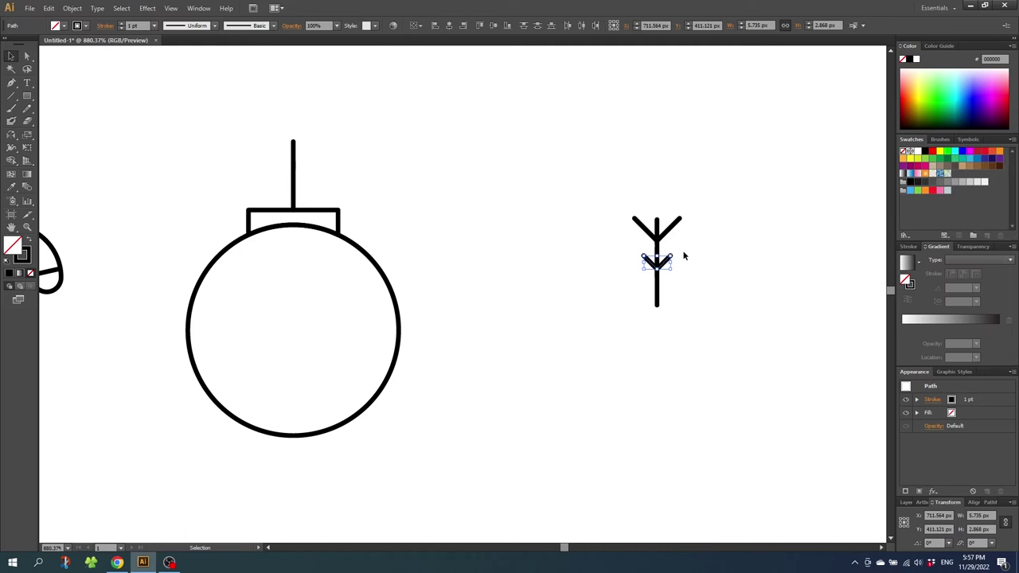
- Rotate a copy of the branched arm by 360/6 degrees about its lower end and repeat it around to form a snowflake
drag(712, 178, 612, 316)
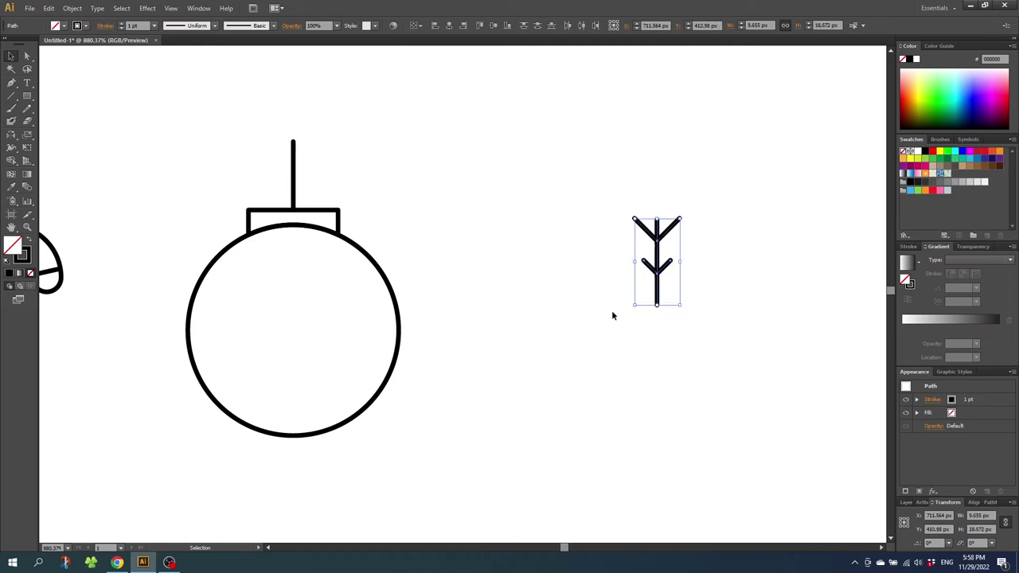
drag(11, 136, 44, 135)
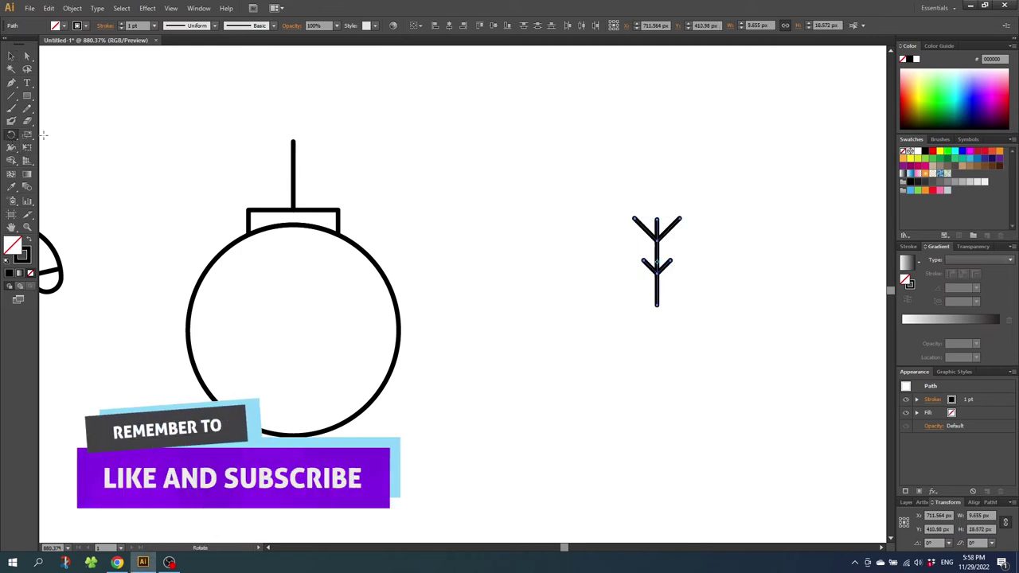
alt+click(657, 306)
text(360/6)
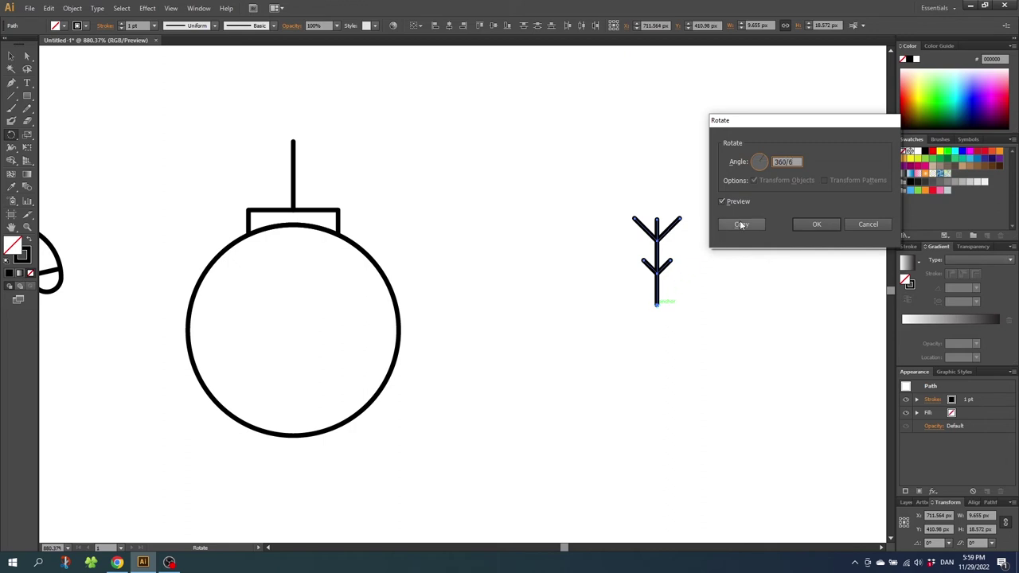
click(740, 224)
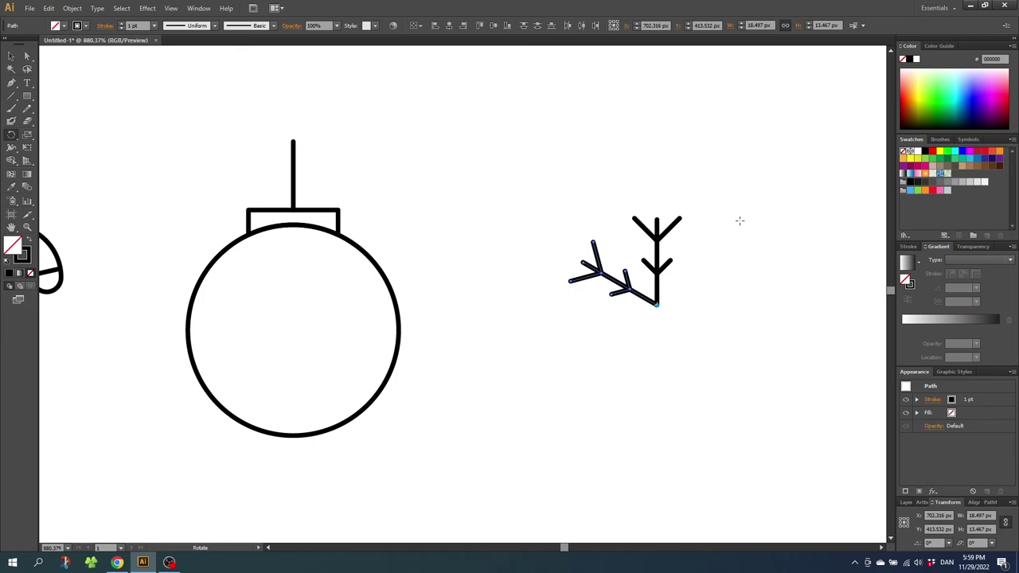
key(ctrl+d)
key(ctrl+d)
key(ctrl+d)
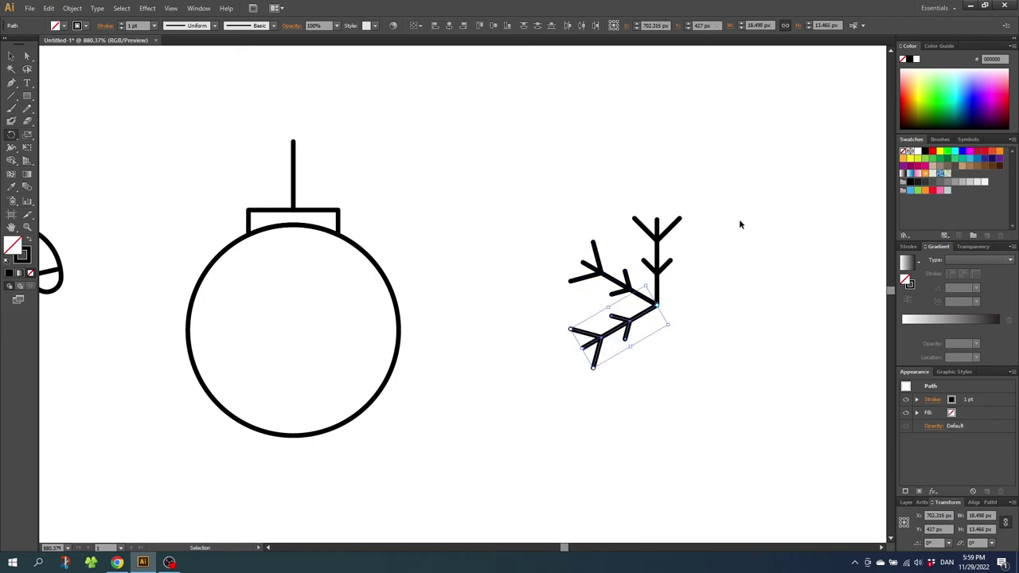
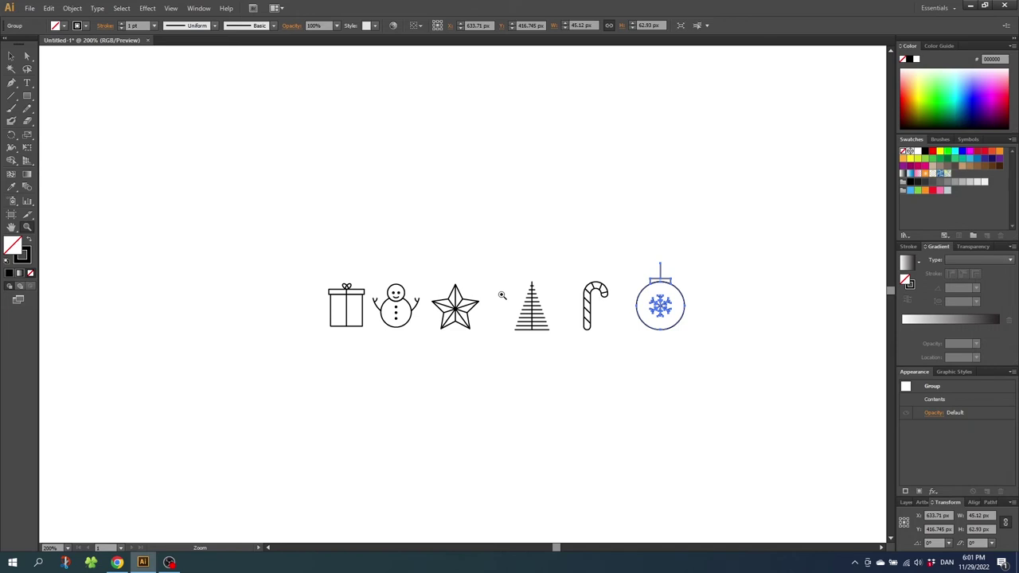
- Scale the ornament group down to about 34 by 47.5 px and move it further away from the candy cane
click(11, 57)
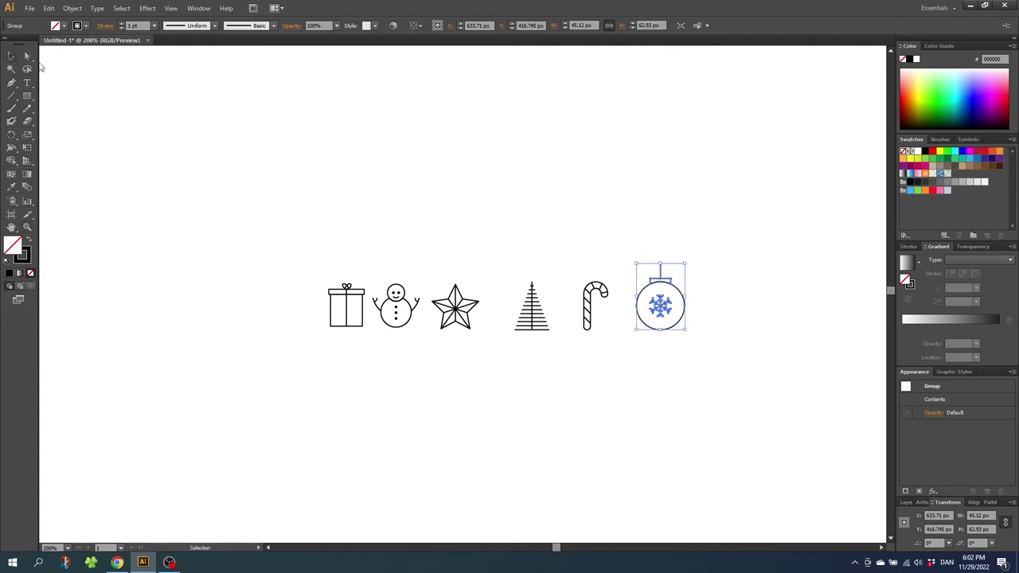
drag(685, 263, 675, 272)
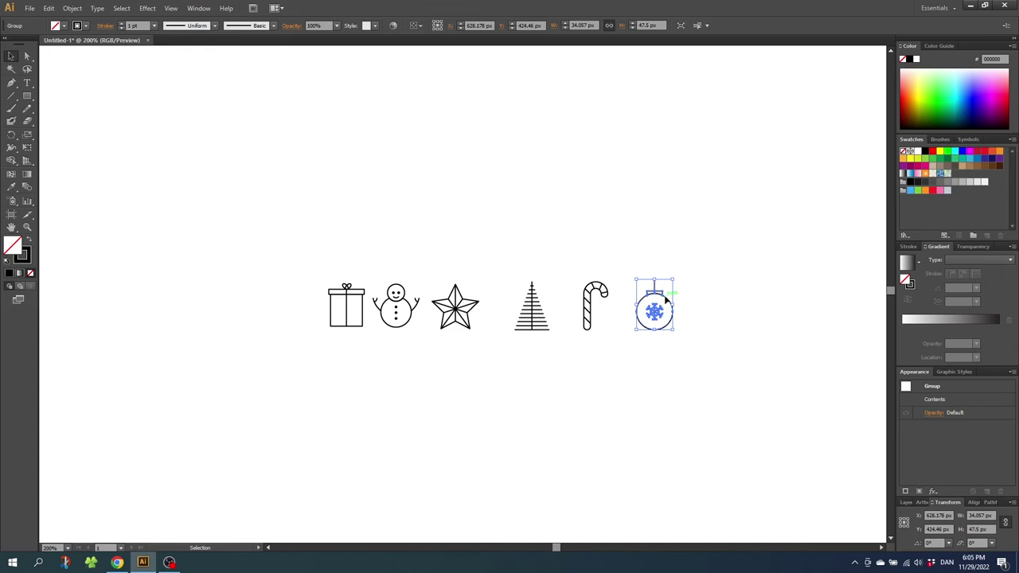
drag(666, 299, 763, 298)
- Distribute the six icons horizontally by their centres, widening the row by moving the gift box about 70 px outward and redistributing
drag(794, 255, 280, 368)
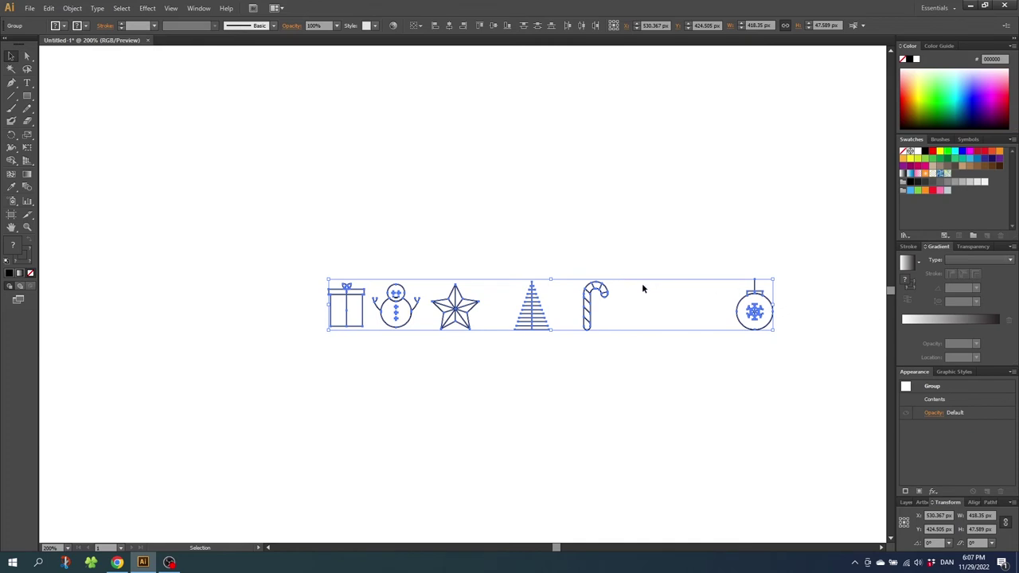
click(582, 26)
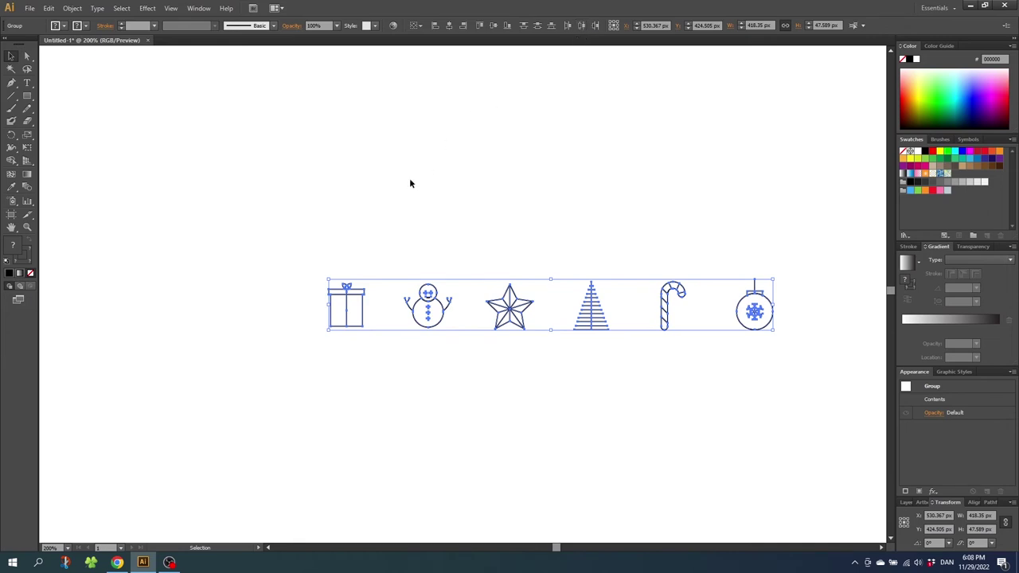
drag(371, 214, 299, 355)
drag(355, 297, 282, 297)
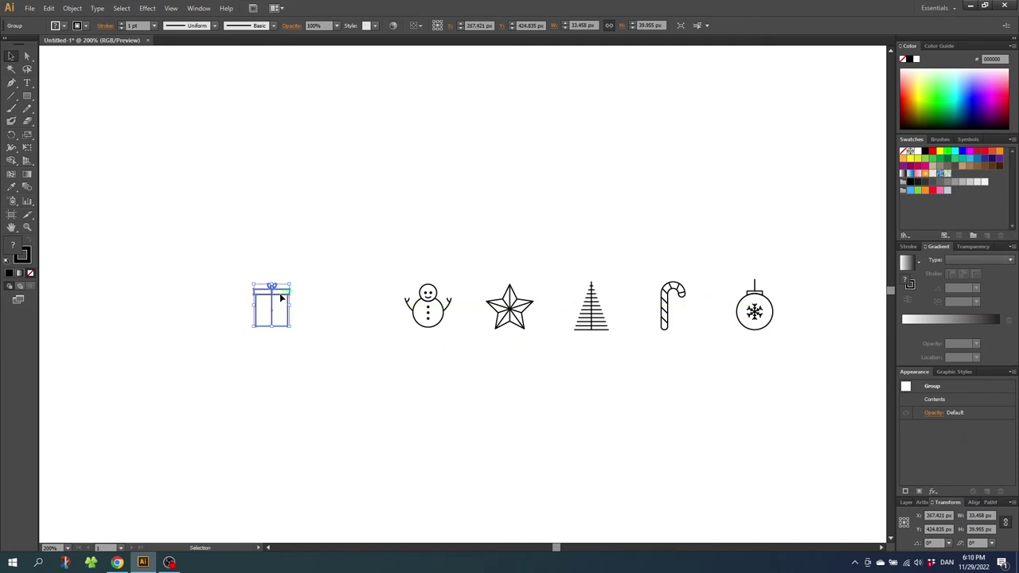
drag(207, 226, 802, 367)
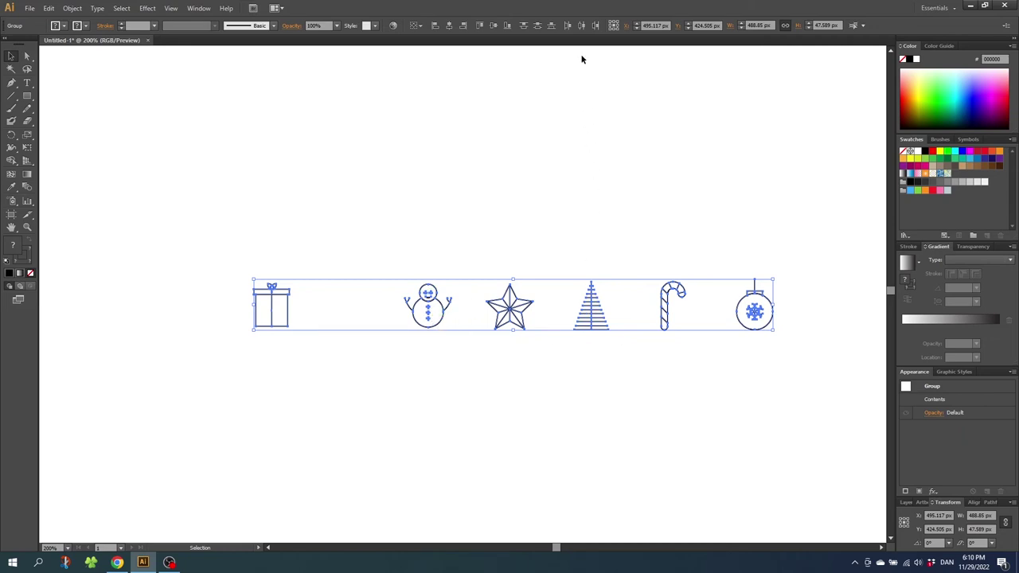
click(582, 26)
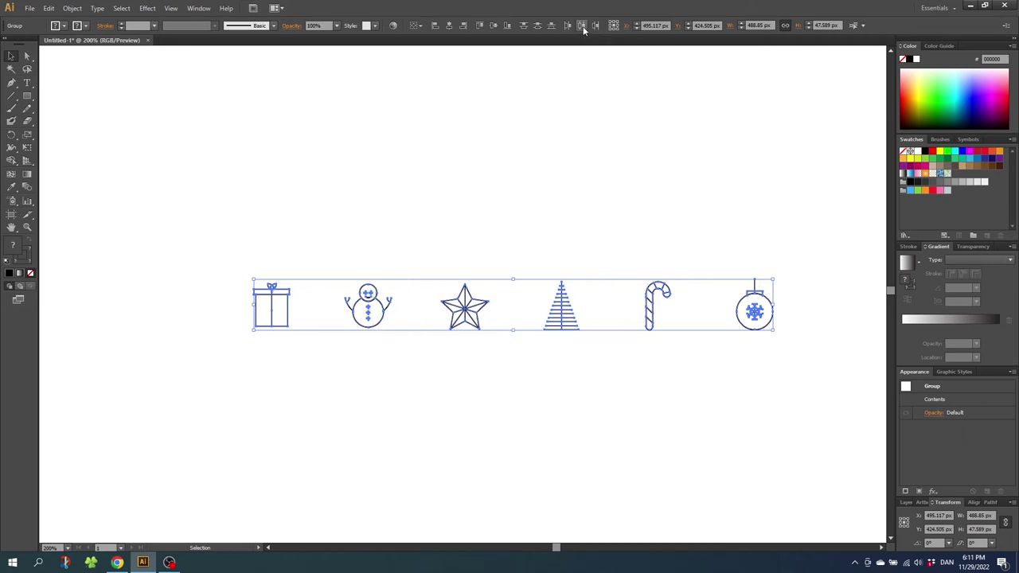
- Nudge the candy cane and ornament slightly left and the gift box slightly right to even out the gaps between icons
click(647, 296)
key(ctrl+z)
key(ctrl+z)
key(ctrl+z)
key(ctrl+z)
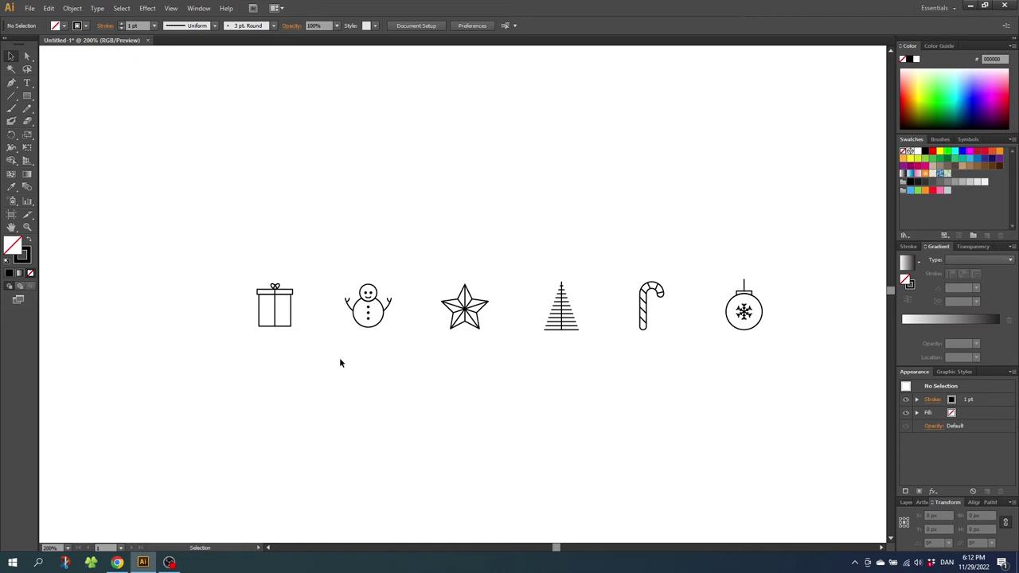
- Align all six icons in the row to their common vertical centre
drag(209, 225, 759, 387)
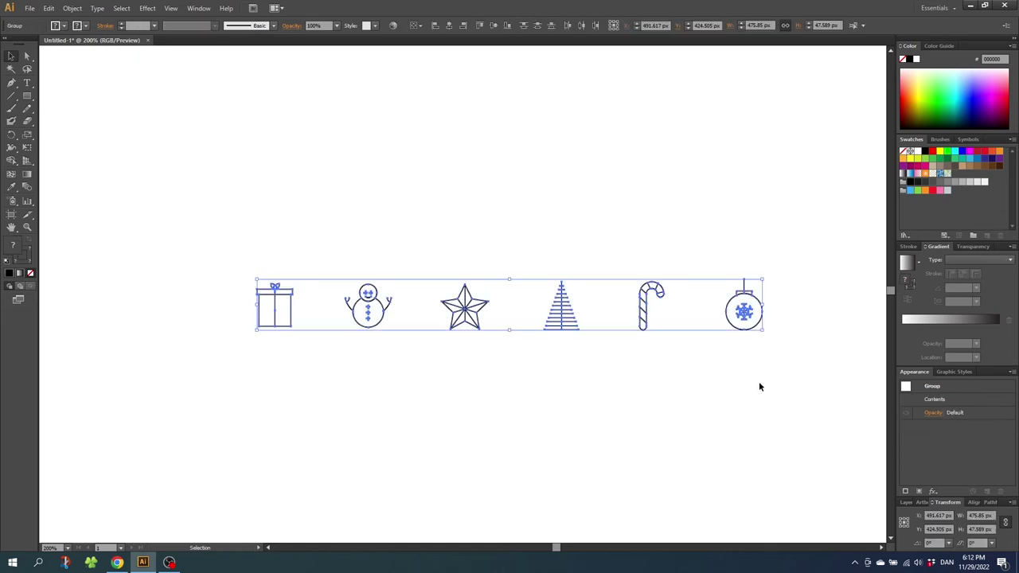
click(494, 26)
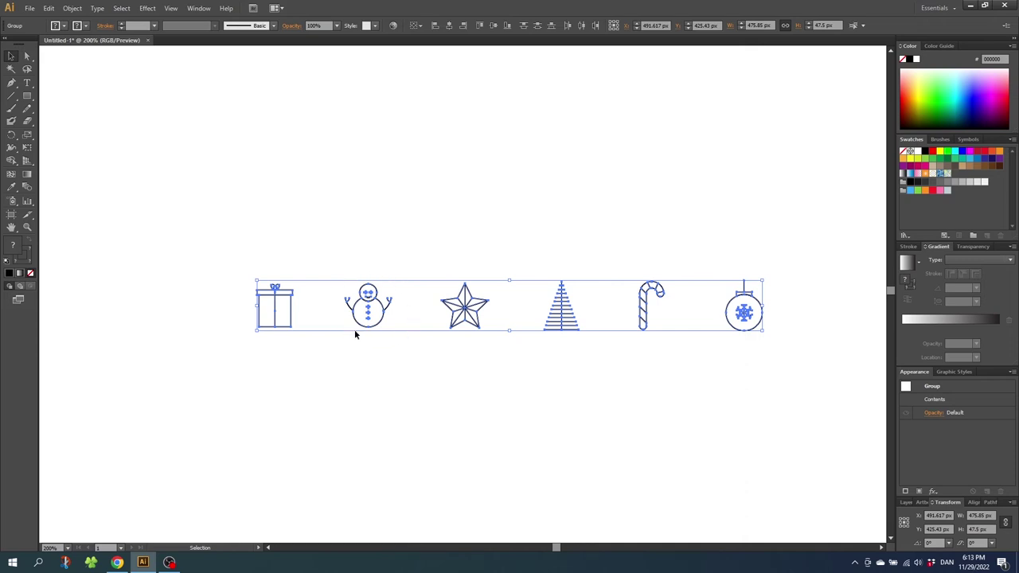
click(459, 355)
- Duplicate the row of six icons about 538 px to the right to continue it with matching spacing
click(26, 227)
alt+click(433, 268)
click(11, 56)
drag(329, 252, 575, 333)
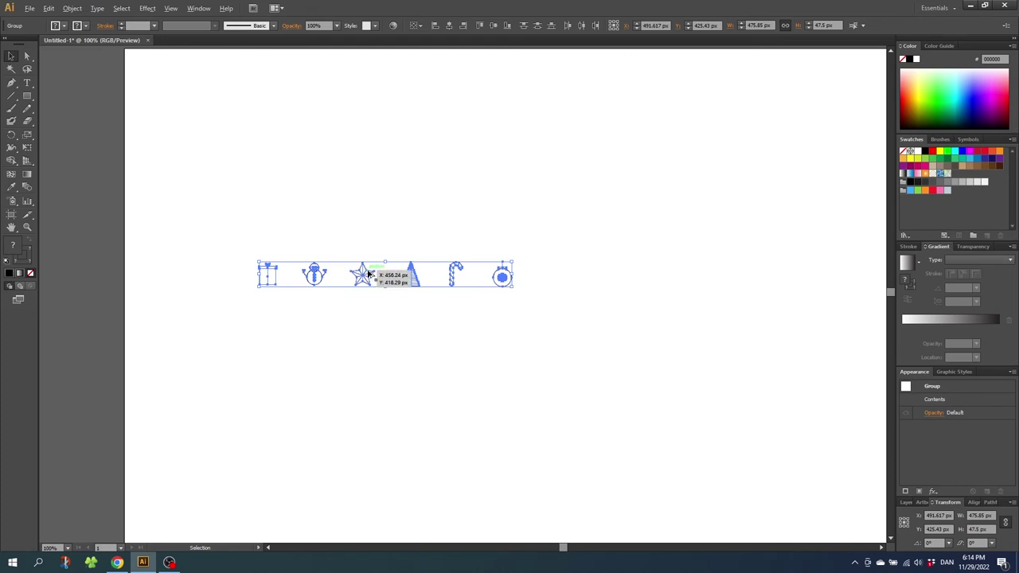
drag(368, 274, 650, 276)
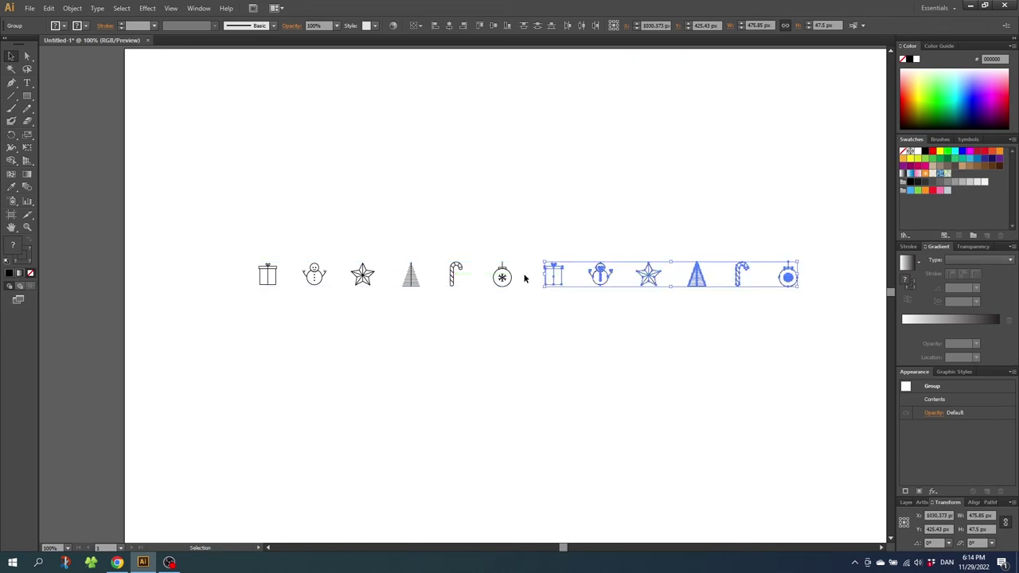
click(576, 296)
- Copy all twelve icons and paste the copy directly in front of the originals
drag(206, 199, 856, 328)
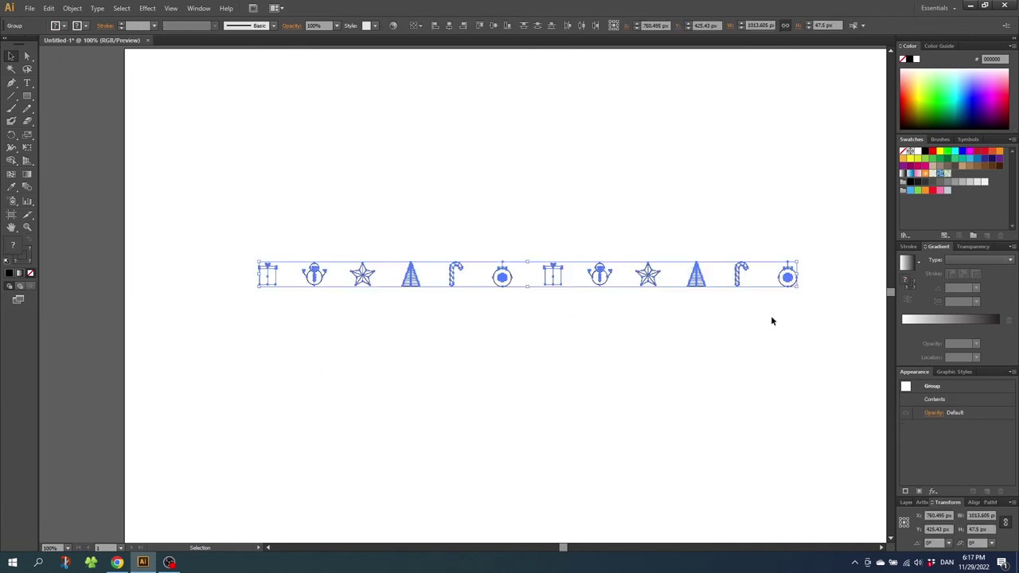
click(51, 10)
click(70, 61)
click(48, 9)
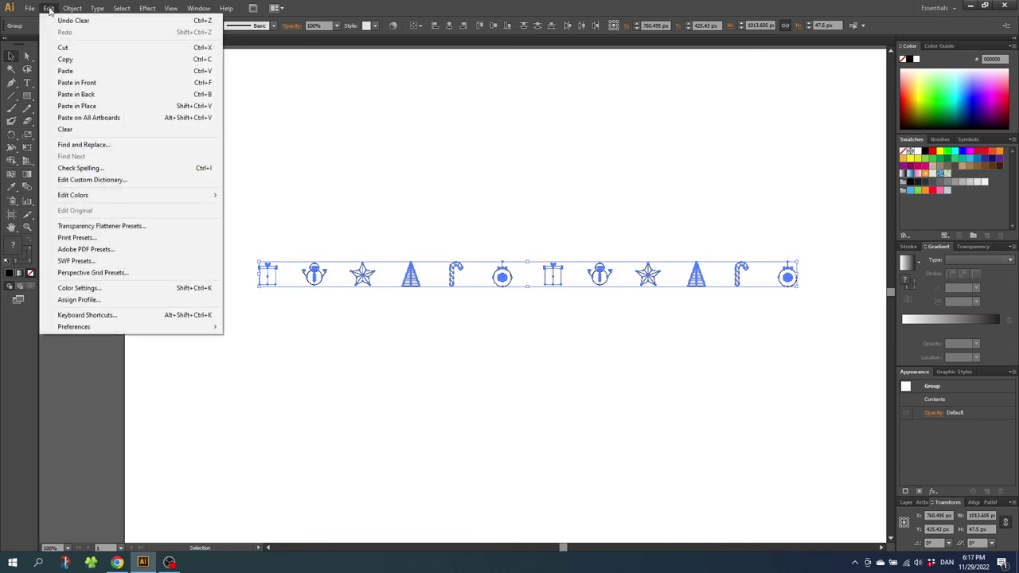
click(83, 83)
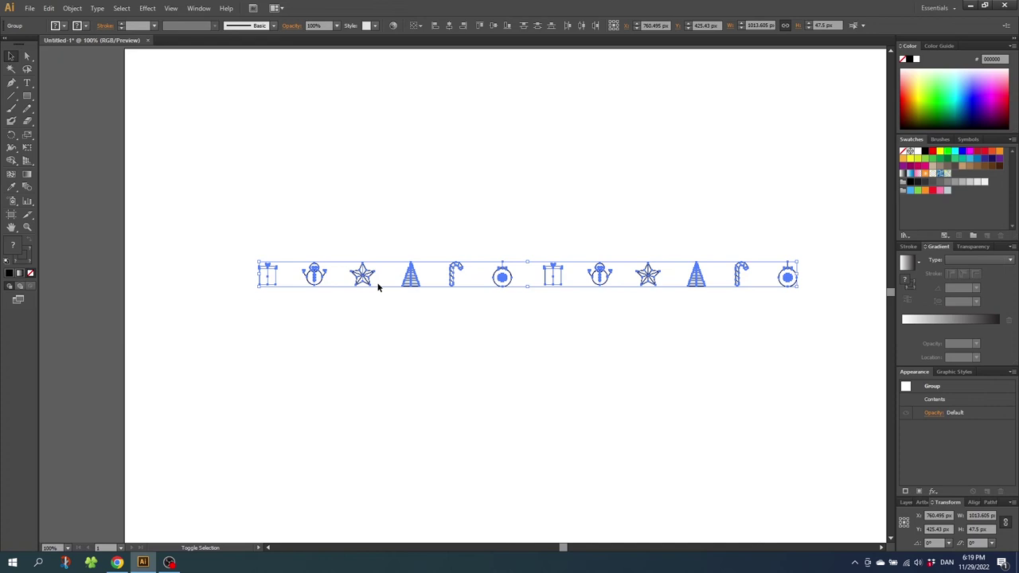
- Move the pasted row of icons 90 px up above the original row
key(shift+Up)
key(shift+Up)
key(shift+Up)
key(shift+Up)
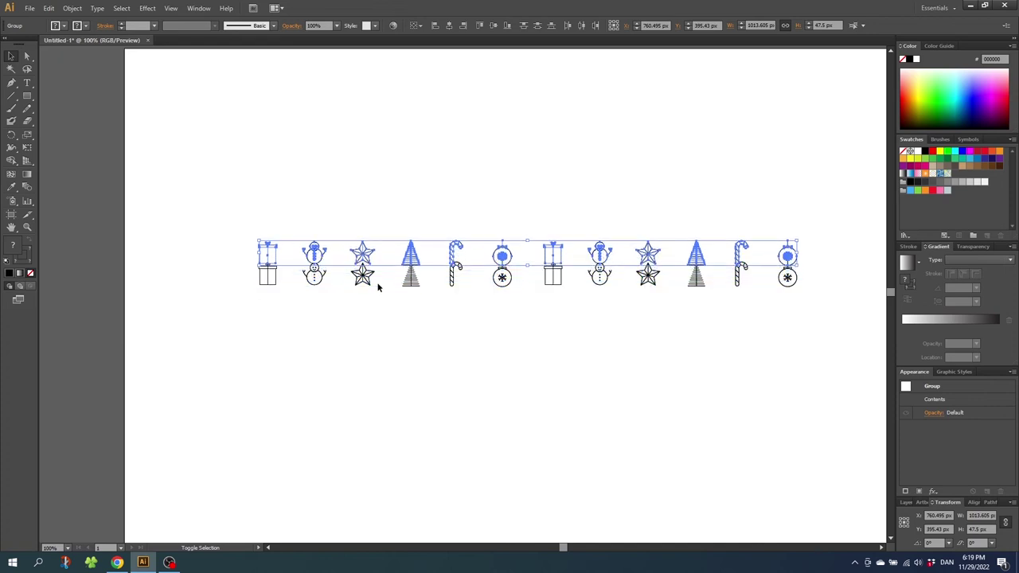
key(shift+Up)
key(shift+Up)
key(shift+Up)
key(shift+Up)
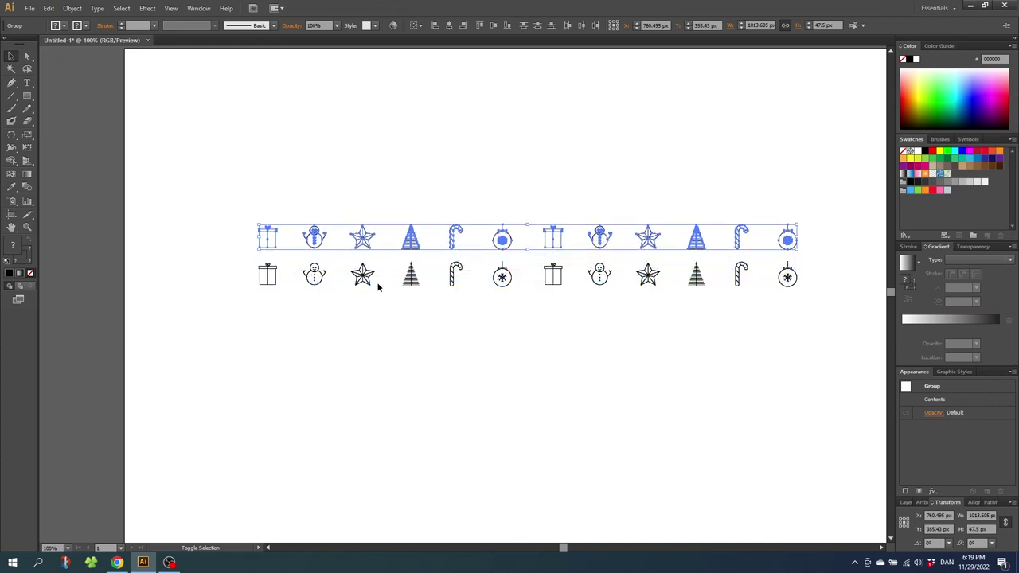
key(shift+Up)
key(shift+Up)
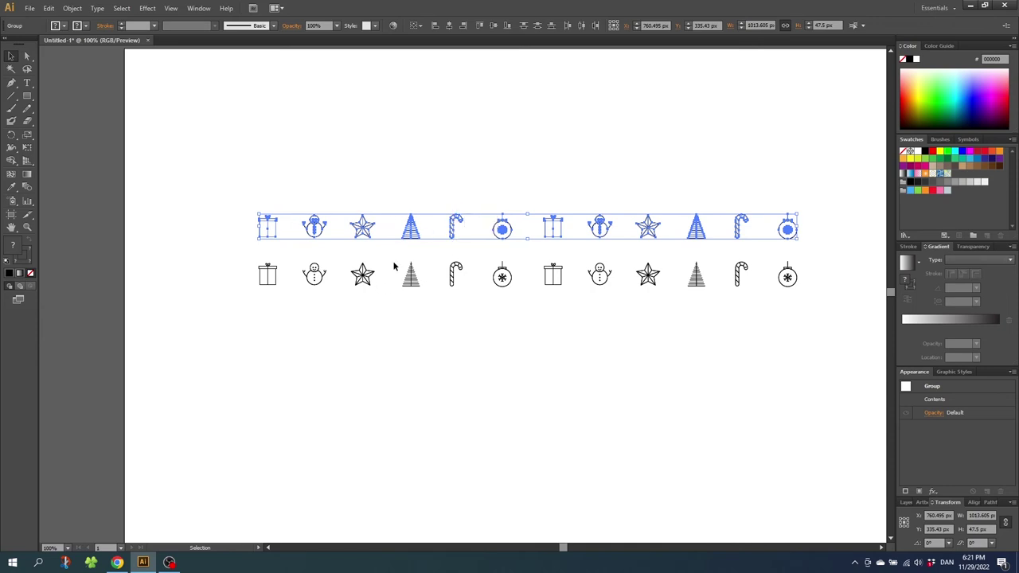
- Shift the upper row of icons 140 px to the left so it is staggered against the row below
key(shift)
key(shift+Left)
key(shift+Left)
key(shift+Left)
key(shift+Left)
key(shift+Left)
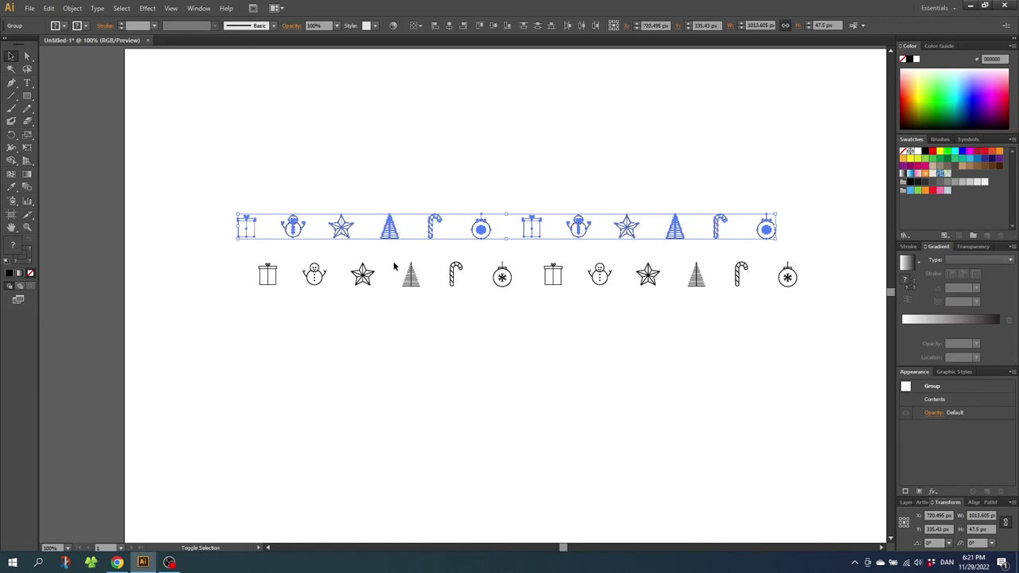
key(shift+Left)
key(shift+Left)
key(shift+Left)
key(shift+Left)
key(shift+Left)
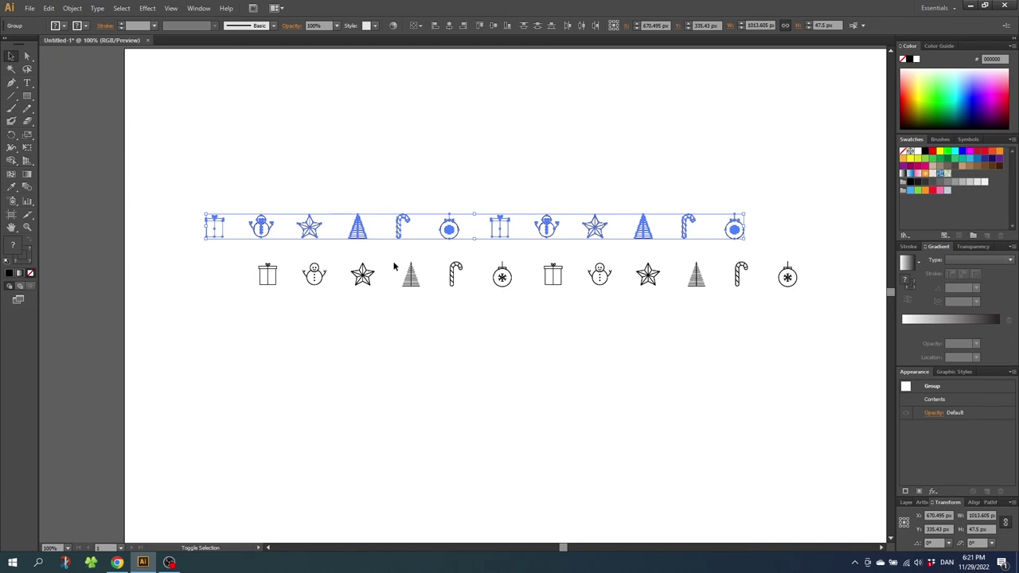
key(shift+Left)
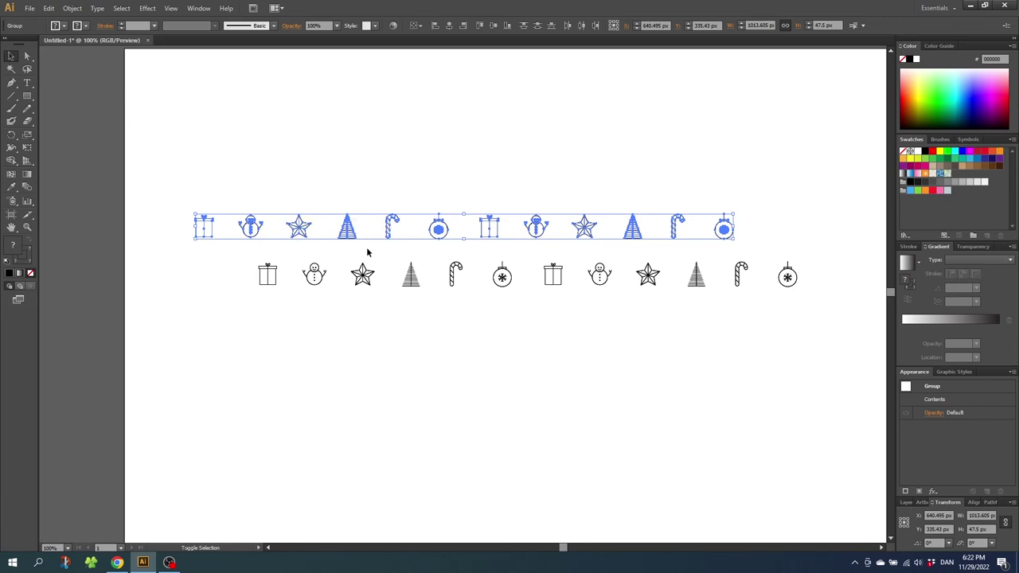
key(shift+Left)
key(shift+Left)
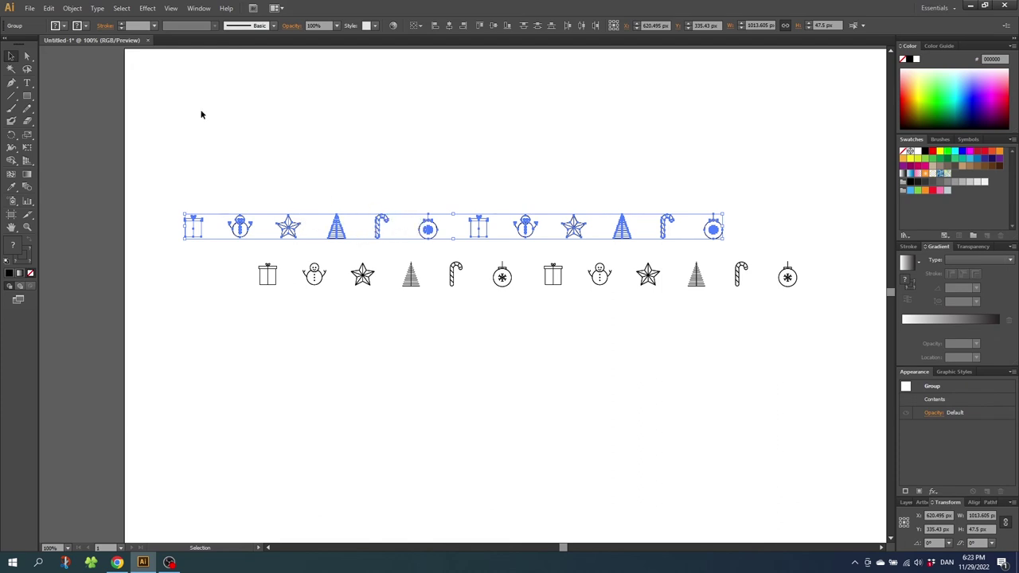
- Copy the upper row of twelve icons, paste it in front, and move the copy 90 px up
click(49, 8)
click(67, 71)
click(54, 10)
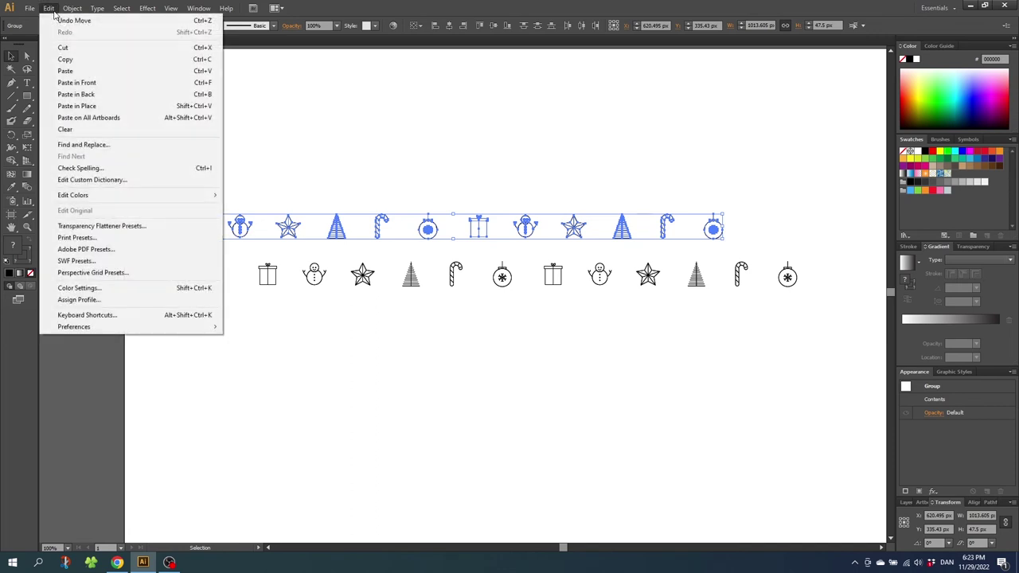
click(77, 82)
key(shift+Up)
key(shift+Up)
key(shift+Up)
key(shift+Up)
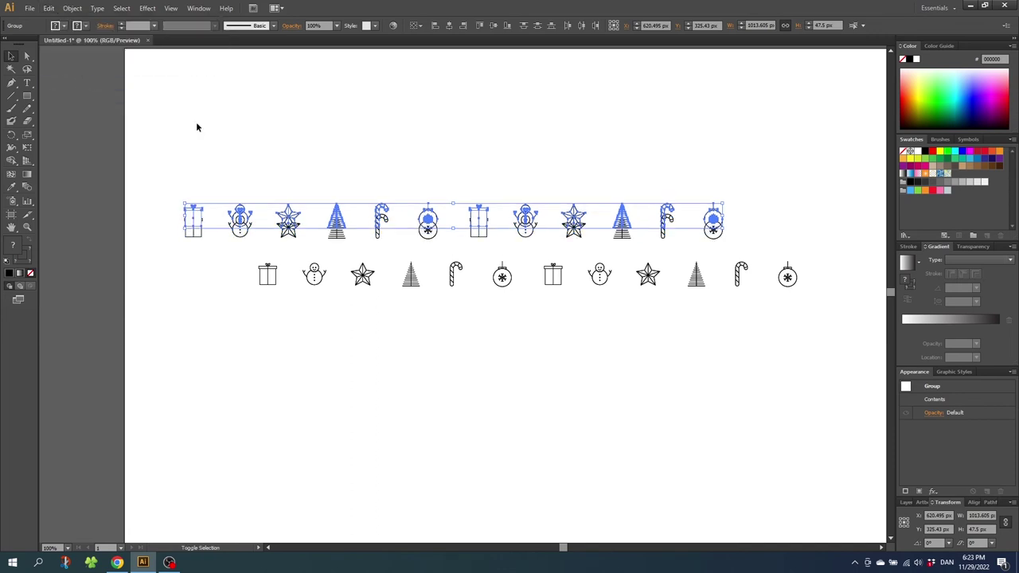
key(shift+Up)
key(shift+Up)
key(shift+Up)
key(shift+Up)
key(shift+Up)
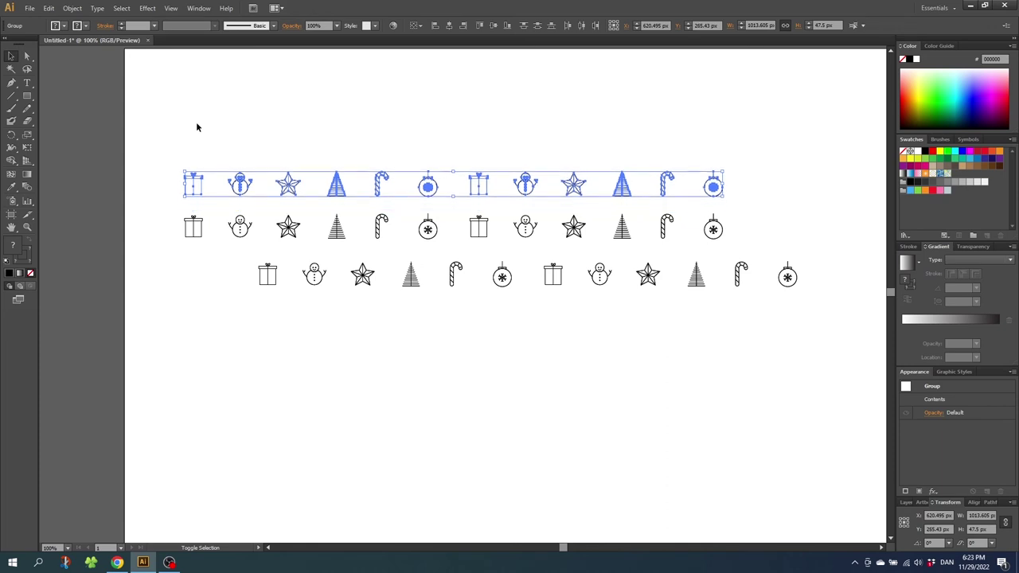
- Shift the new third row from the bottom 140 px to the left to continue the stagger
key(shift+Left)
key(shift+Left)
key(shift+Left)
key(shift+Left)
key(shift+Left)
key(shift+Left)
key(shift+Left)
key(shift+Left)
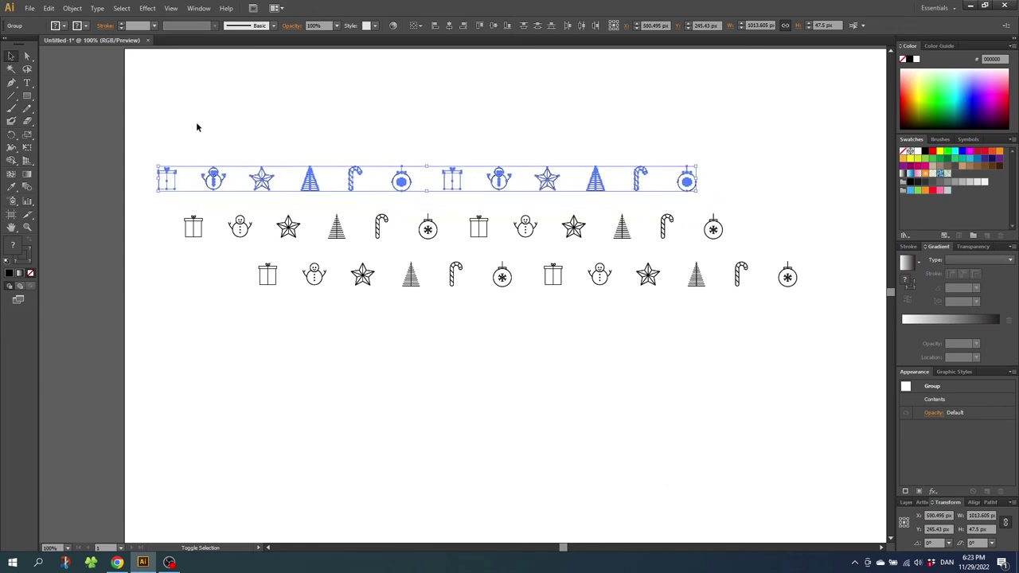
key(shift+Left)
key(shift+Left)
key(shift+Left)
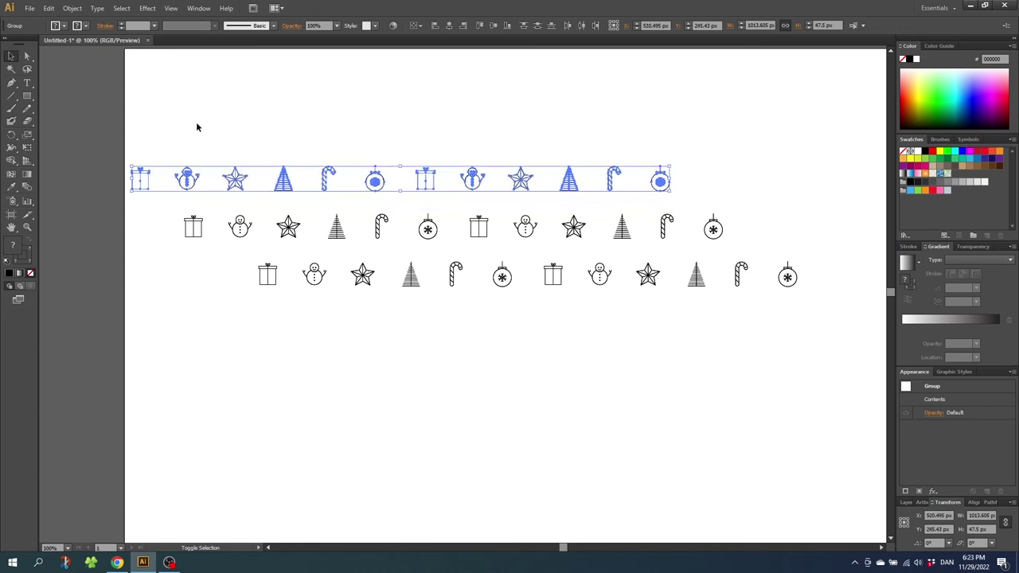
key(shift+Left)
key(shift+Left)
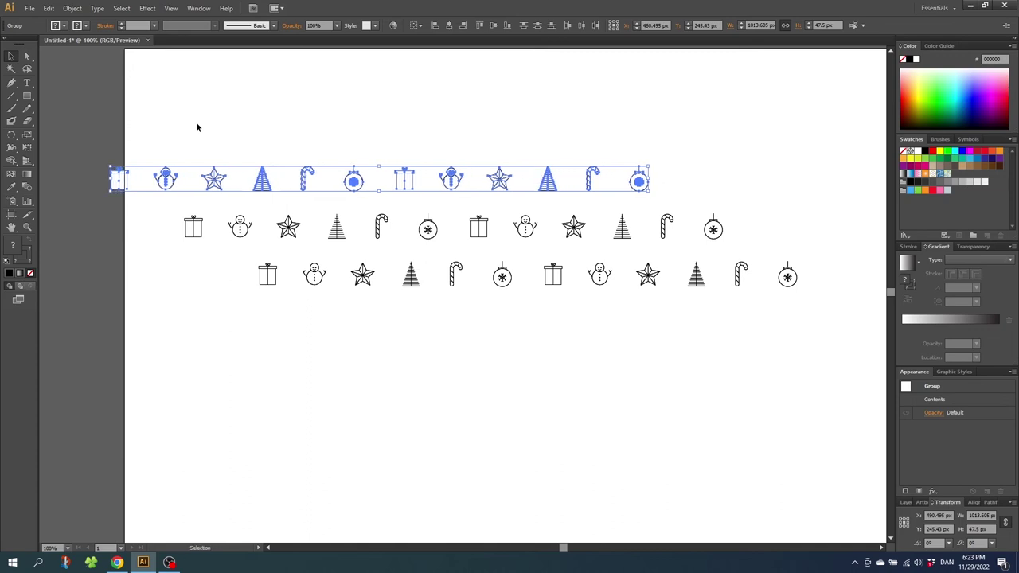
- Copy the topmost row of icons in front and move the copy 90 px up to form a fourth row
click(48, 8)
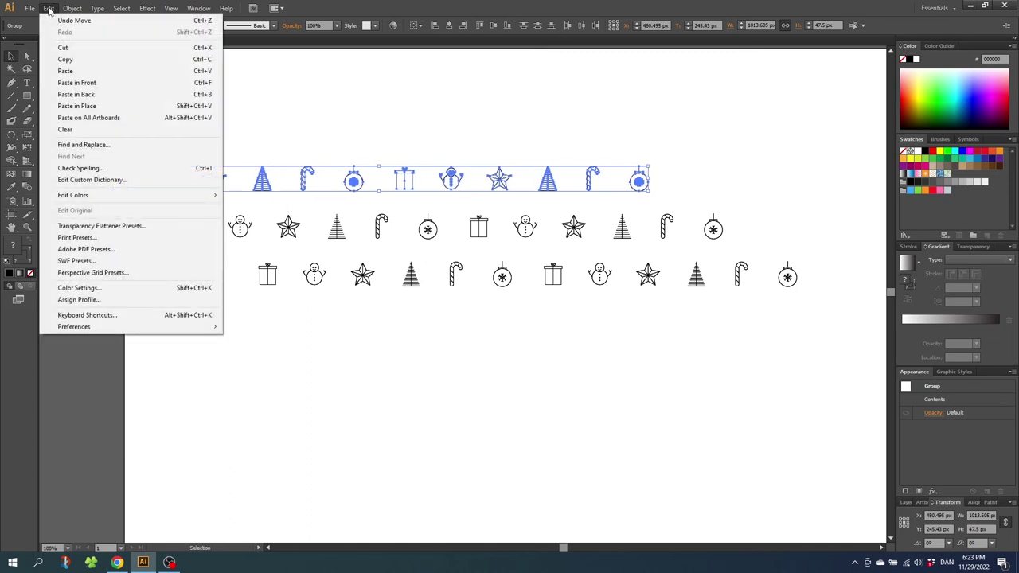
click(69, 59)
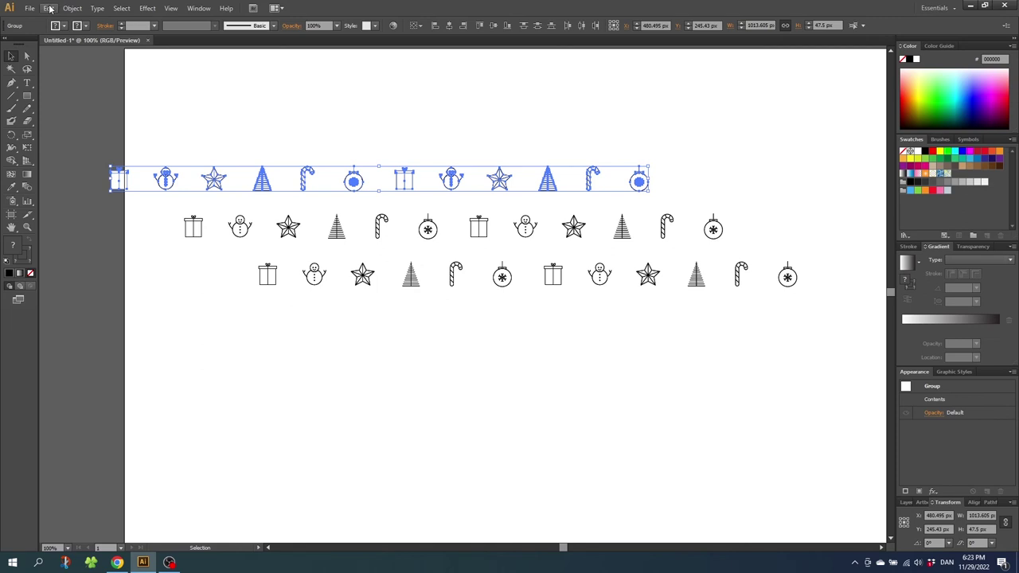
click(48, 8)
click(85, 82)
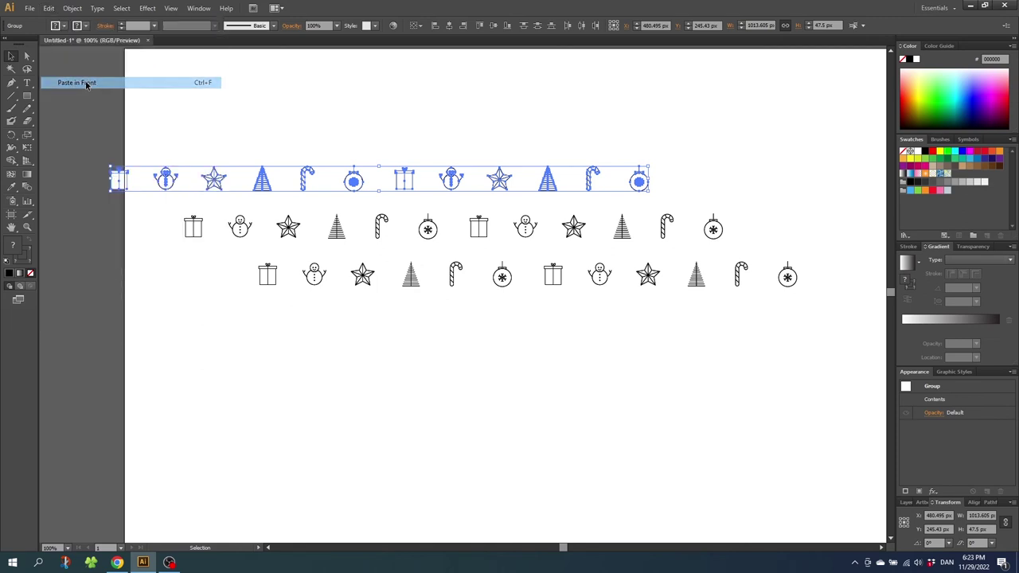
key(shift+Up)
key(shift+Up)
key(shift+Up)
key(shift+Up)
key(shift+Up)
key(shift+Up)
key(shift+Up)
key(shift+Up)
key(shift+Up)
key(shift+Up)
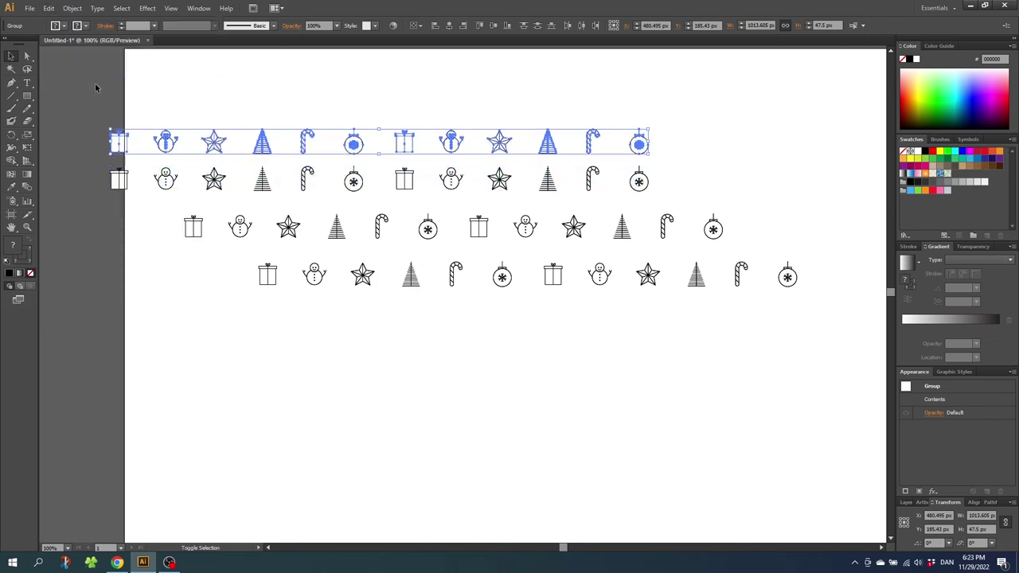
- Shift the fourth, topmost row 140 px to the left to keep the stagger consistent
key(shift+Left)
key(shift+Left)
key(shift+Left)
key(shift+Left)
key(shift+Left)
key(shift+Left)
key(shift+Left)
key(shift+Left)
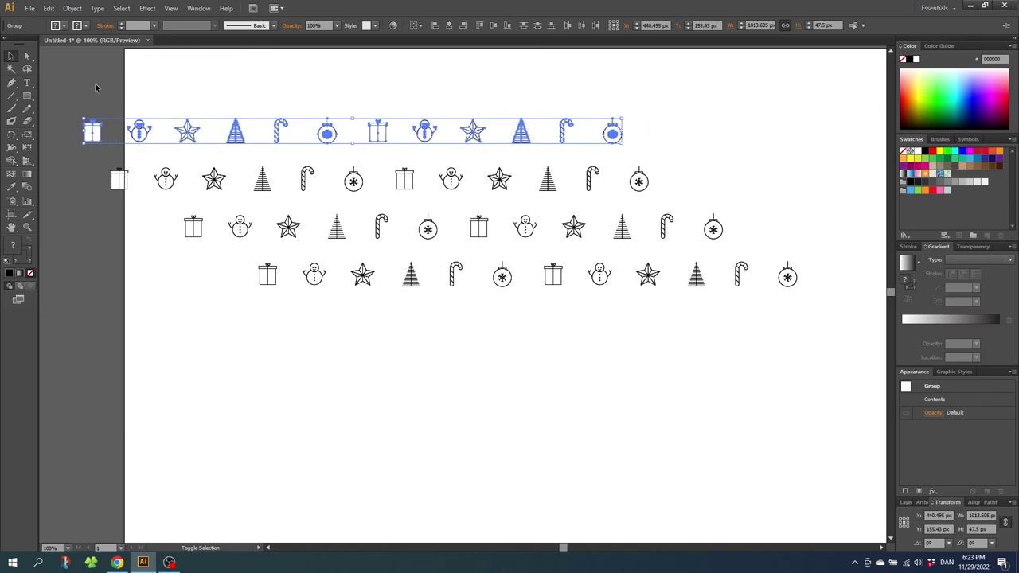
key(Left)
key(Left)
key(Left)
key(Left)
key(Left)
key(Left)
key(Left)
key(Left)
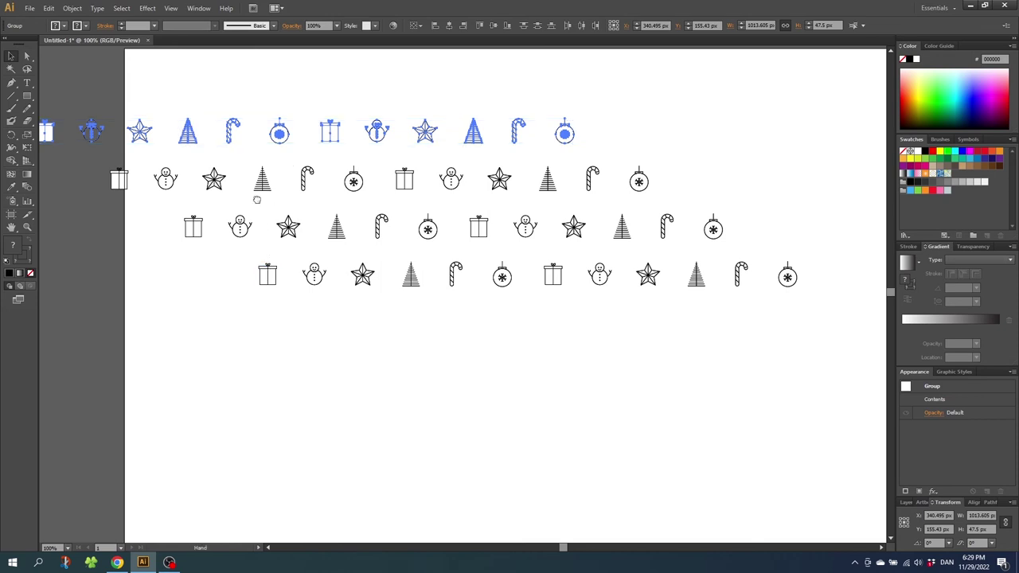
drag(257, 200, 316, 239)
drag(696, 312, 866, 365)
drag(342, 173, 341, 361)
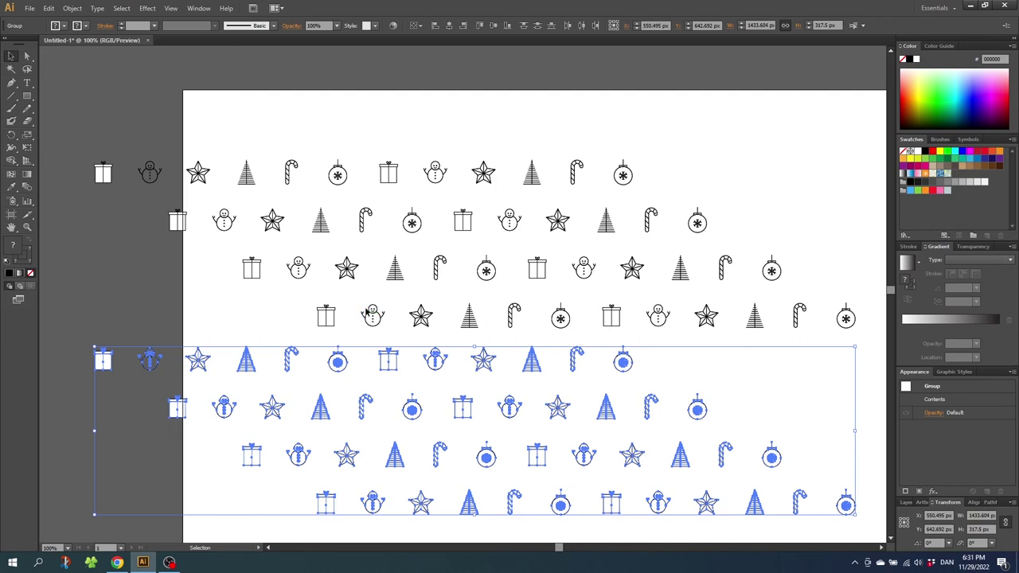
key(Delete)
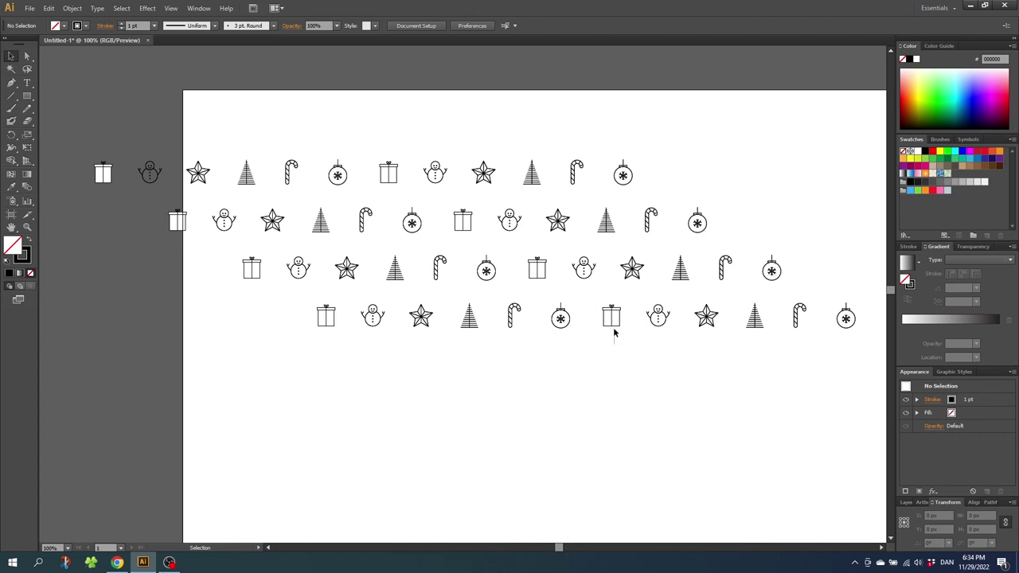
- Delete the surplus icons at the right and left sides of the arrangement, keeping six icons in each of the four rows
drag(617, 296, 861, 131)
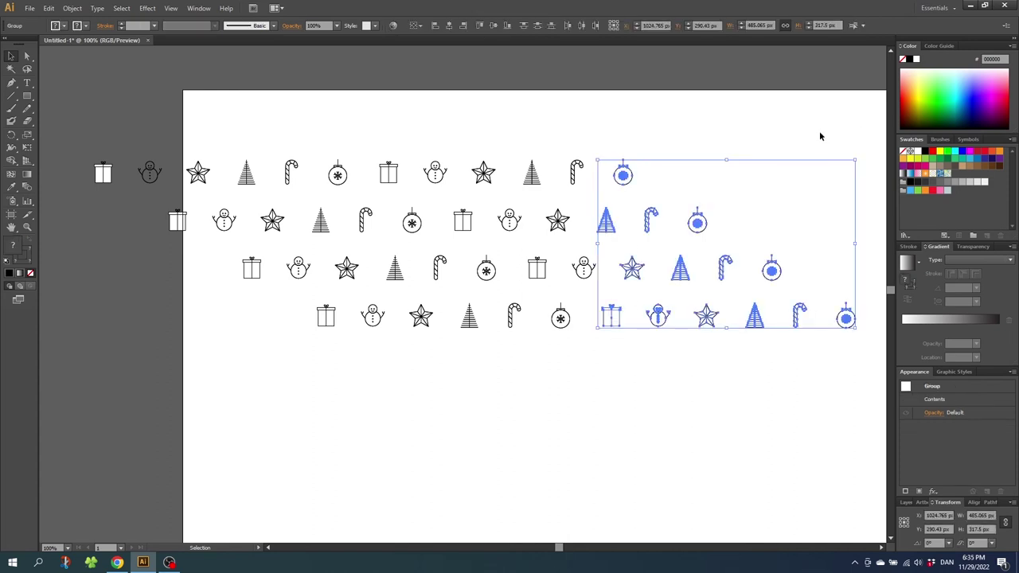
key(Delete)
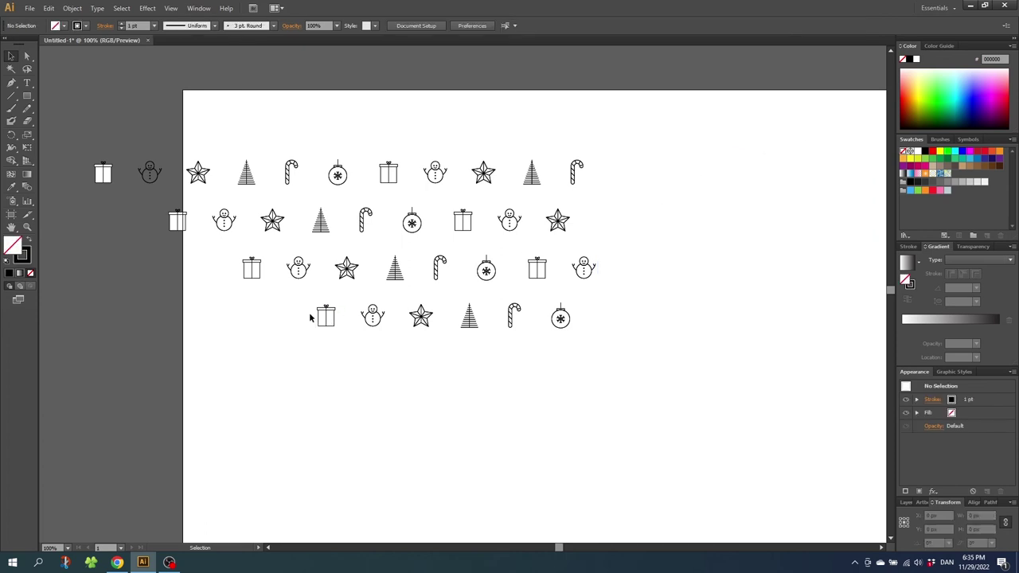
drag(298, 333, 77, 127)
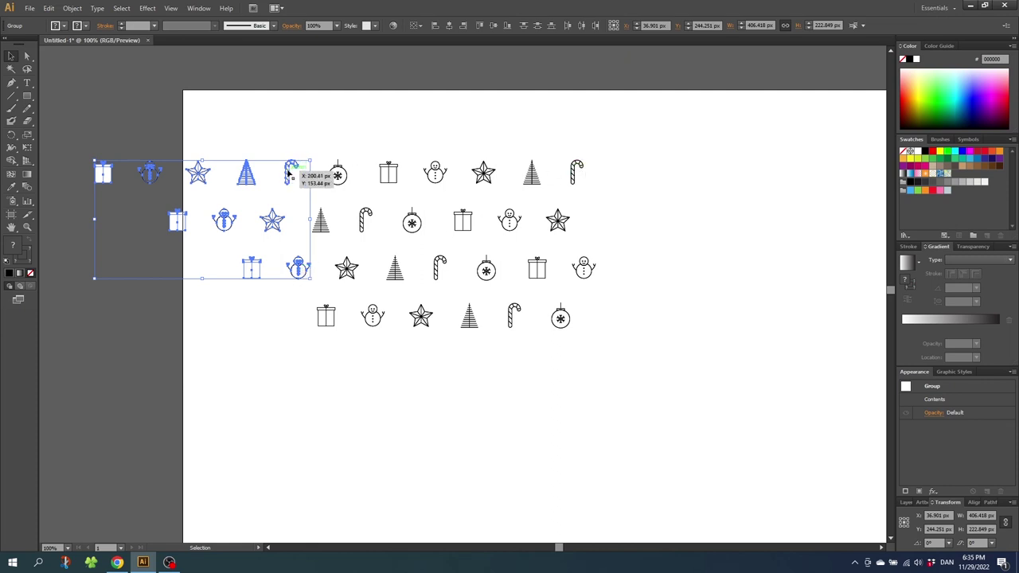
key(Delete)
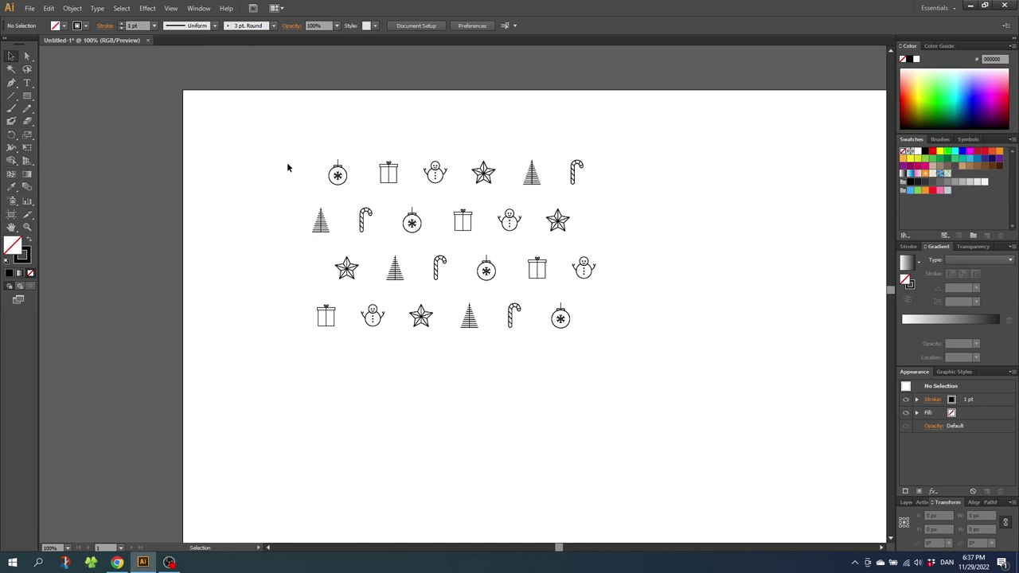
- Rotate individual icons across the four rows by small, varying angles for a more playful arrangement
click(337, 172)
click(483, 172)
click(577, 171)
drag(585, 185, 589, 191)
click(509, 221)
click(411, 221)
click(364, 221)
click(395, 269)
drag(407, 280, 411, 284)
click(487, 269)
click(584, 268)
click(514, 316)
click(420, 316)
click(352, 333)
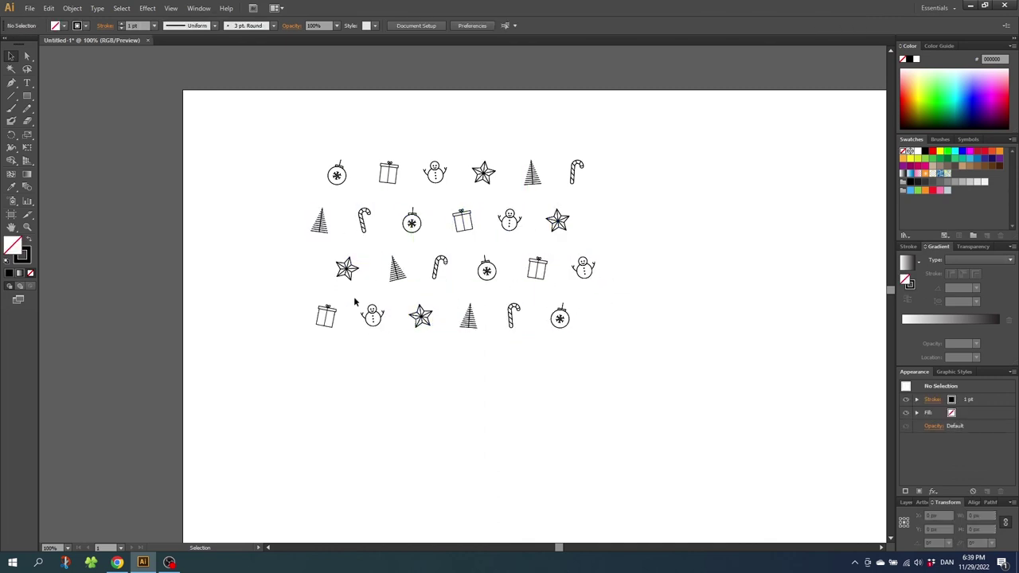
- Nudge individual icons slightly up or down within the four rows so they do not sit on straight lines
click(372, 316)
click(469, 317)
click(584, 268)
click(396, 269)
click(319, 221)
click(411, 222)
click(557, 220)
click(532, 172)
click(616, 199)
- Select all icons in the four rows and make a new pattern from them
drag(626, 144, 263, 379)
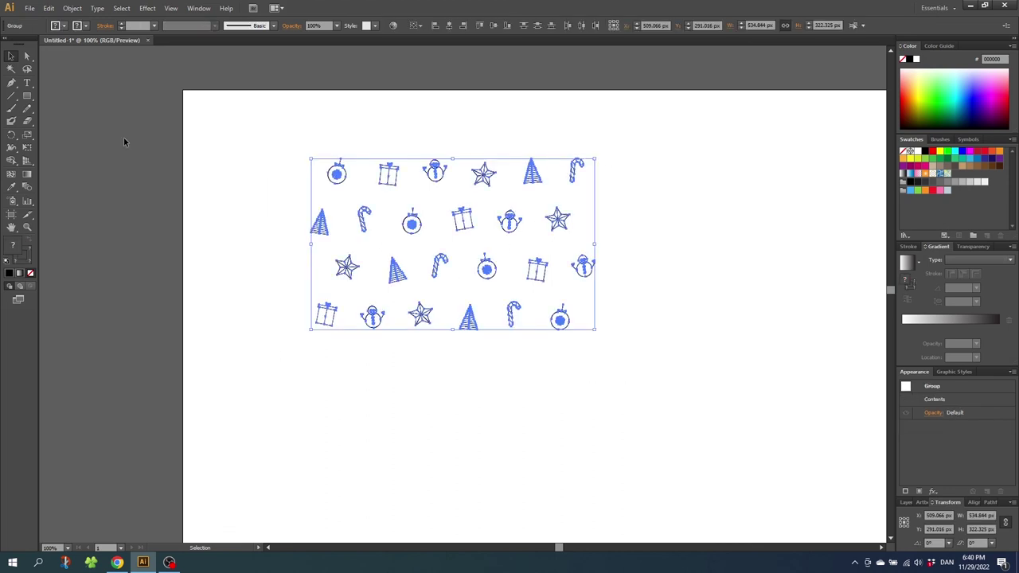
click(73, 8)
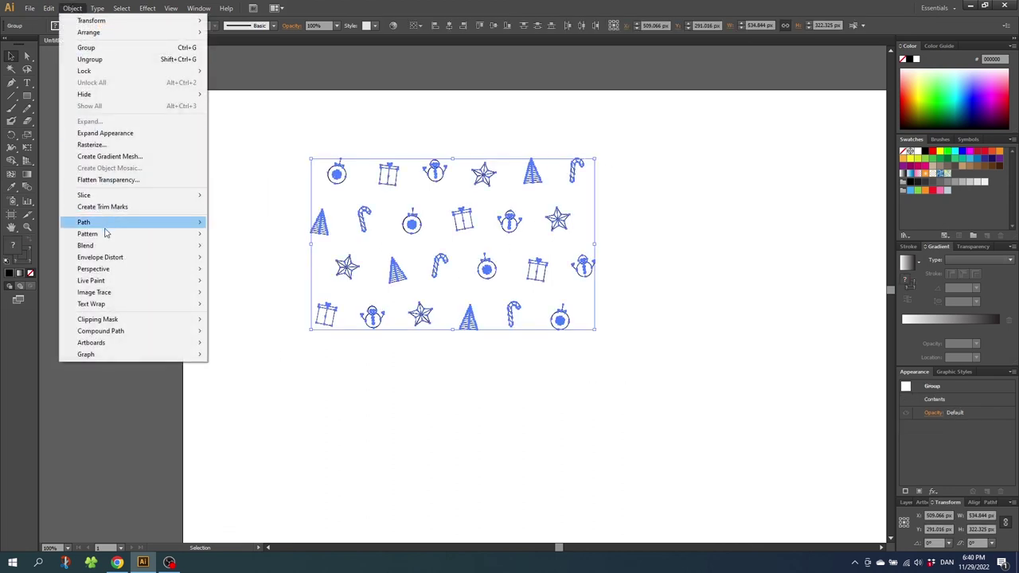
mouse_move(107, 233)
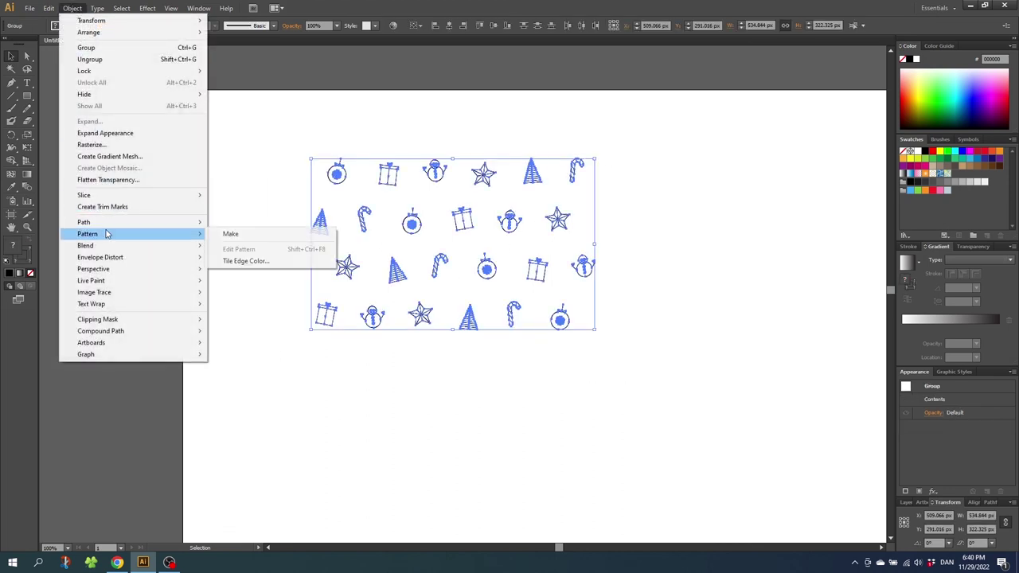
click(231, 234)
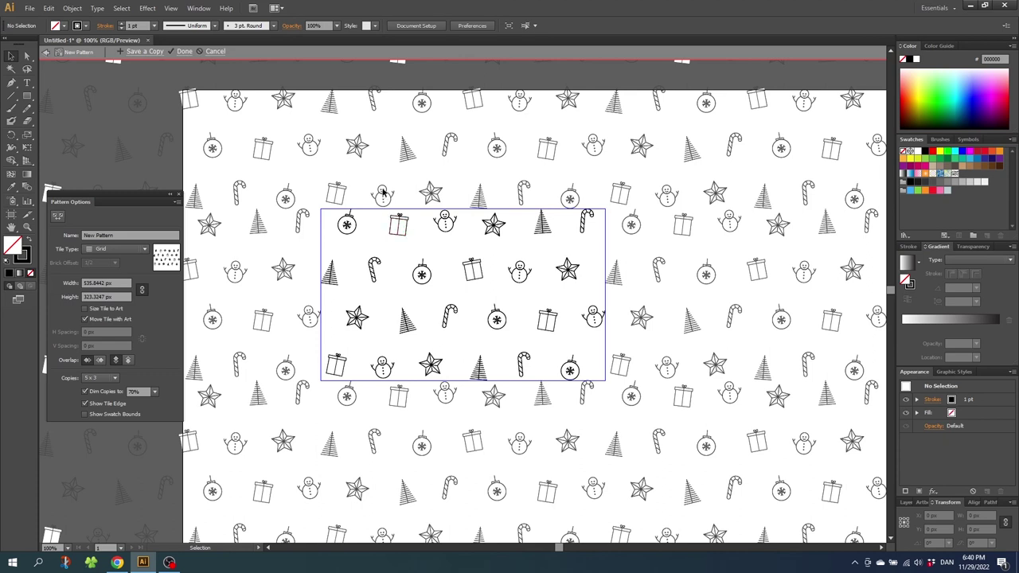
- Size the pattern tile to the art and set its vertical spacing to 45 px
click(85, 310)
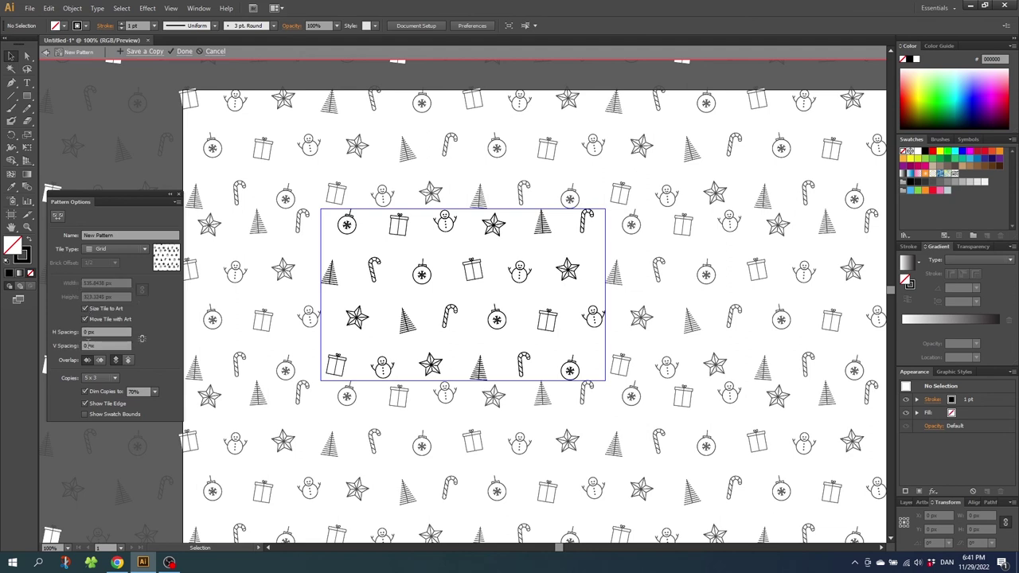
click(84, 346)
text(50)
click(89, 332)
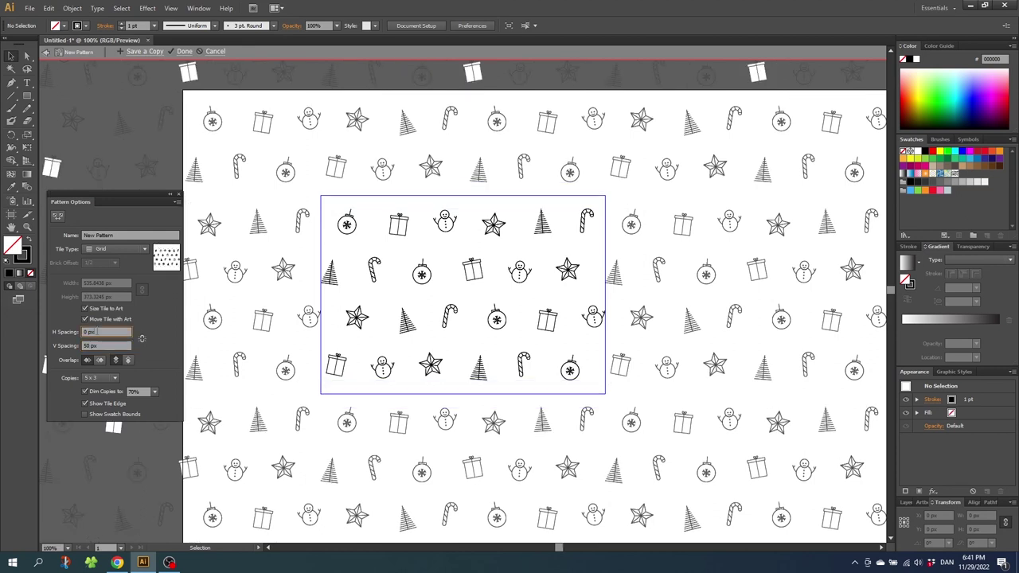
click(106, 345)
text(45)
- Try a horizontal tile spacing of 50 px and reset it to 0 px
click(121, 333)
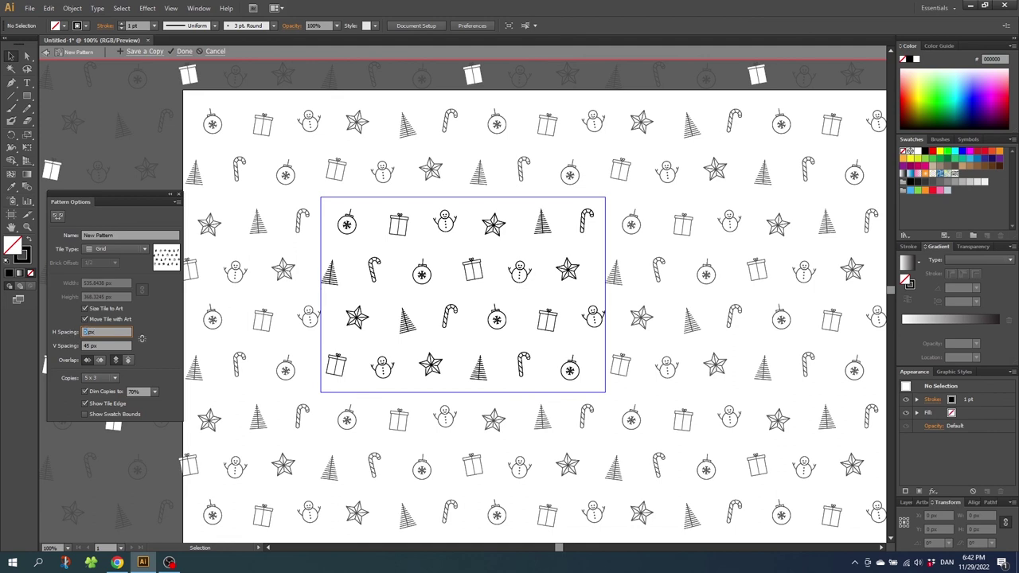
click(102, 345)
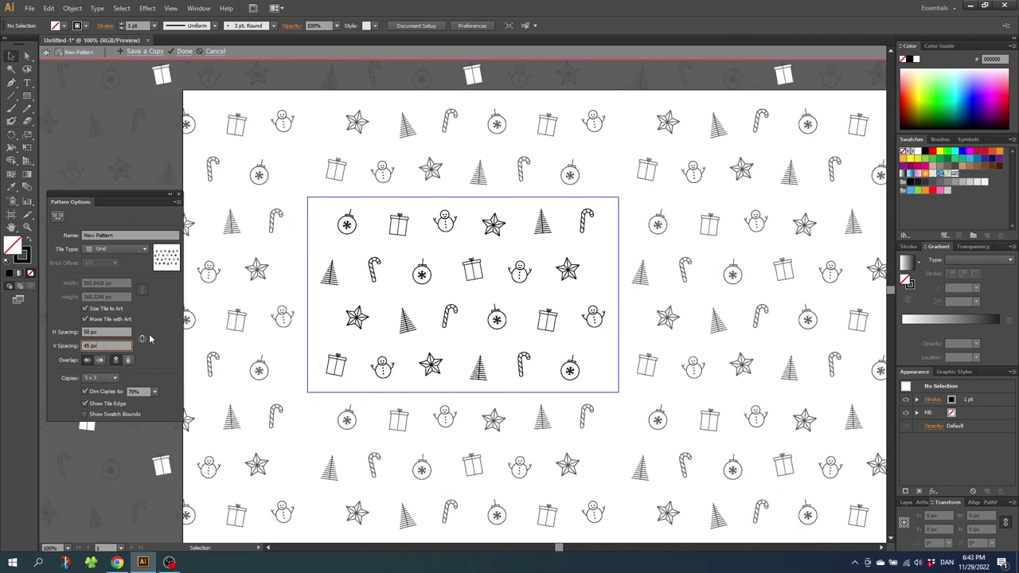
click(122, 332)
text(0)
click(96, 345)
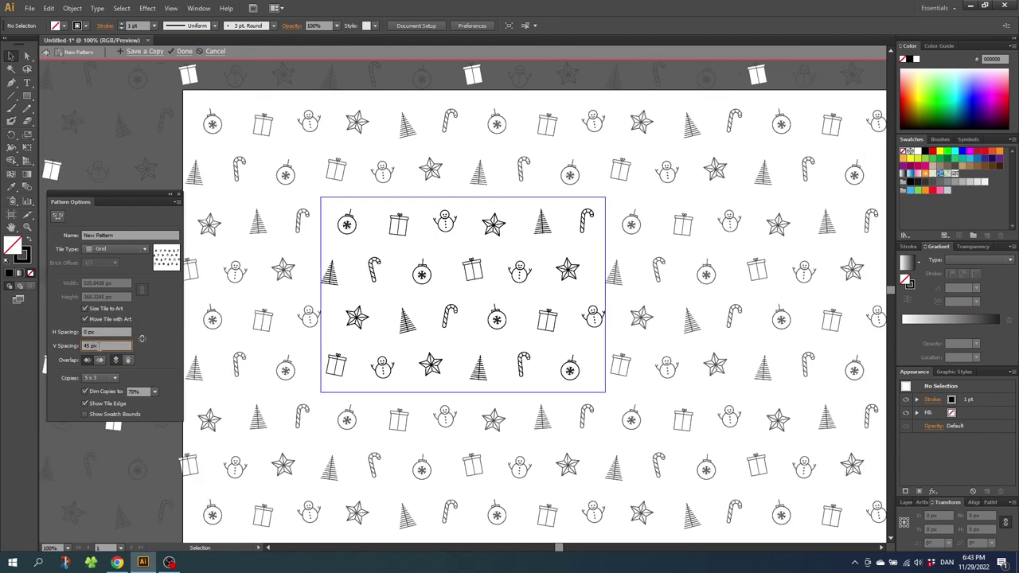
- Set the tile type to Brick by Row with a brick offset of 1/5 and finish editing the pattern
click(117, 253)
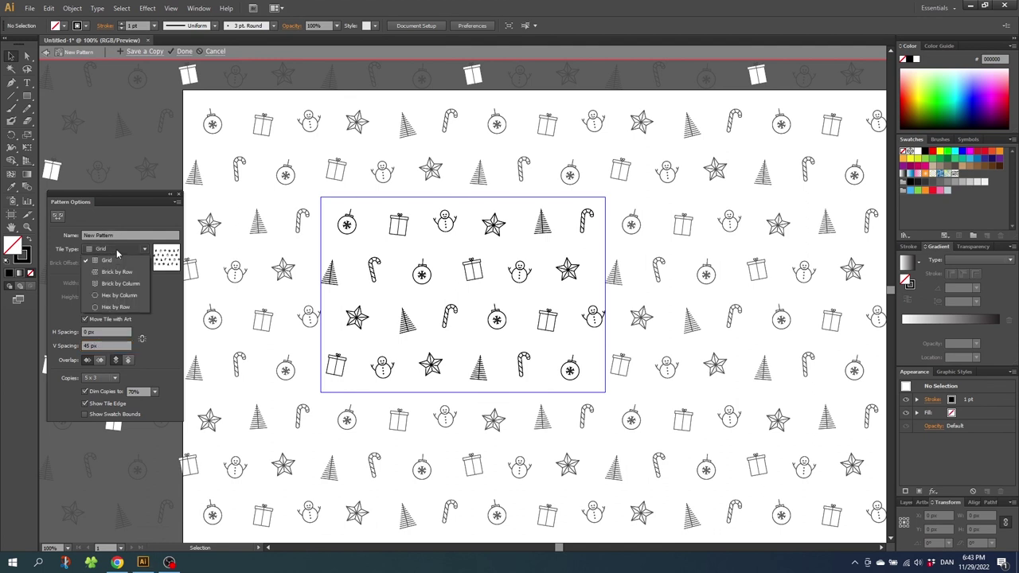
click(116, 260)
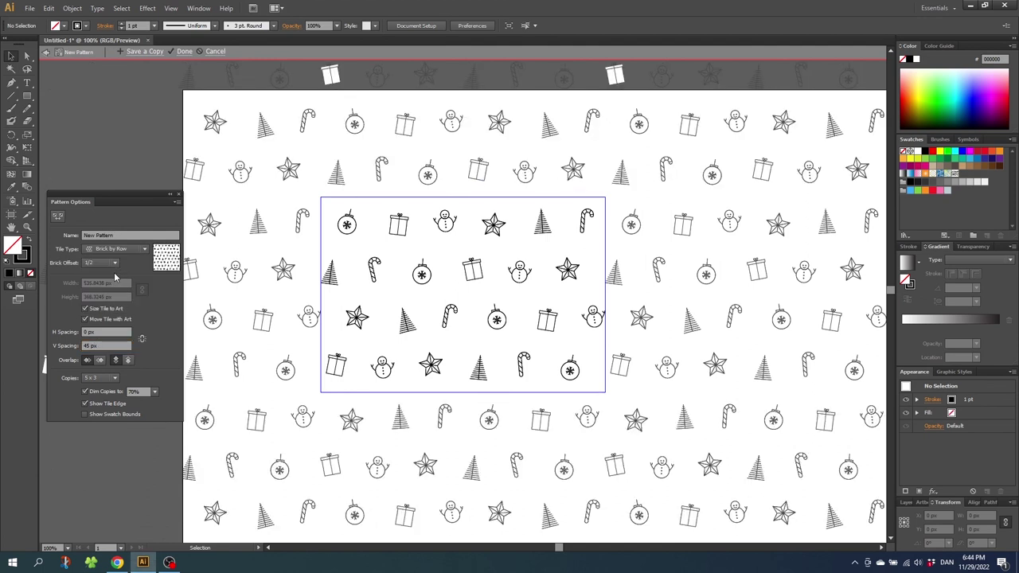
click(114, 265)
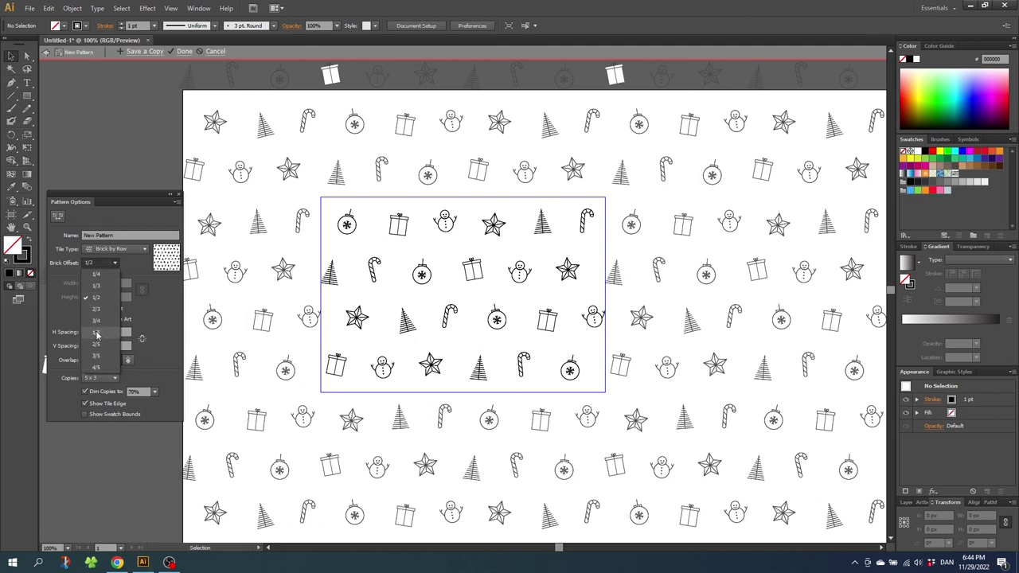
click(97, 335)
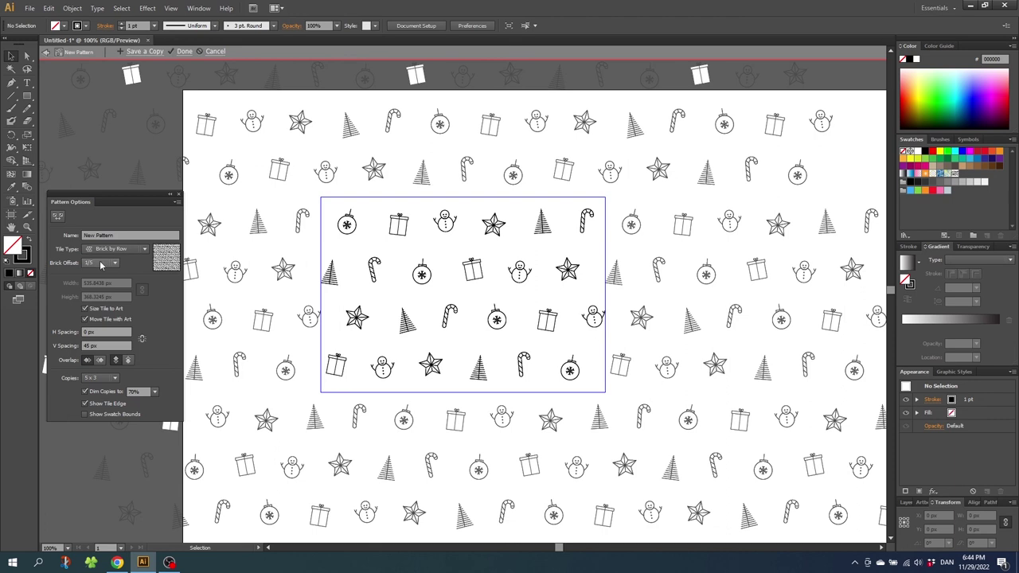
click(185, 51)
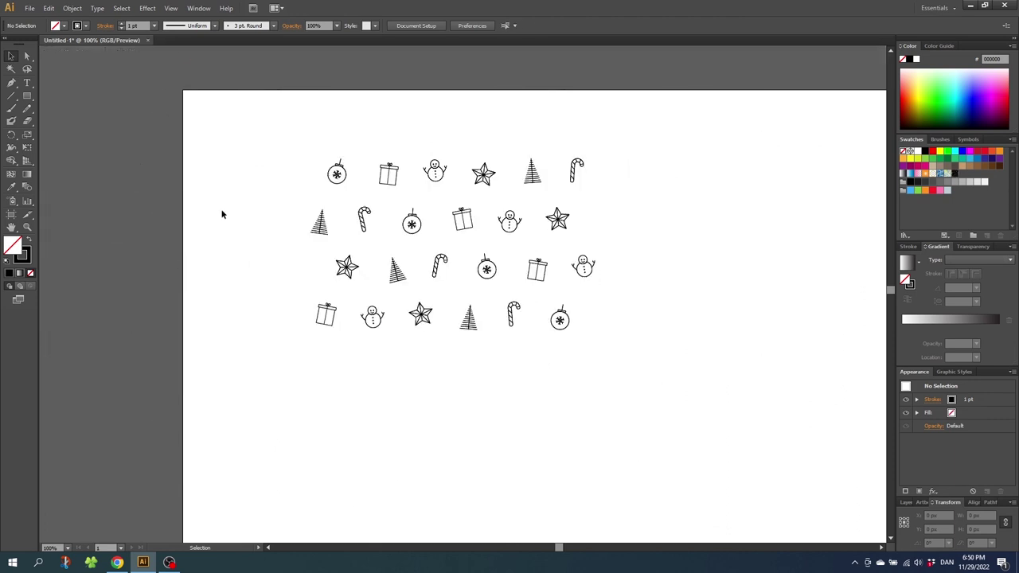
- Move all the original icons off the artboard, onto the canvas beside its left edge, and deselect them
drag(241, 141, 677, 361)
drag(541, 274, 133, 246)
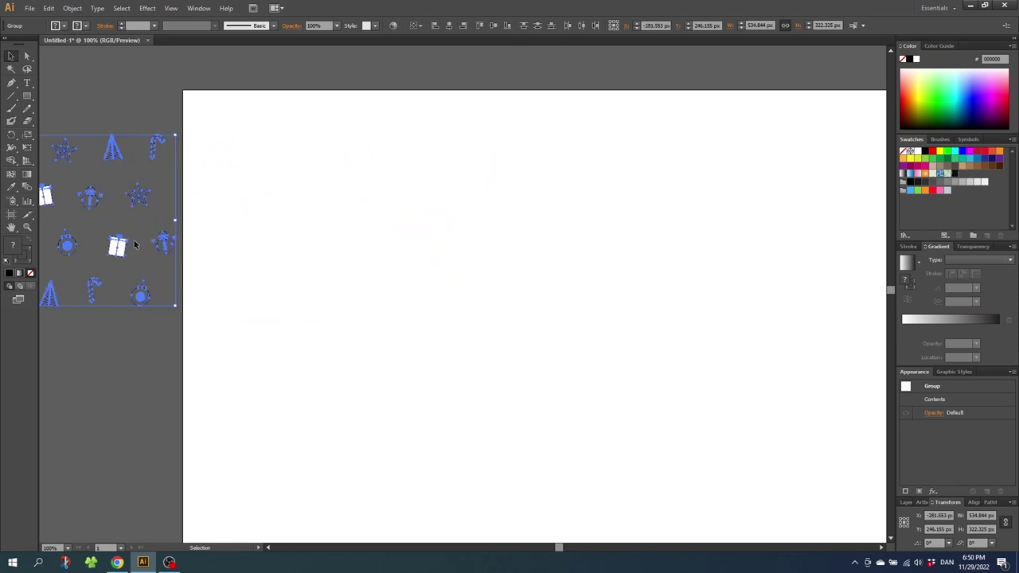
click(138, 245)
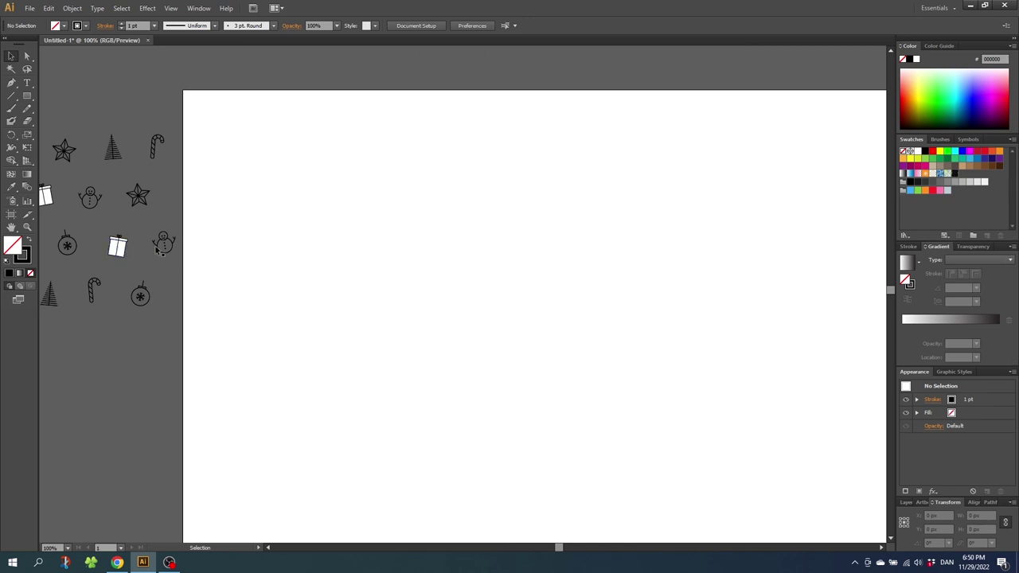
- Draw a rectangle about 1245 × 791 px from the artboard's upper-left corner and fill it with the New Pattern swatch
click(27, 97)
drag(184, 90, 844, 510)
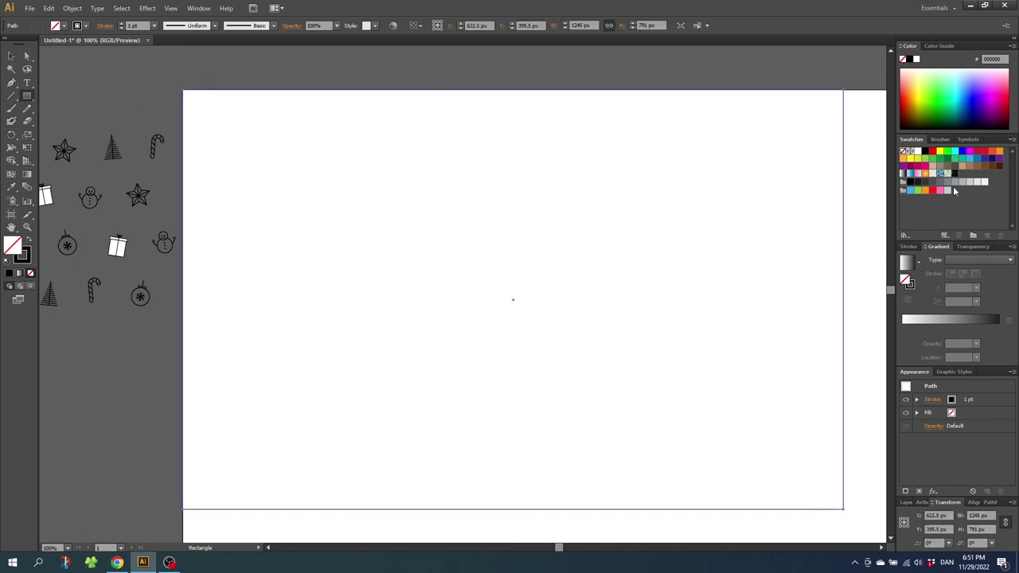
click(955, 173)
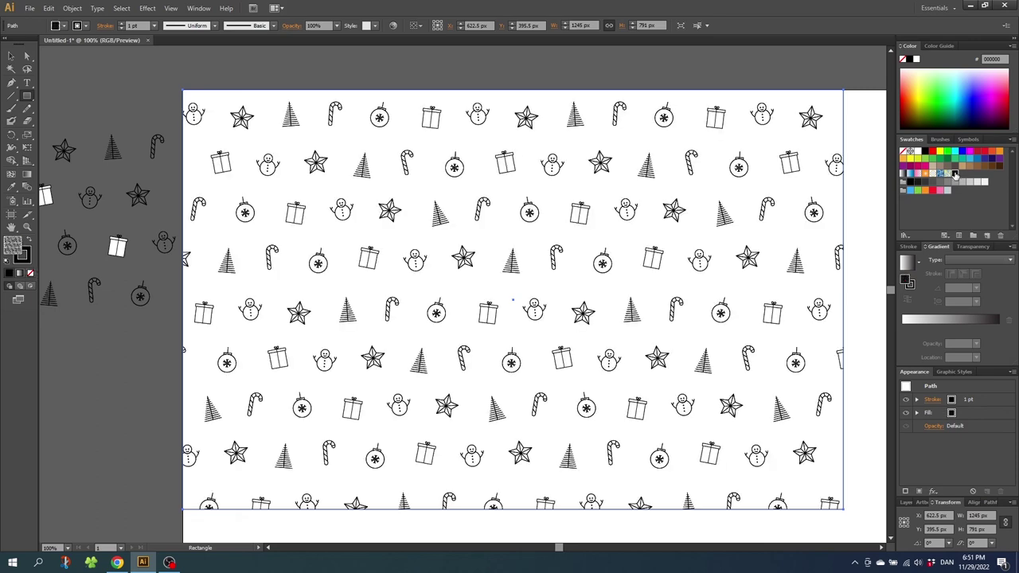
key(v)
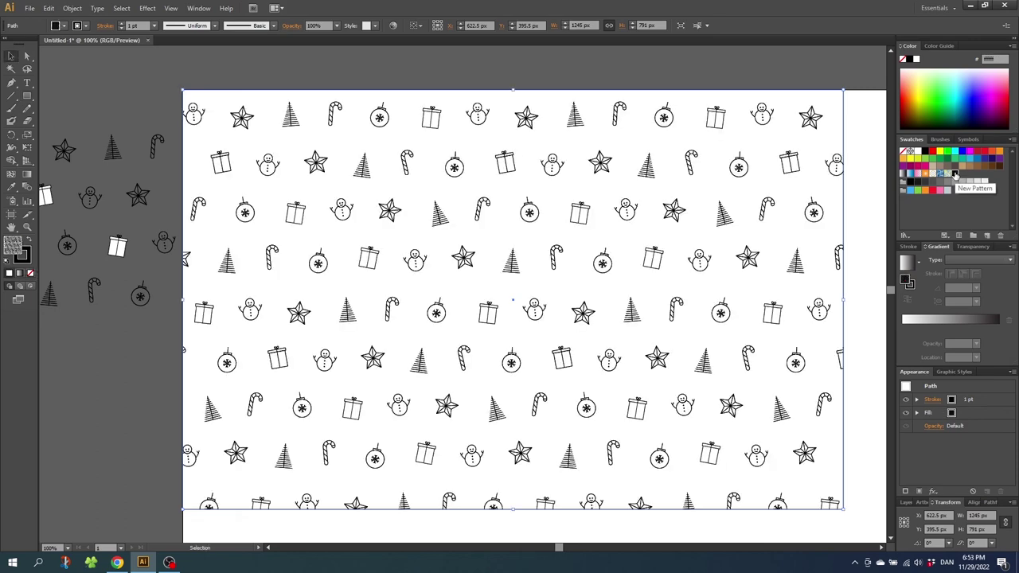
- Open the New Pattern swatch for editing, try shifting the gift in the tile's second row, and undo the move
double_click(955, 174)
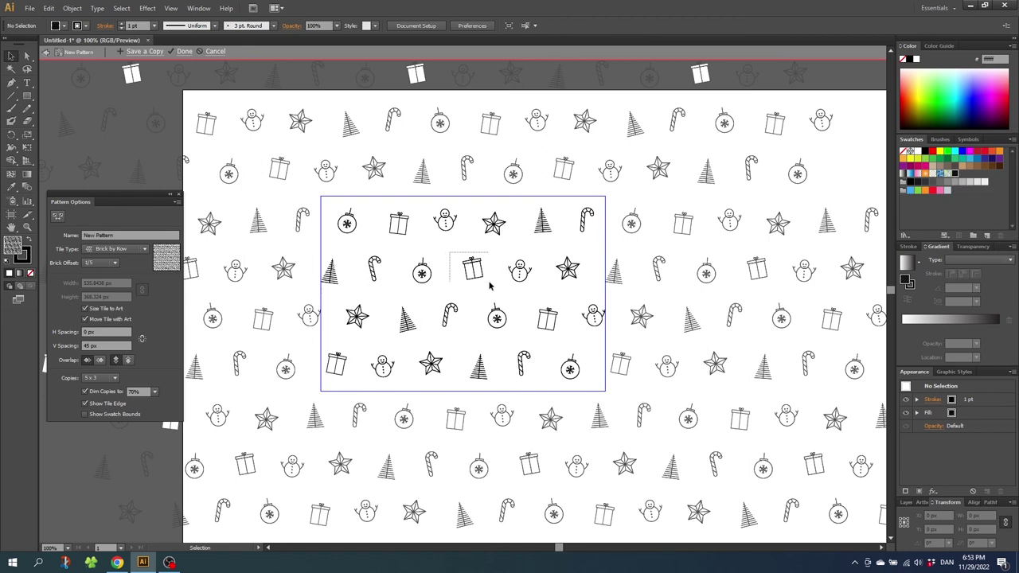
drag(477, 280, 470, 257)
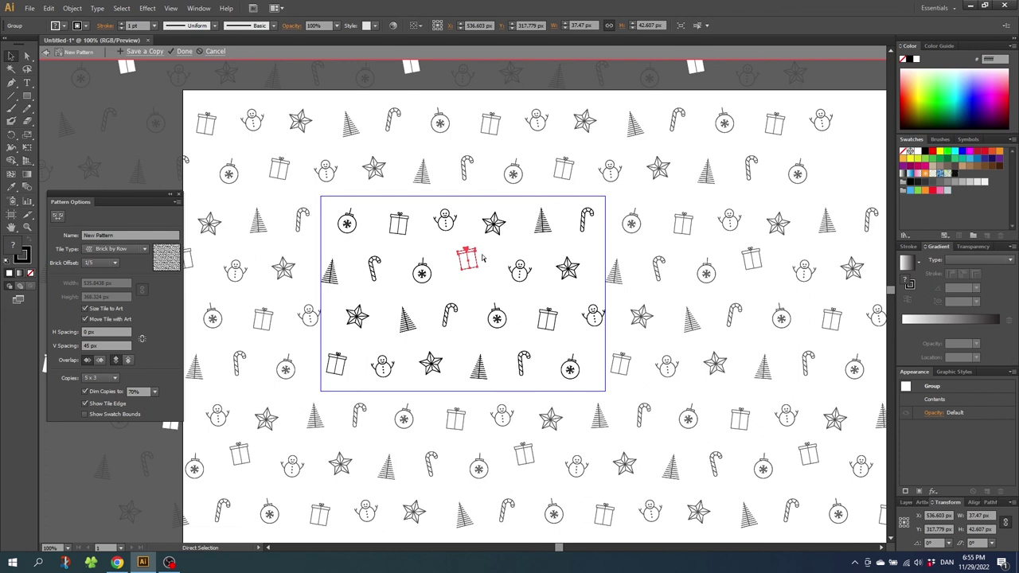
key(ctrl+z)
- Ungroup the second-row gift, remove the white fill from its box, regroup it, and finish editing the pattern
right_click(480, 265)
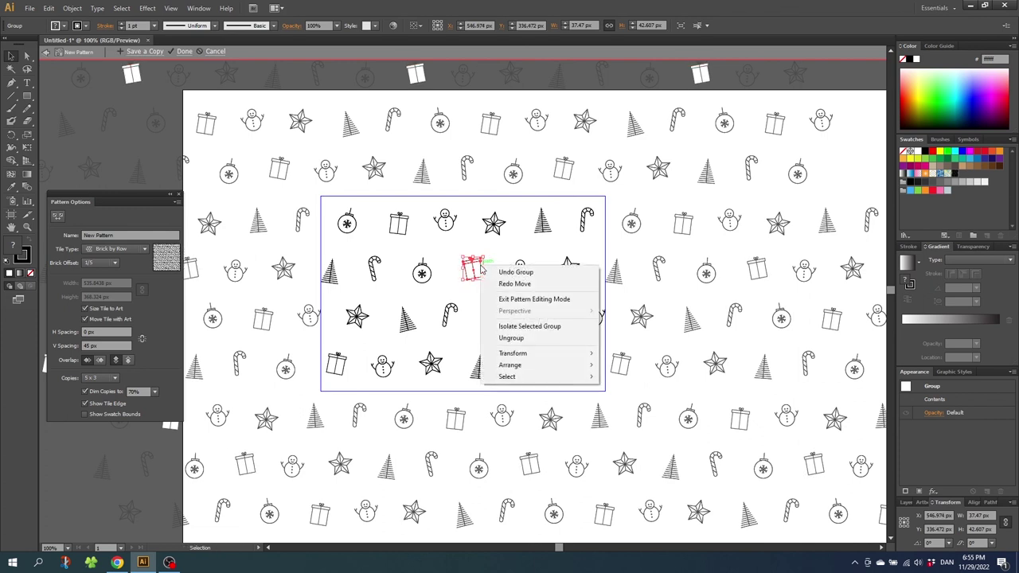
click(518, 340)
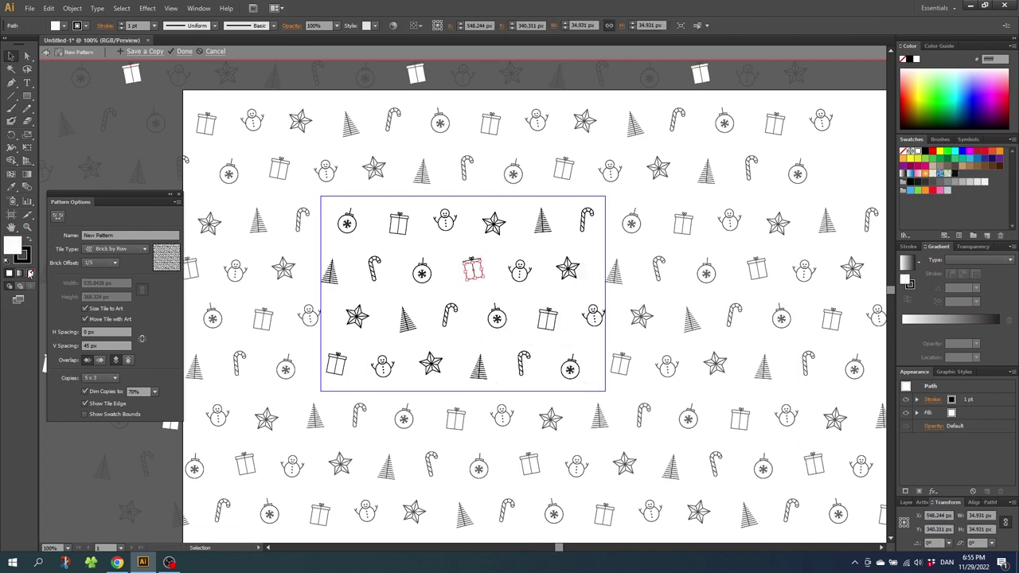
click(30, 273)
right_click(473, 268)
click(489, 221)
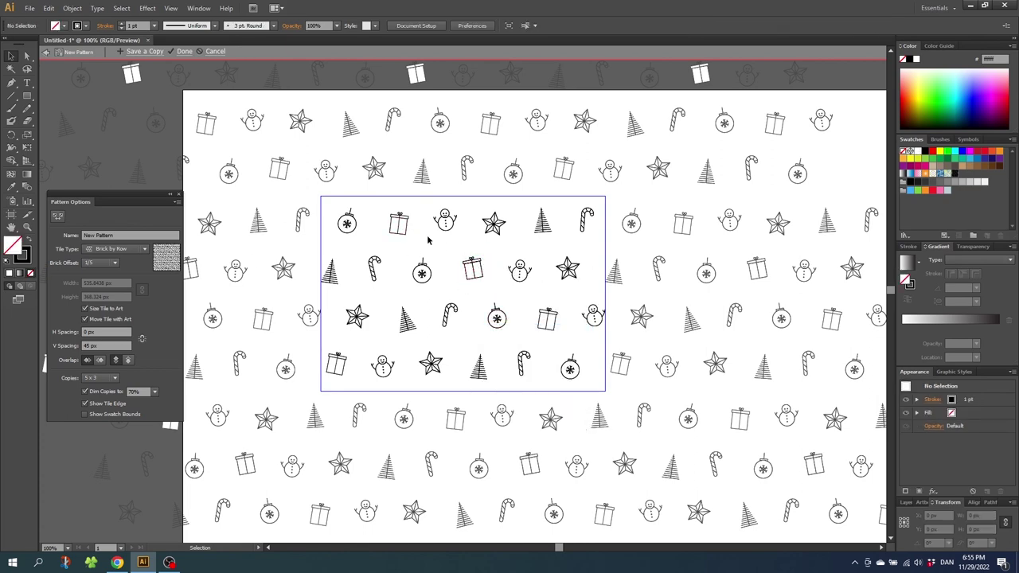
click(184, 51)
- Scale the pattern-filled rectangle uniformly to 70% together with its pattern and stroke
click(247, 110)
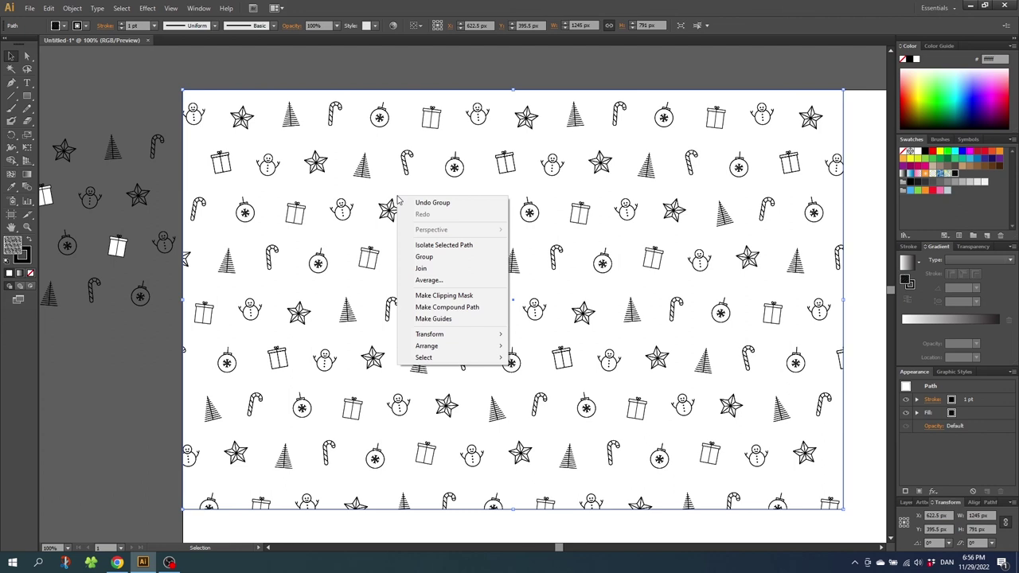
mouse_move(461, 337)
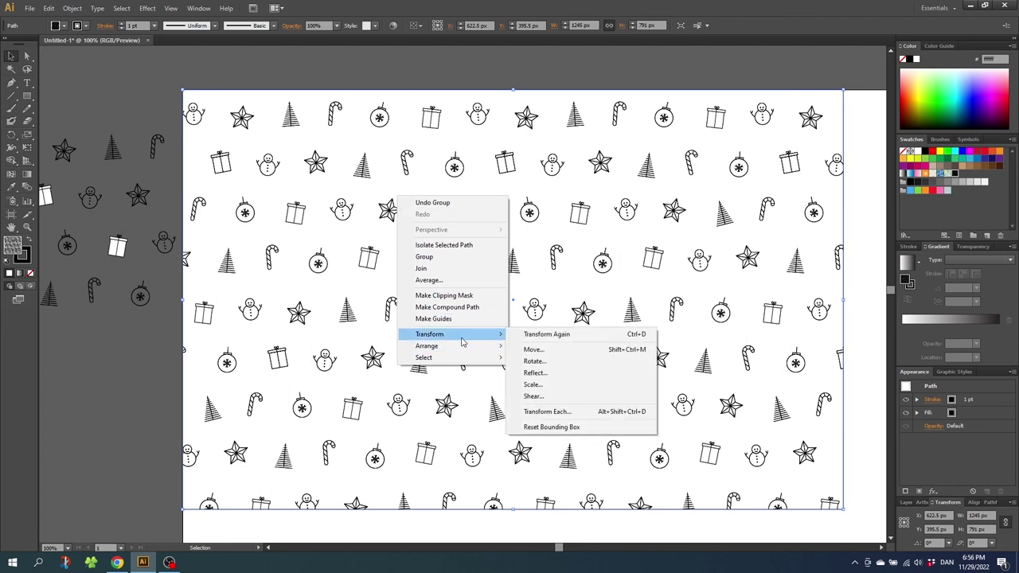
click(529, 385)
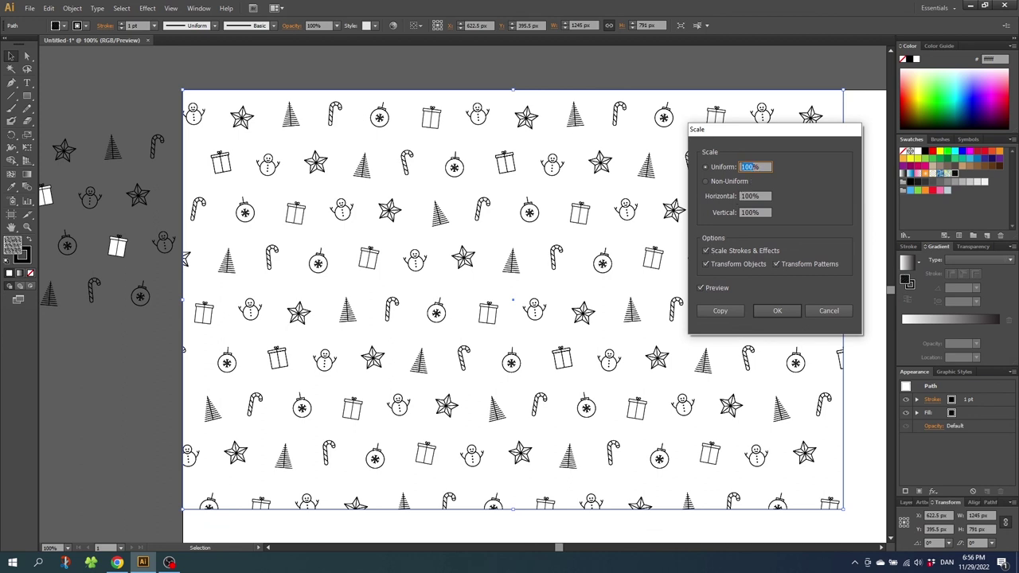
text(70)
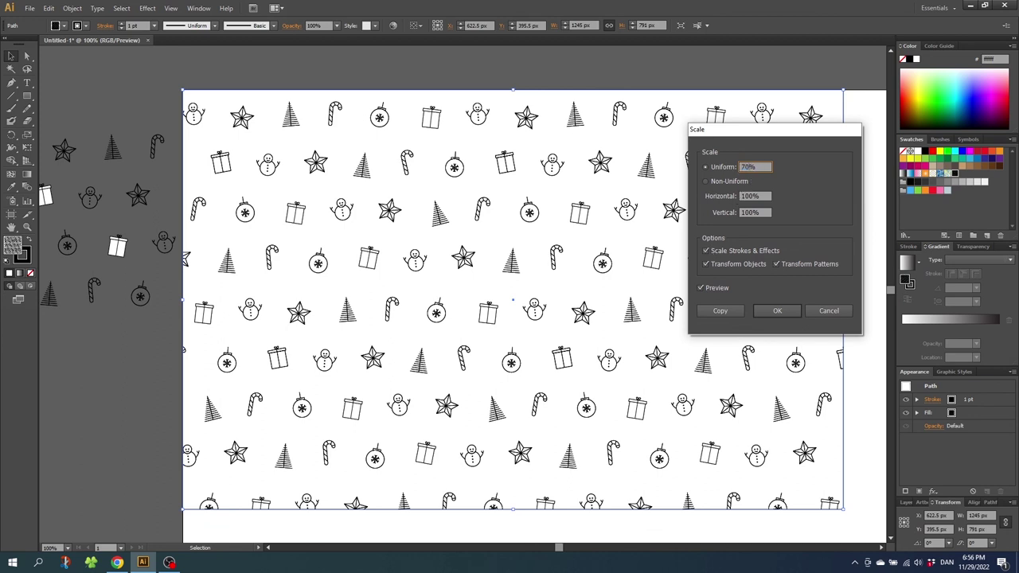
click(777, 311)
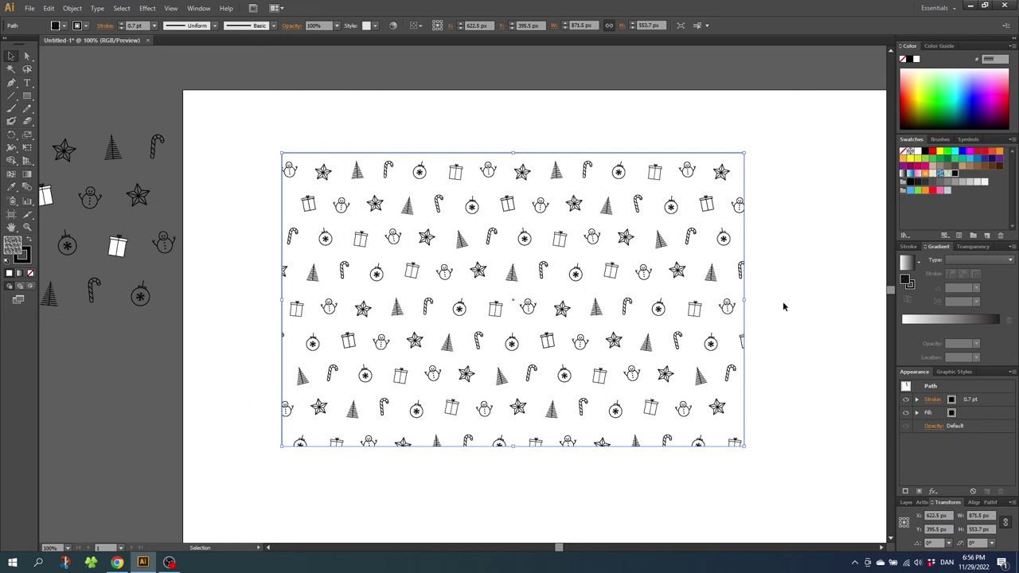